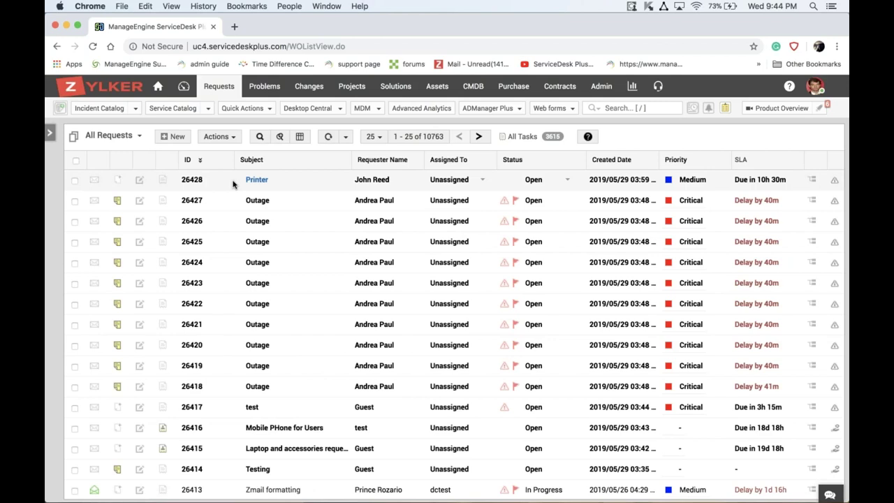
- Filter the requests list to incidents, then open "[INFOSEC INCIDENT]: Issue with docucontrol data missing" and review its properties
left_click(138, 137)
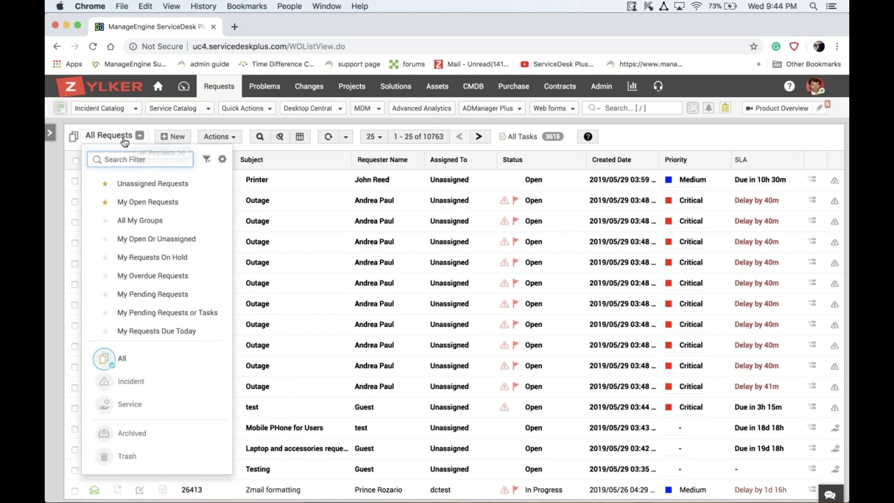
left_click(130, 381)
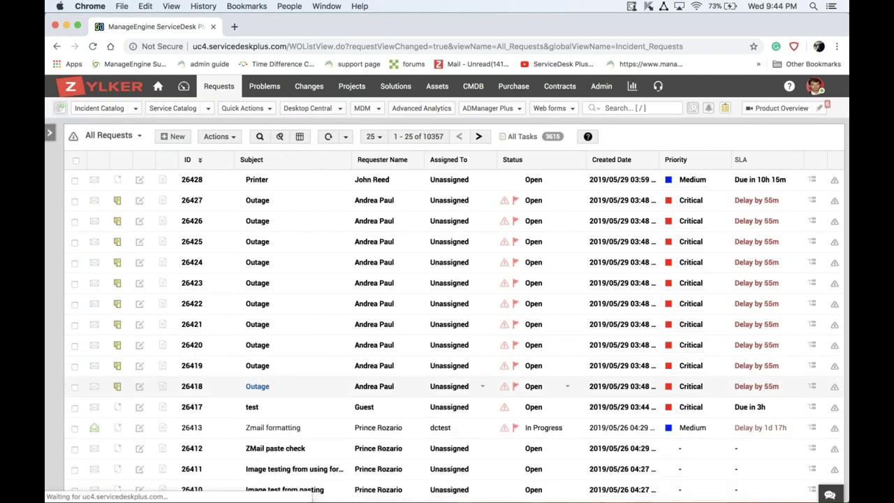
scroll(293, 403, "down", 5)
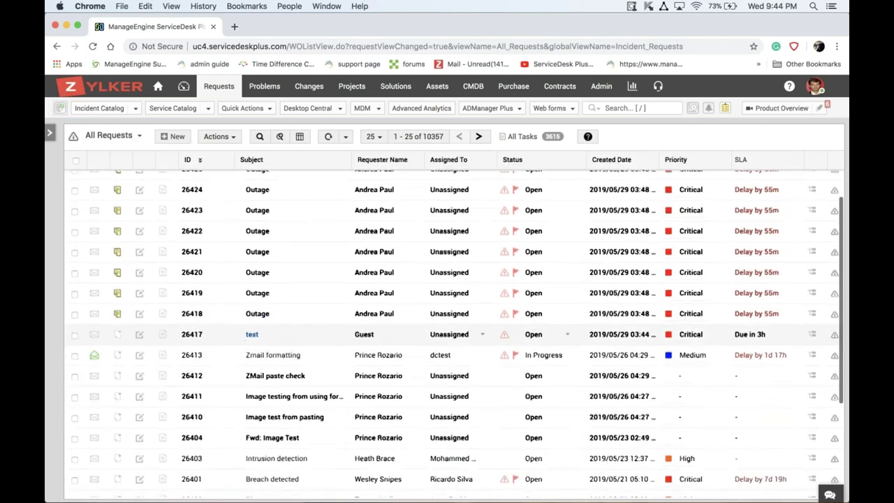
mouse_move(293, 402)
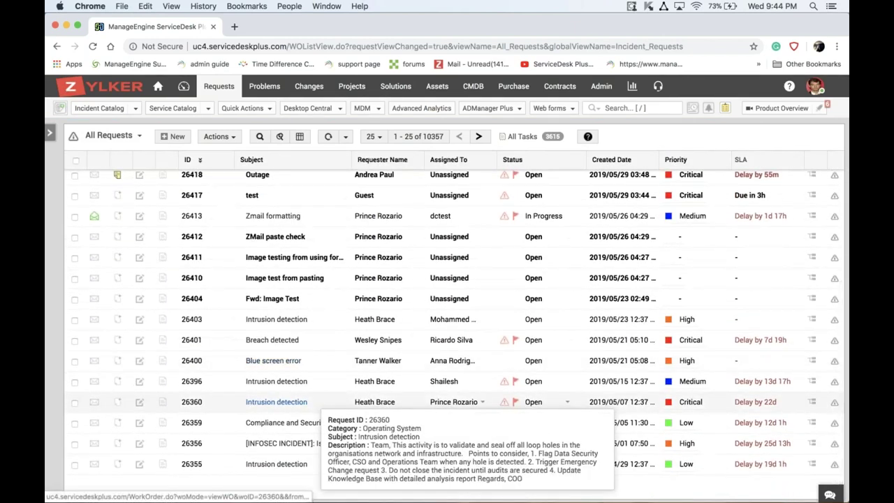
left_click(294, 445)
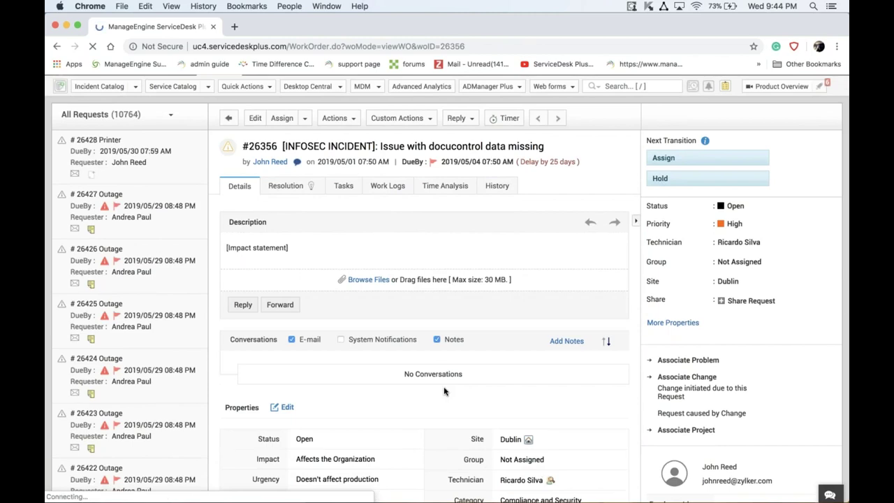
scroll(444, 391, "down", 1)
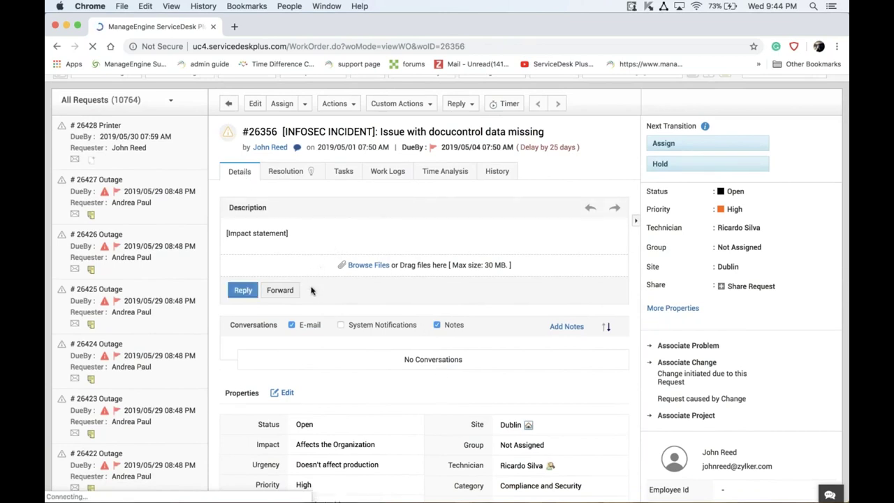
scroll(326, 297, "down", 5)
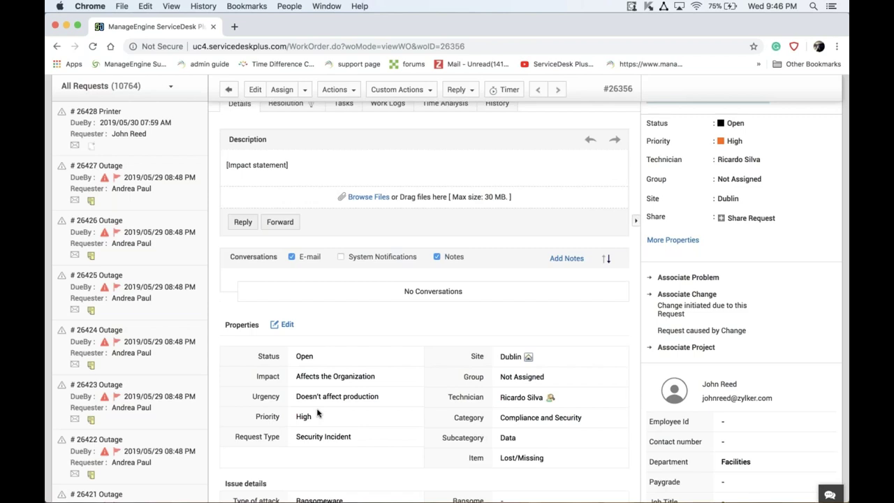
scroll(317, 414, "up", 3)
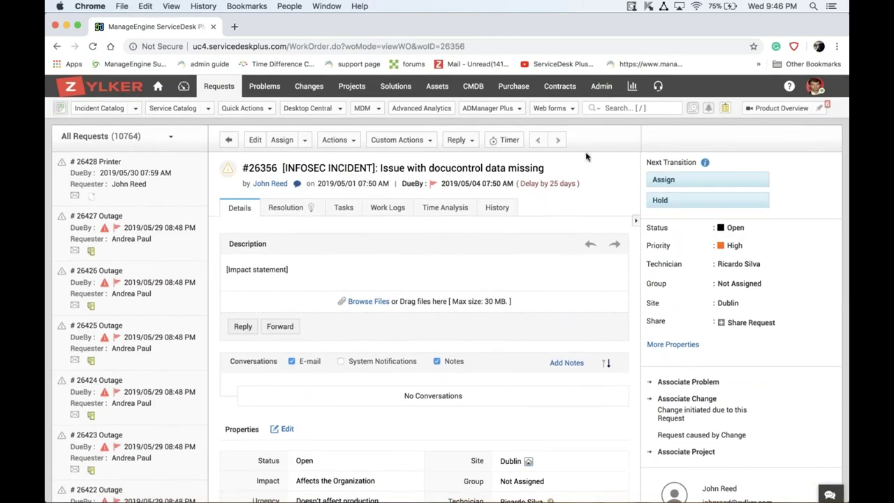
- Open the admin settings in a new browser tab and display the helpdesk Priority Matrix
right_click(602, 87)
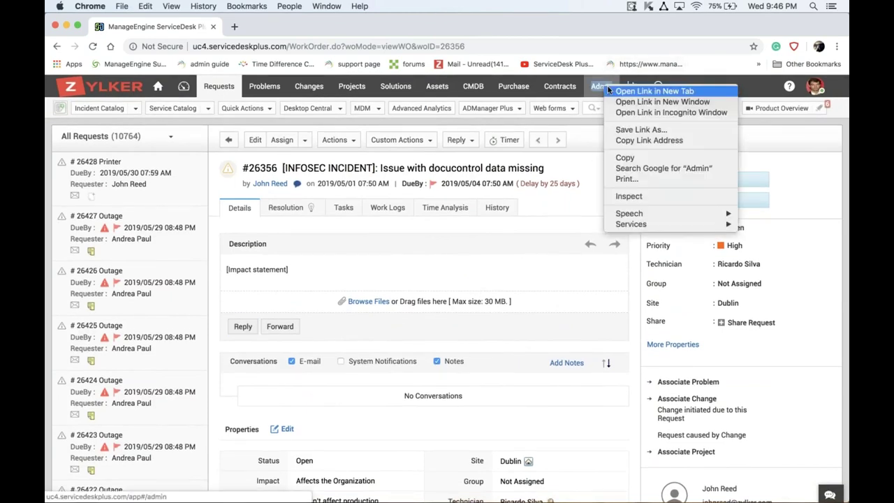
left_click(618, 90)
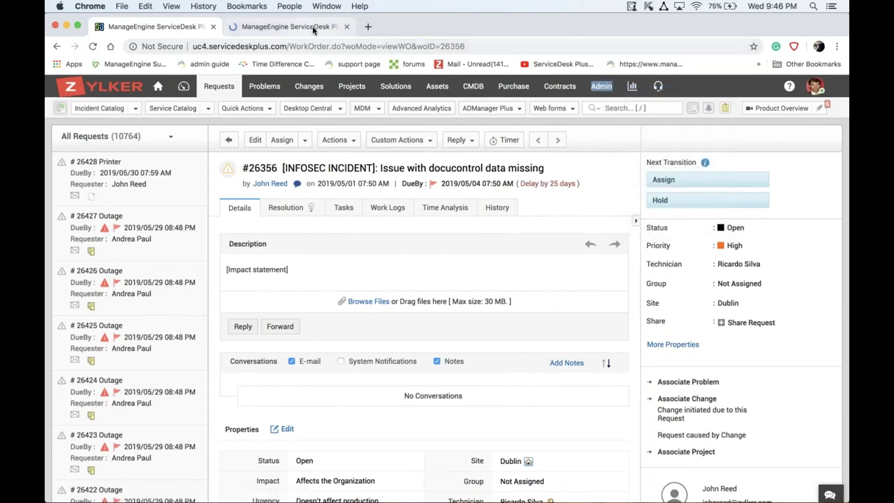
left_click(309, 28)
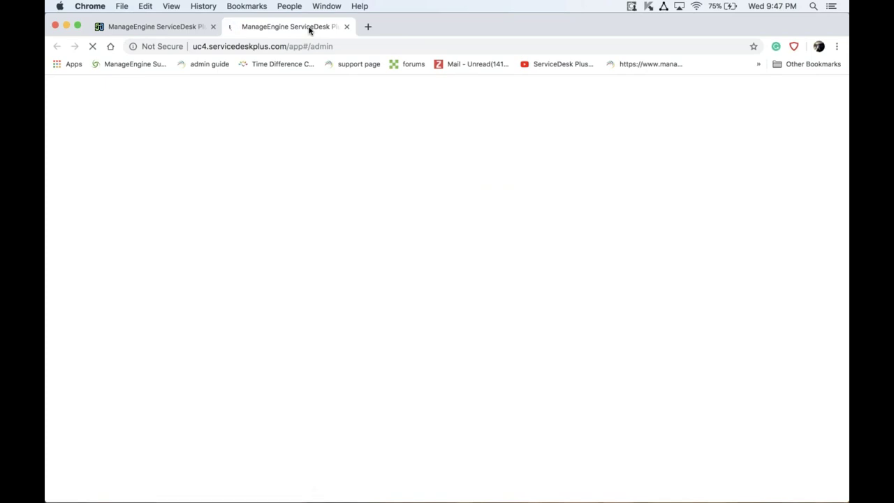
scroll(373, 228, "down", 2)
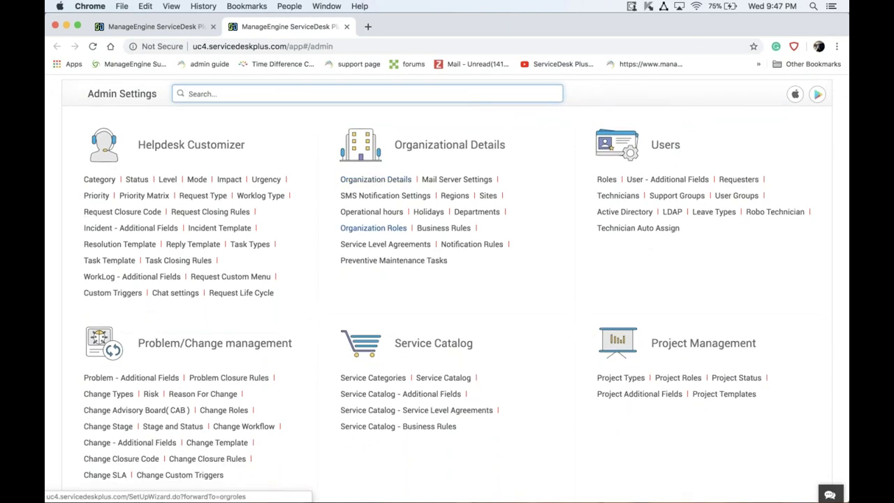
left_click(159, 198)
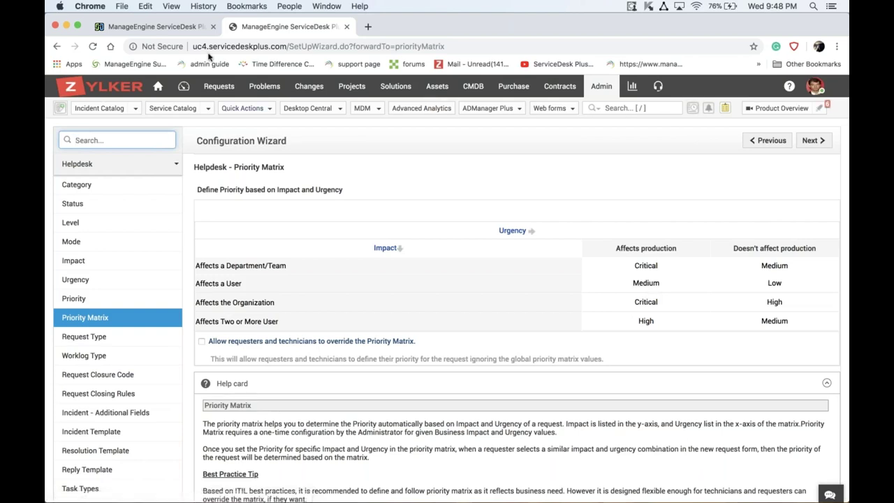
- Return to the INFOSEC incident's browser tab and review its impact, urgency and priority
left_click(166, 31)
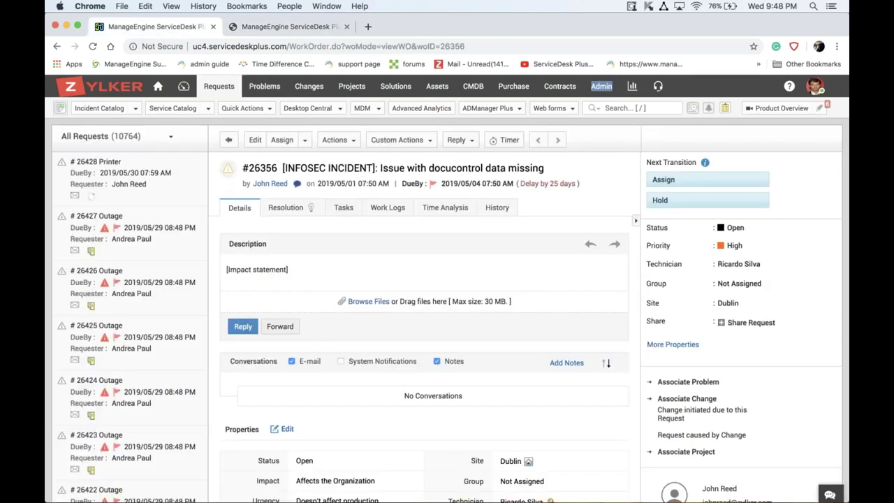
scroll(466, 336, "down", 1)
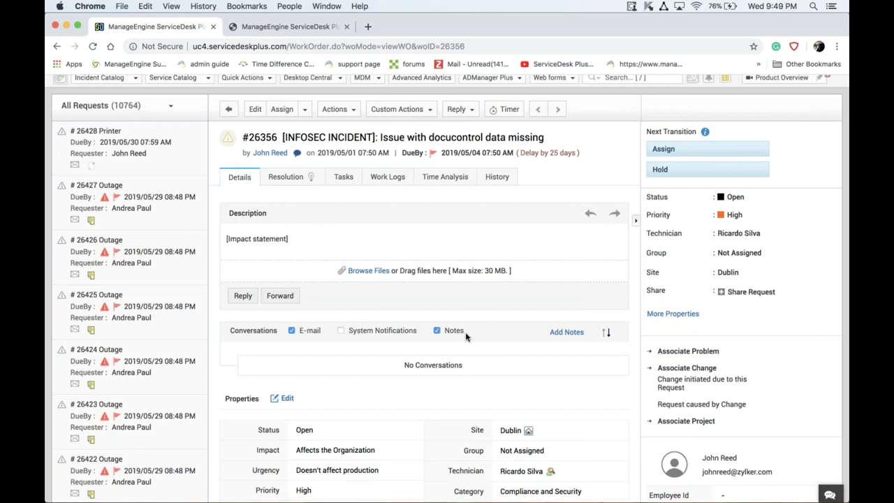
scroll(466, 337, "up", 2)
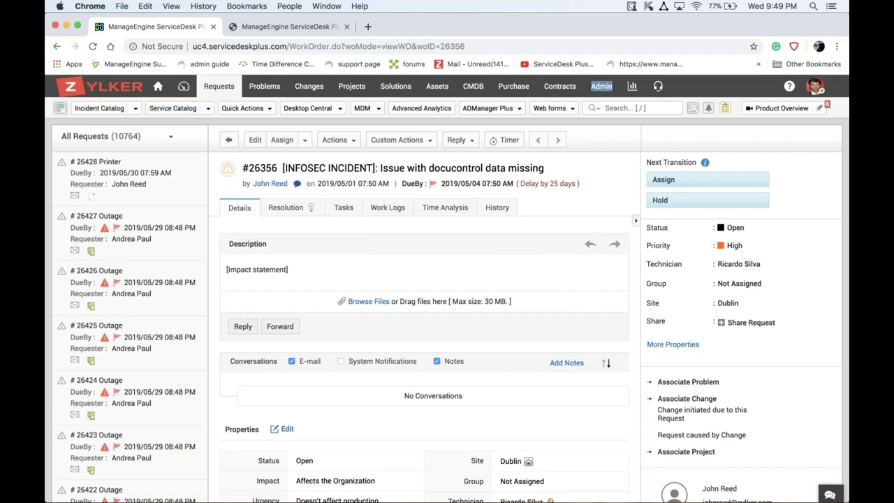
- From the home page Scheduler, check the logged-in technicians and display the Technician Availability Chart
left_click(156, 89)
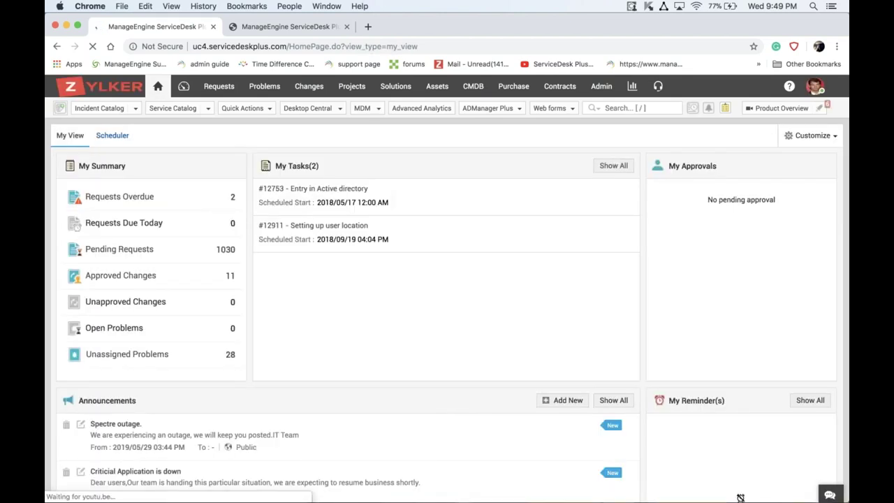
left_click(112, 137)
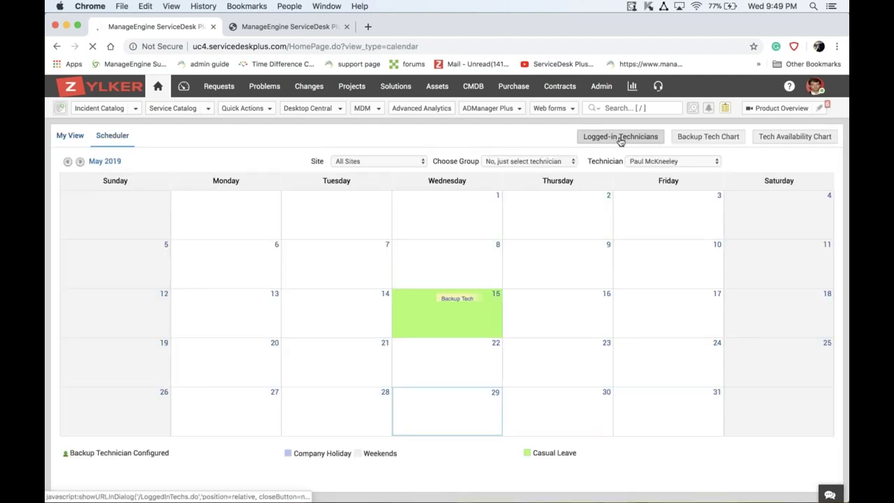
left_click(620, 138)
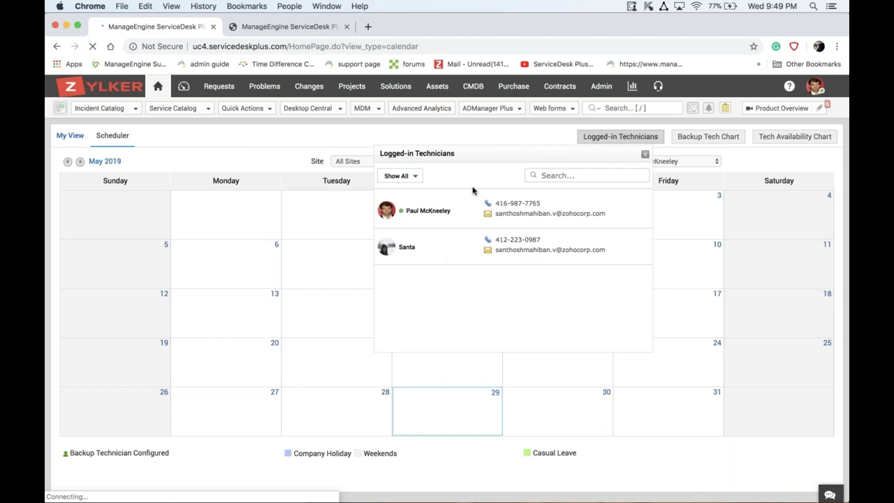
left_click(783, 140)
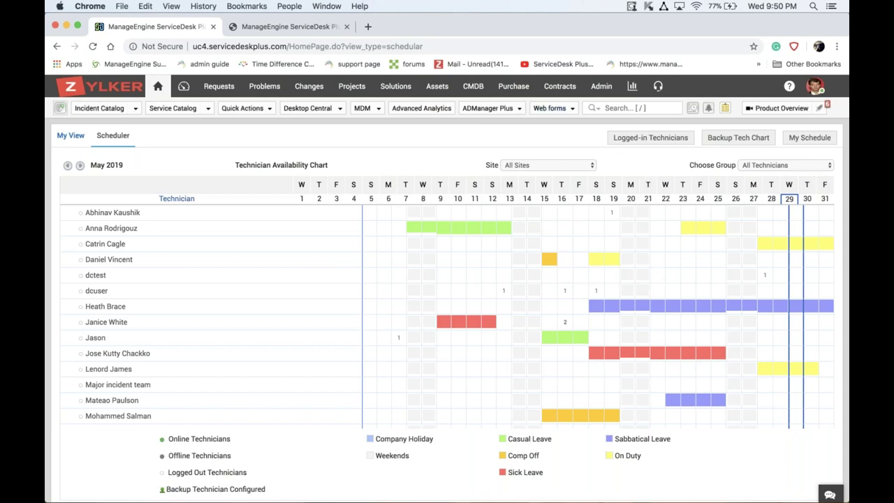
- Send a broadcast message to technicians reading "may day... standby"
left_click(259, 111)
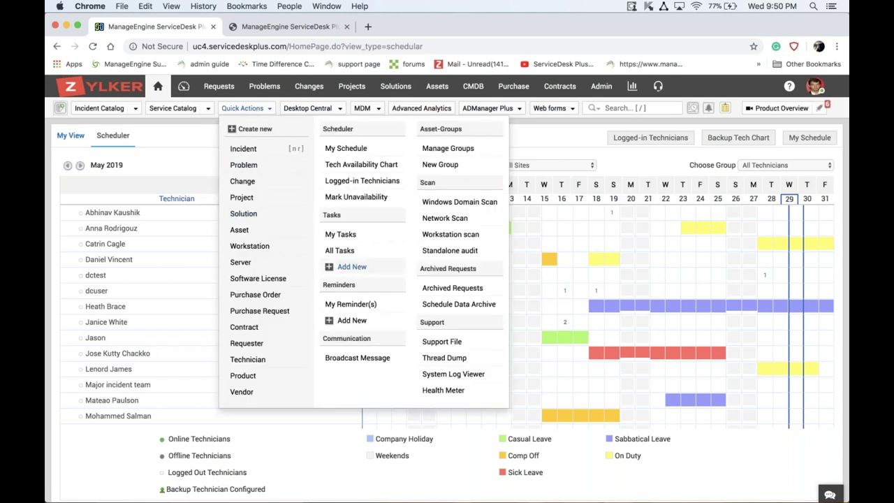
left_click(352, 358)
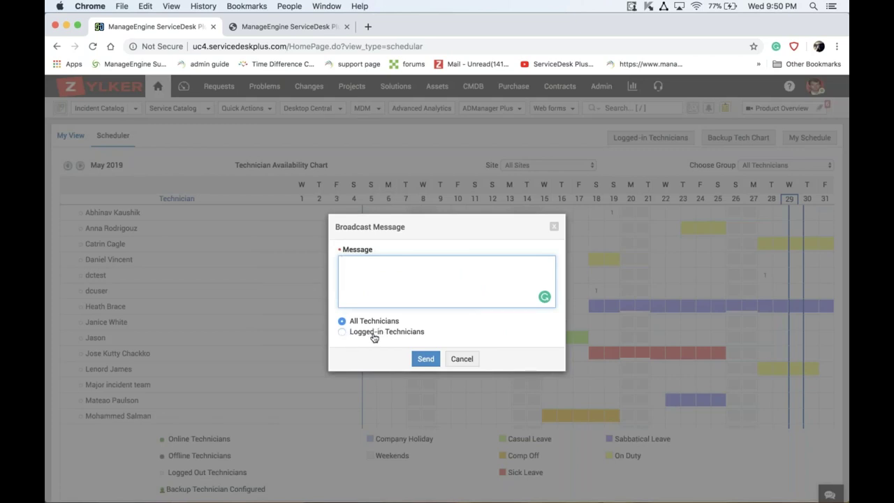
type("may day... standby")
left_click(428, 359)
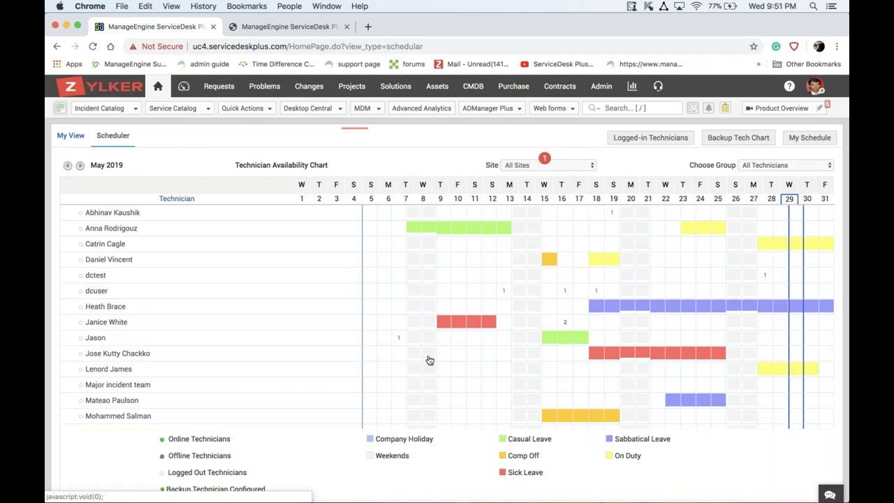
- Look through the technician availability chart on the home page and show the Announcements section of My View
left_click(158, 93)
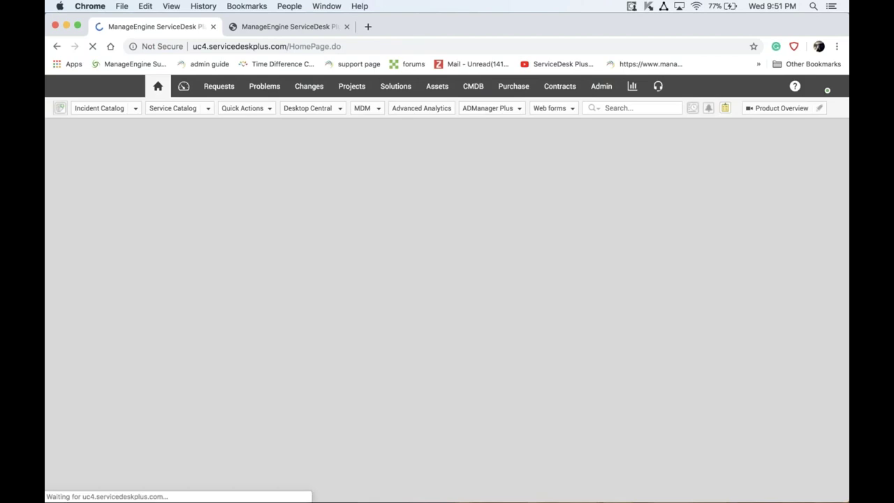
scroll(343, 349, "down", 5)
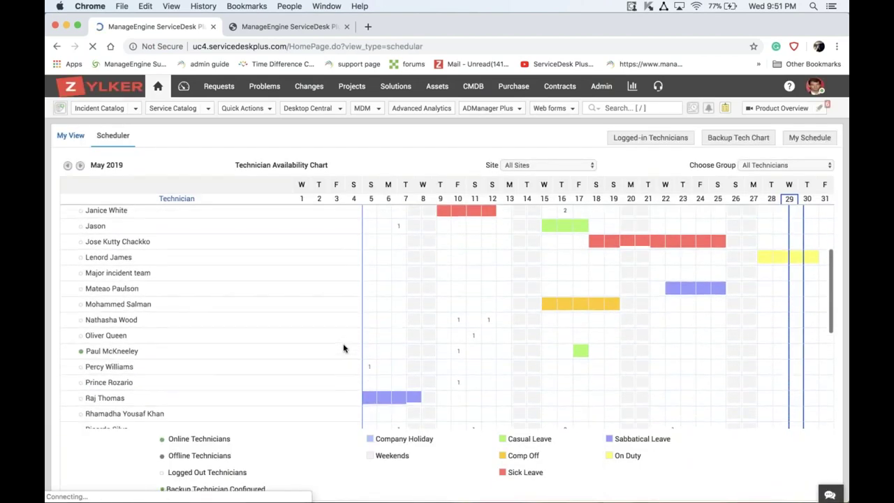
left_click(71, 137)
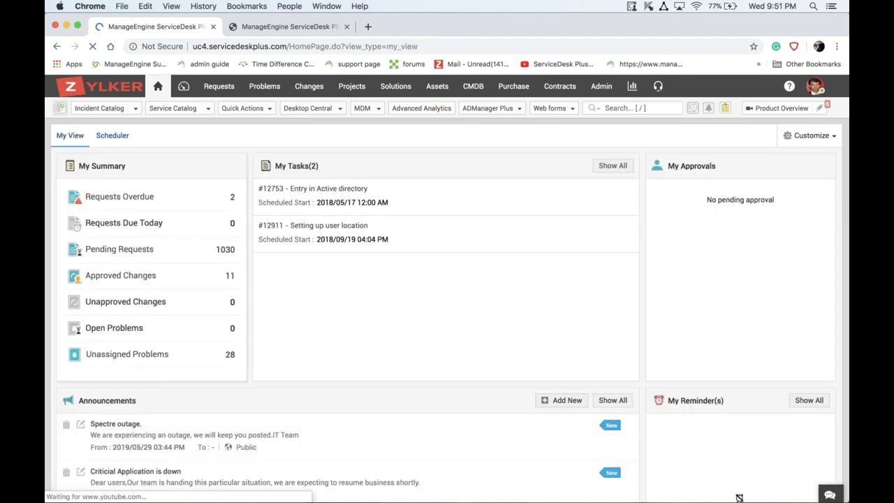
scroll(447, 289, "down", 4)
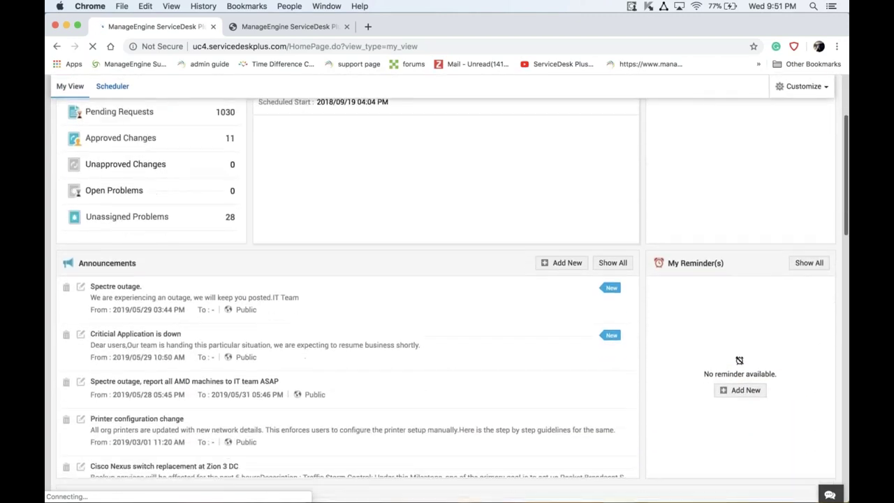
scroll(140, 293, "down", 1)
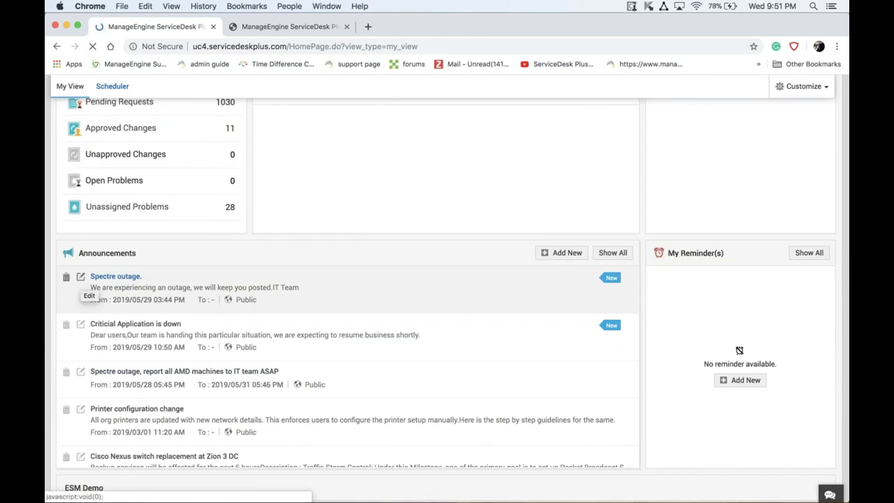
- Examine the new announcement form's date, requester and mail options, enable sending as mail, and close the form without saving
left_click(565, 254)
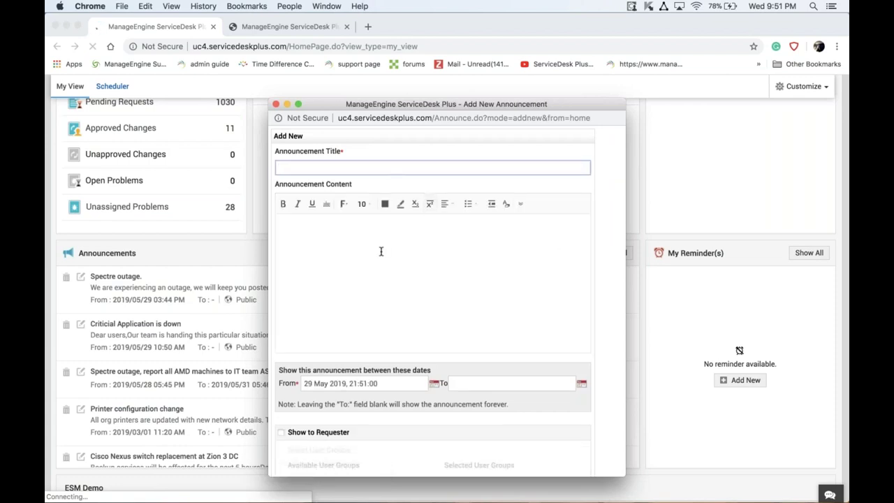
left_click(518, 385)
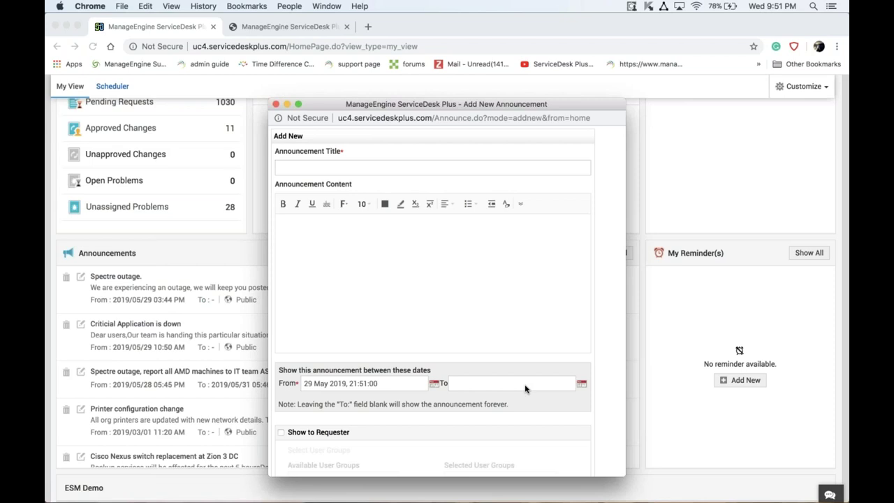
scroll(516, 388, "down", 5)
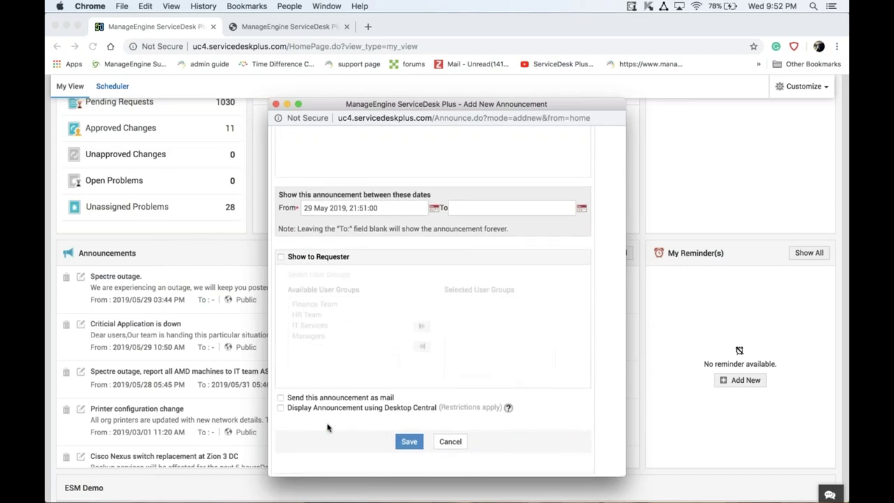
left_click(281, 398)
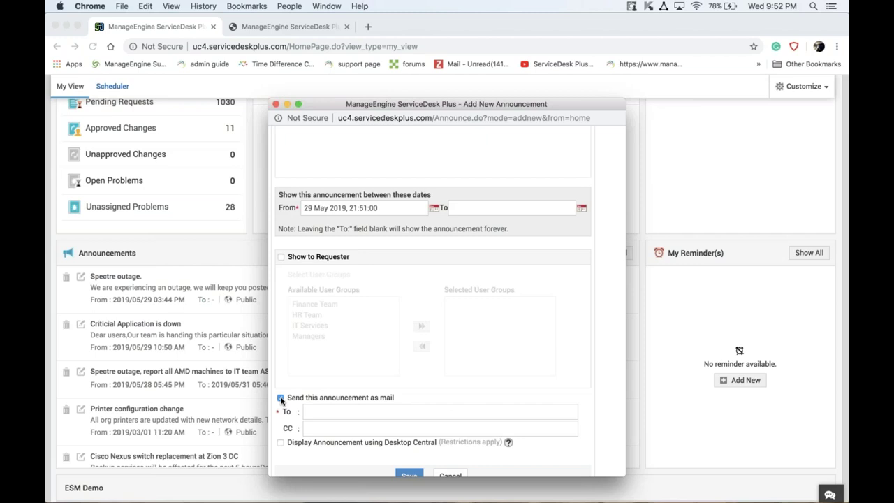
scroll(402, 384, "down", 2)
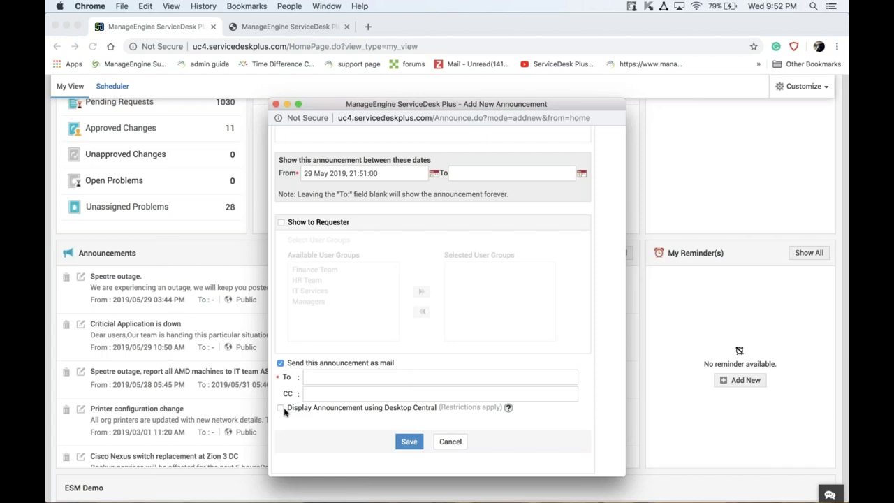
left_click(276, 105)
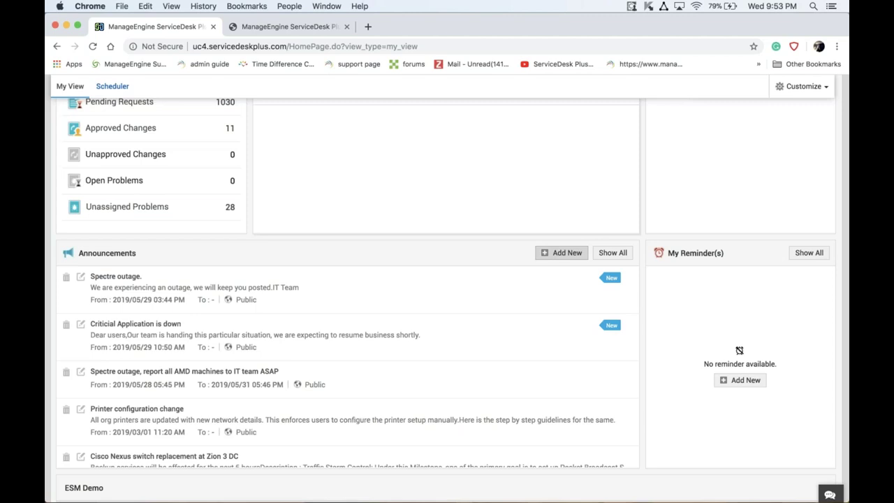
scroll(447, 279, "up", 5)
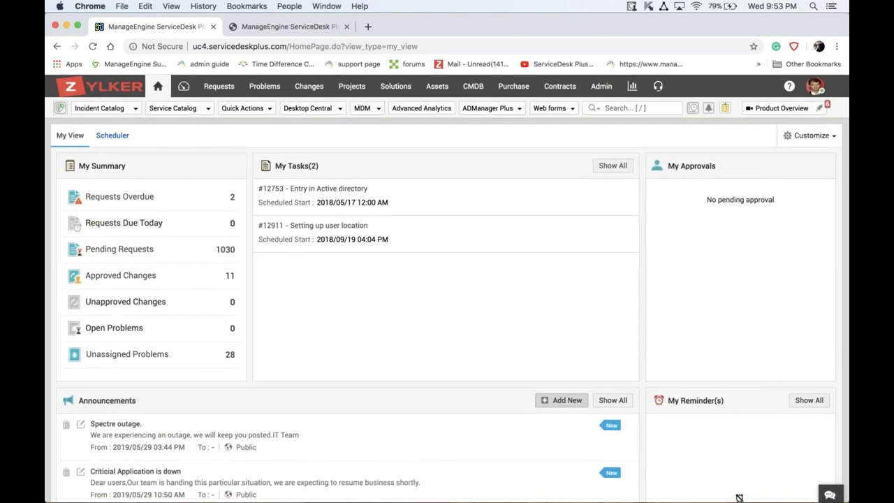
- Open the full requests list and search it for requests with "ezedoc" in the subject
left_click(219, 91)
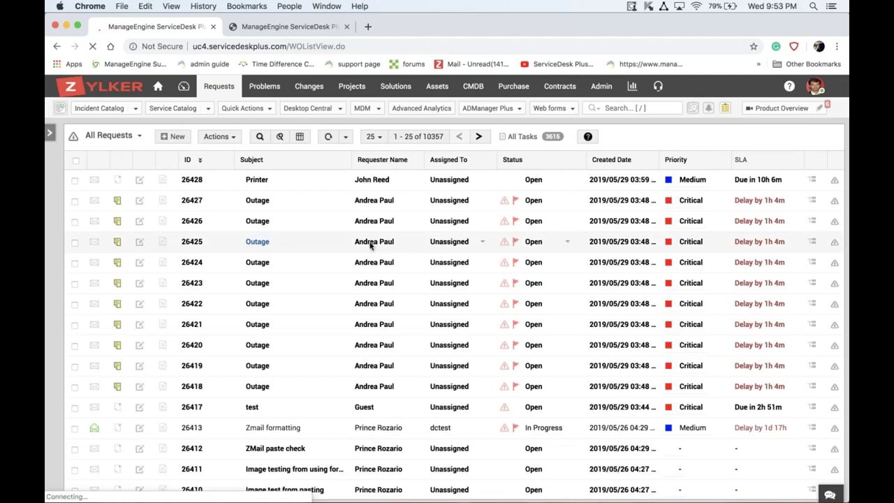
left_click(261, 138)
left_click(292, 179)
type("ezedoc")
key("Return")
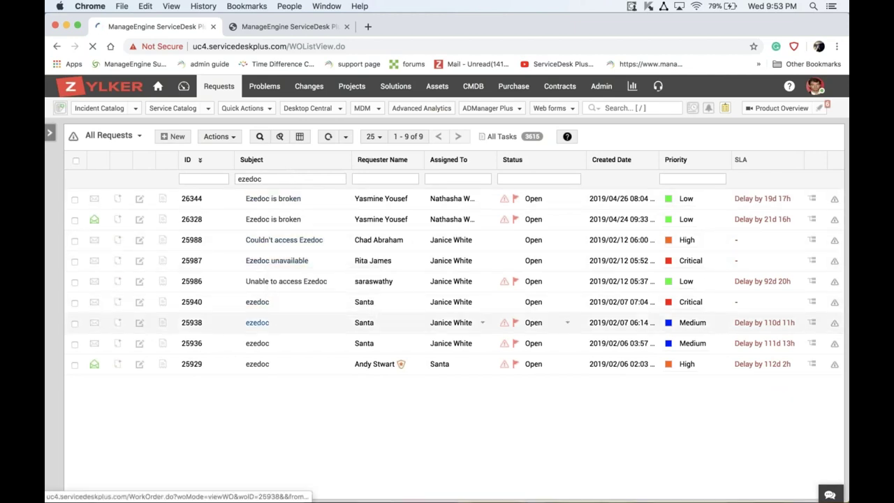
- Merge the two "Ezedoc is broken" requests, choosing request 26328 as the parent
mouse_move(273, 222)
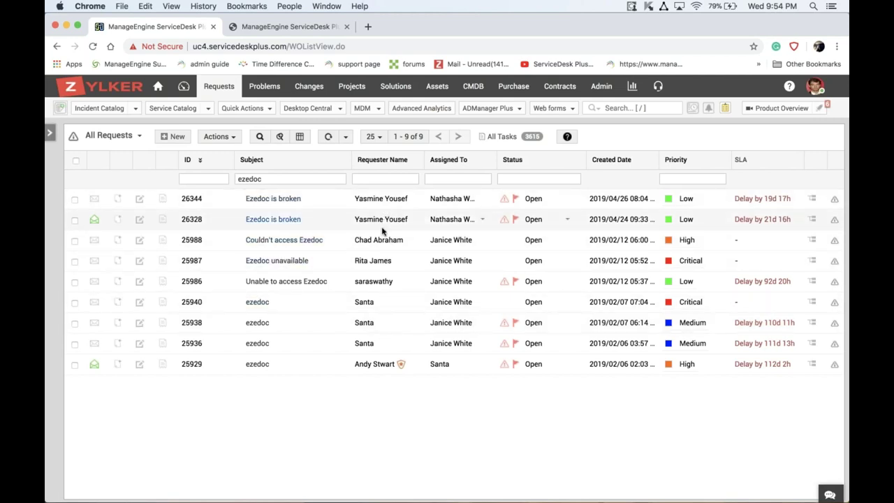
left_click(74, 200)
left_click(75, 221)
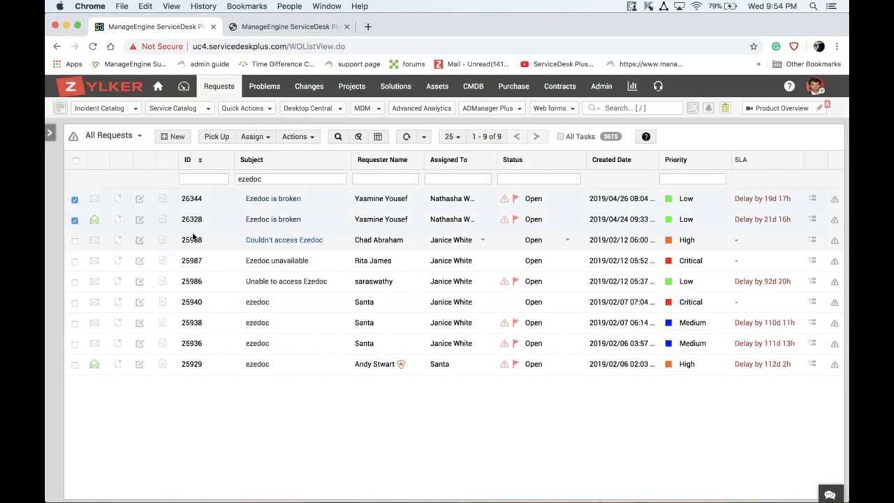
left_click(297, 138)
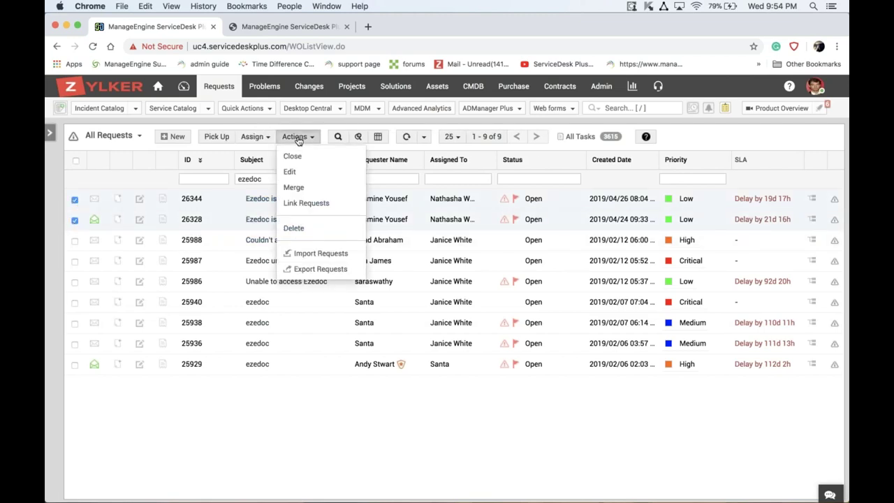
left_click(294, 188)
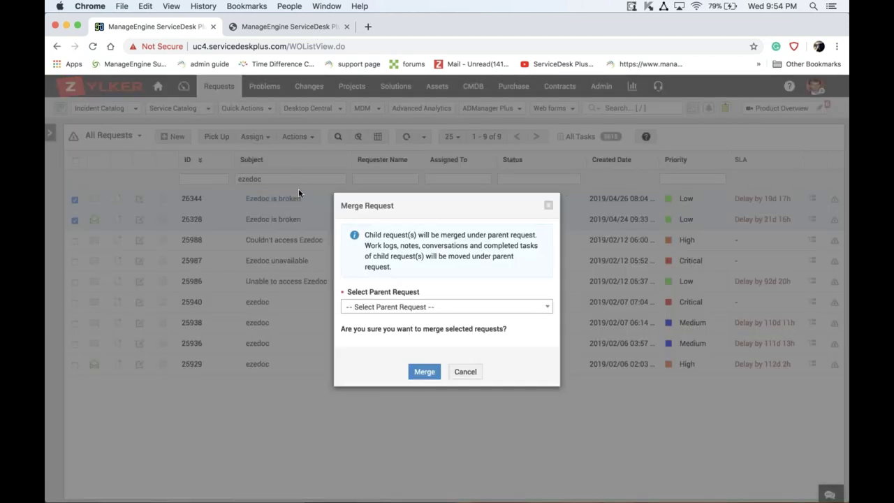
left_click(400, 309)
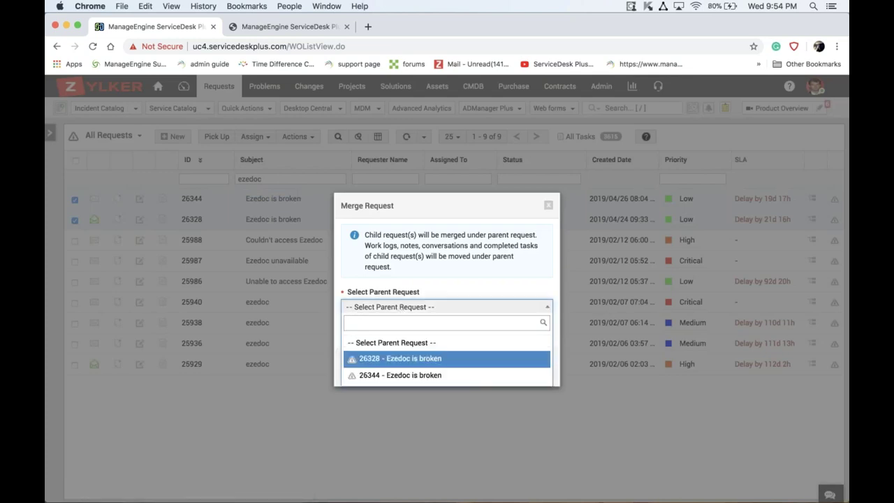
left_click(405, 359)
left_click(424, 371)
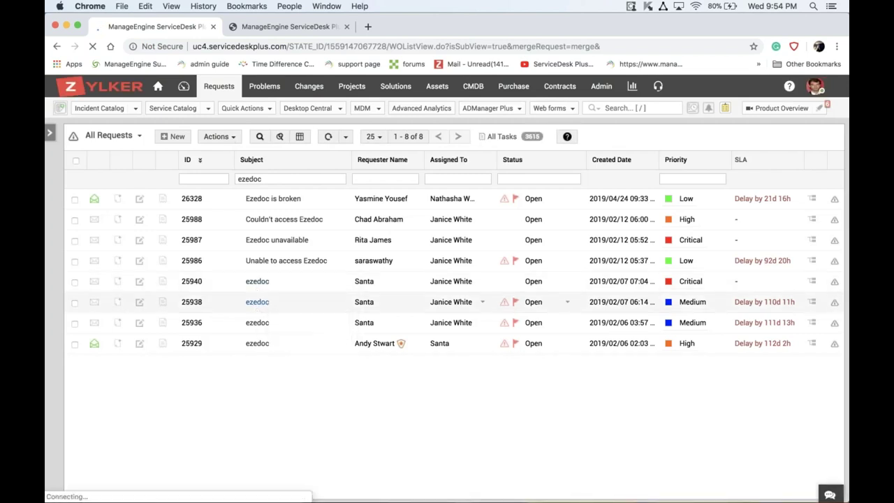
- Merge the "ezedoc" requests 25940, 25938 and 25936, choosing 25936 as the parent request
left_click(75, 322)
left_click(75, 303)
left_click(74, 282)
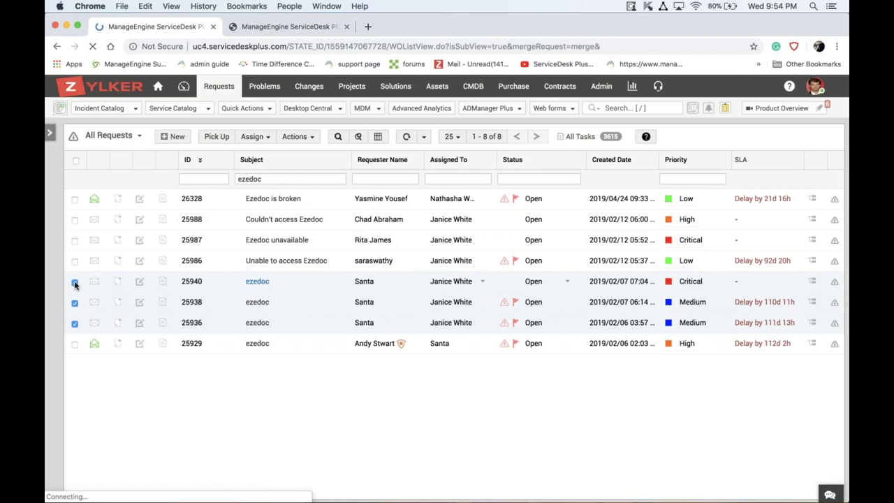
left_click(75, 283)
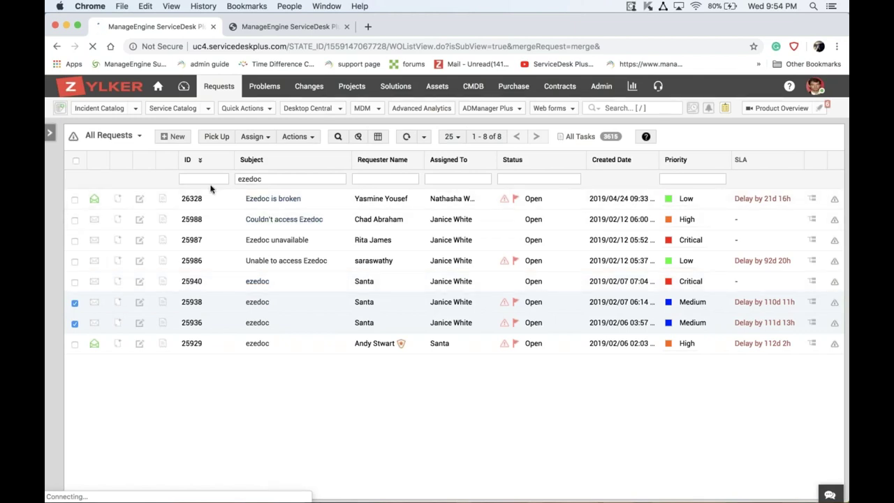
left_click(75, 283)
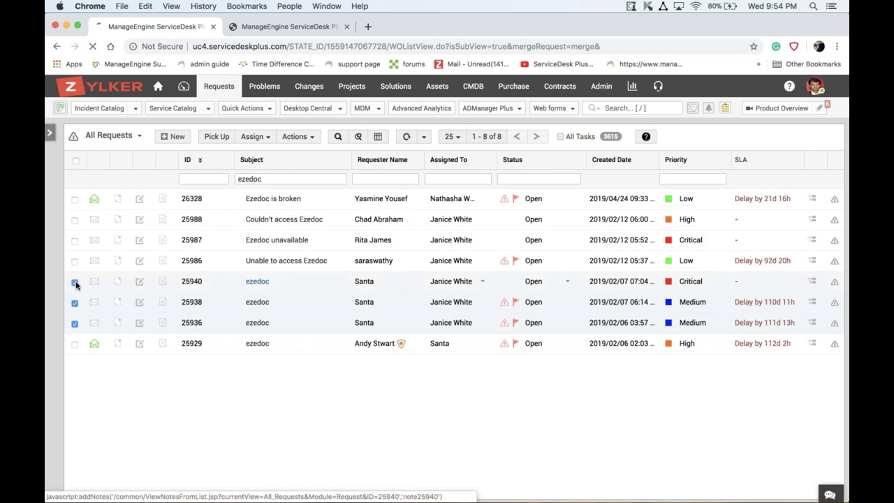
left_click(312, 138)
left_click(307, 188)
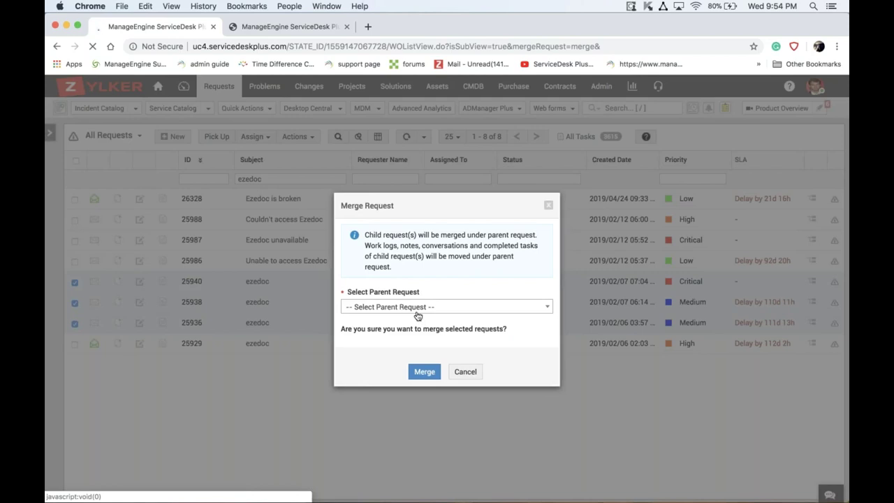
left_click(415, 312)
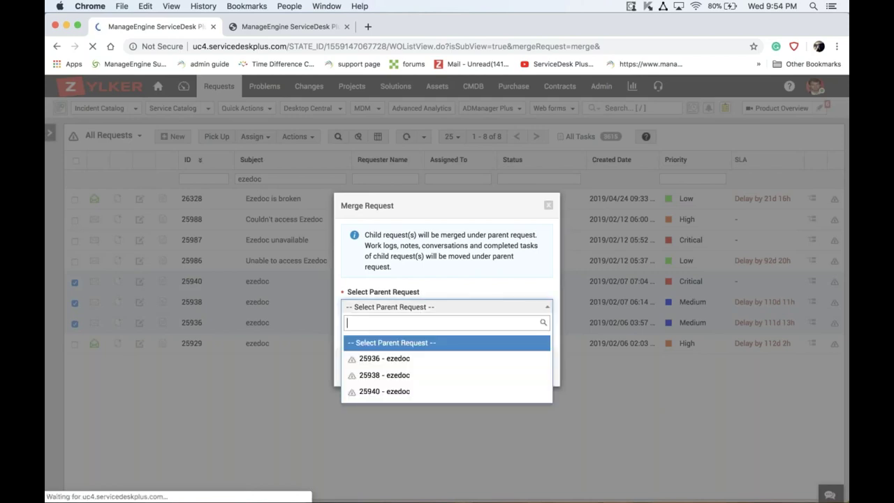
left_click(402, 359)
left_click(421, 371)
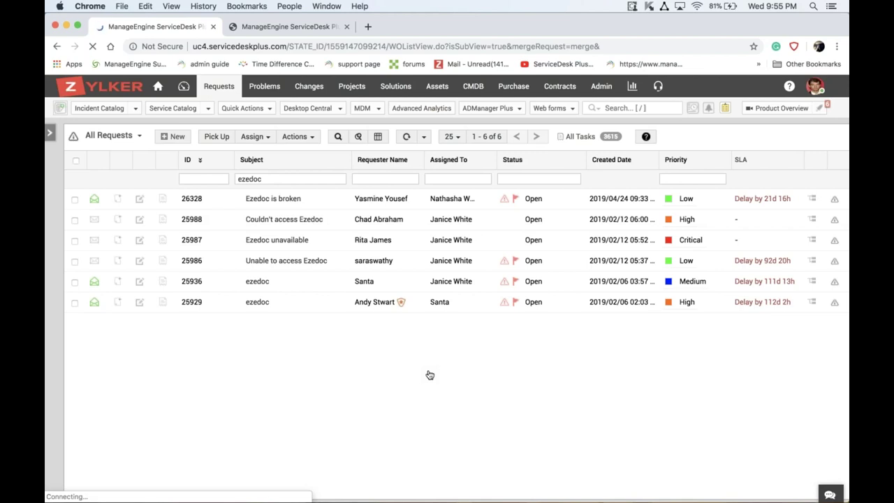
- Link all the filtered ezedoc requests to each other with the comment "same issue"
left_click(76, 161)
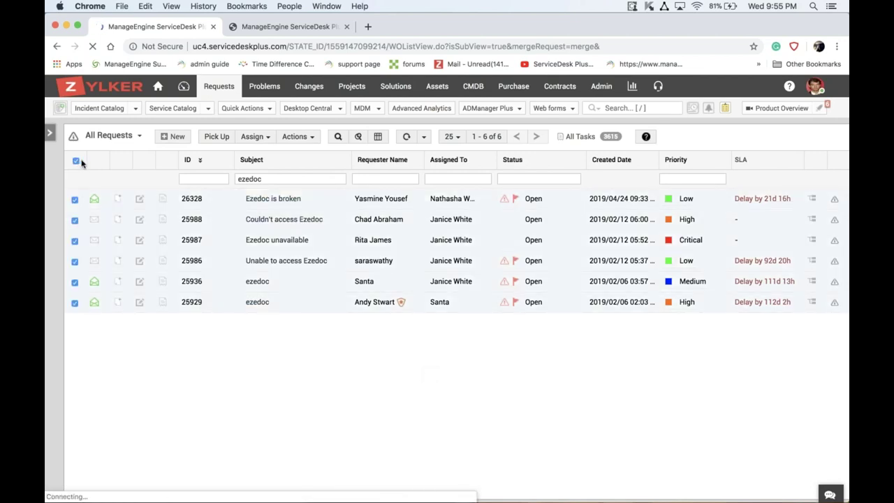
left_click(295, 136)
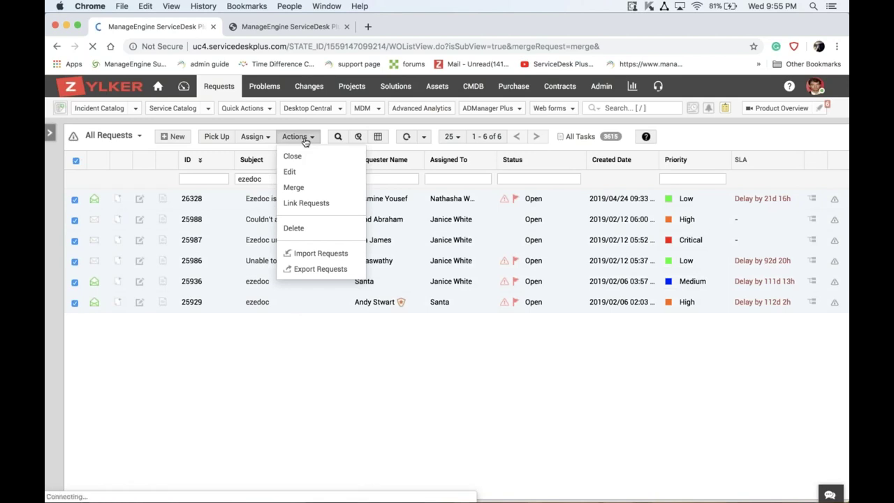
left_click(302, 203)
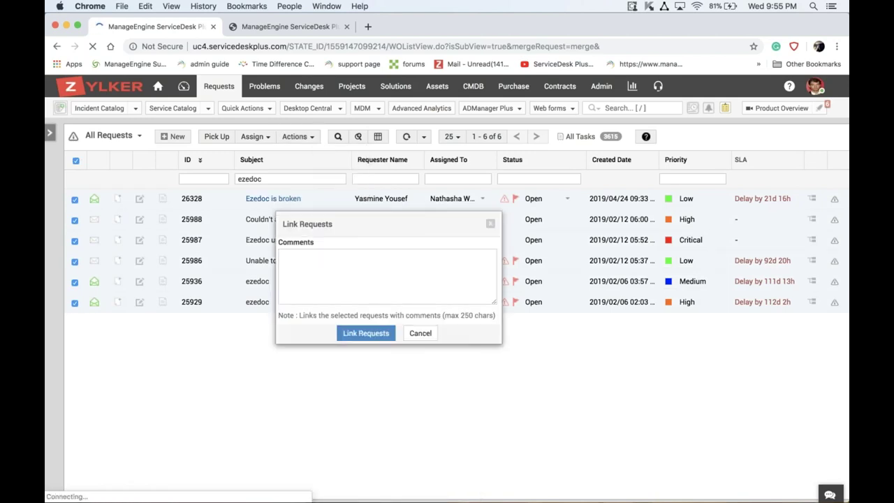
left_click(309, 289)
type("same is")
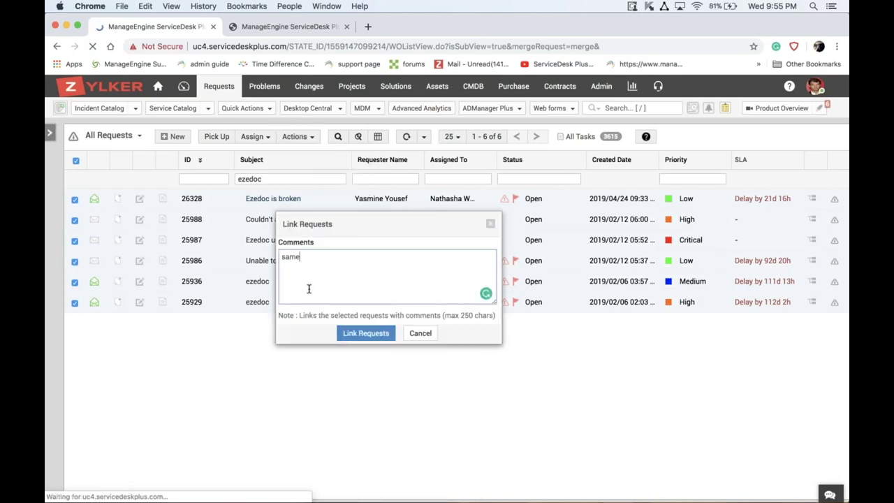
type("sue")
left_click(366, 333)
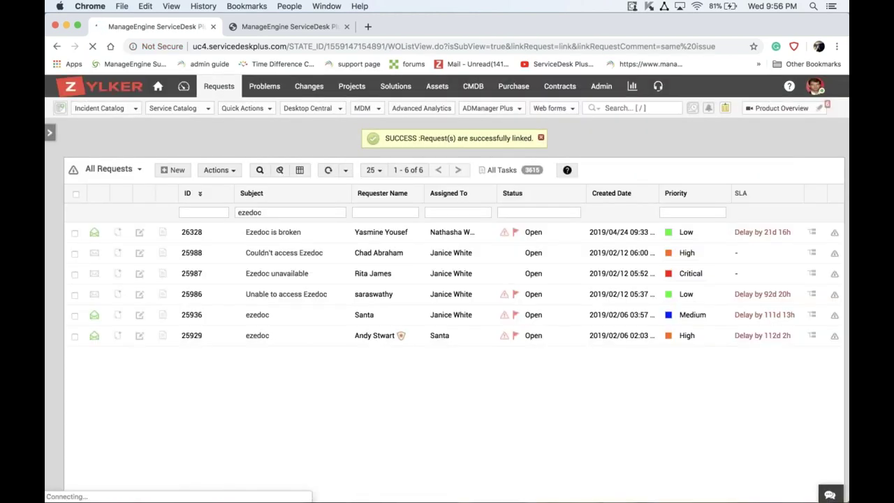
- Check the linked request and its comment on request 26328, then open linked request 25929 and view its linked requests
mouse_move(290, 237)
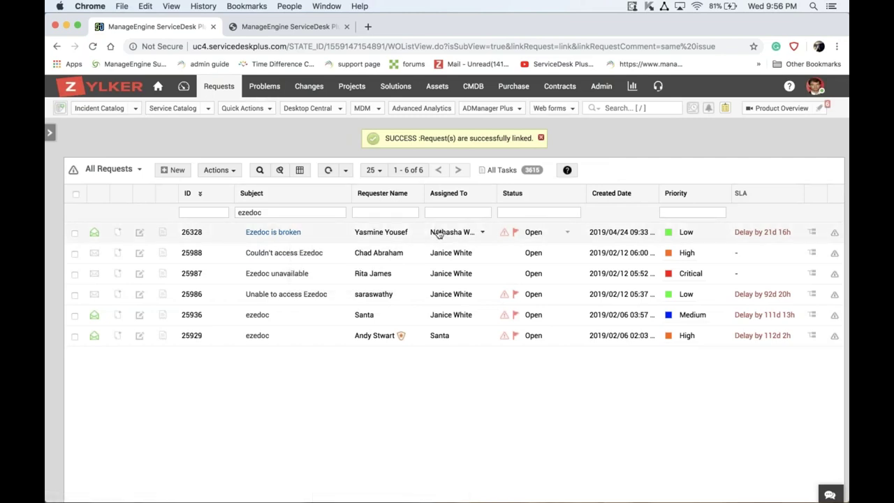
left_click(271, 233)
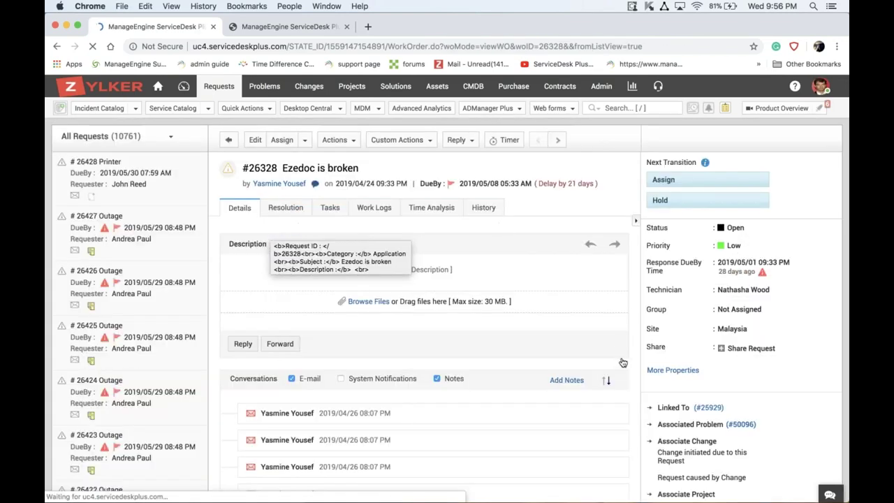
scroll(419, 279, "down", 2)
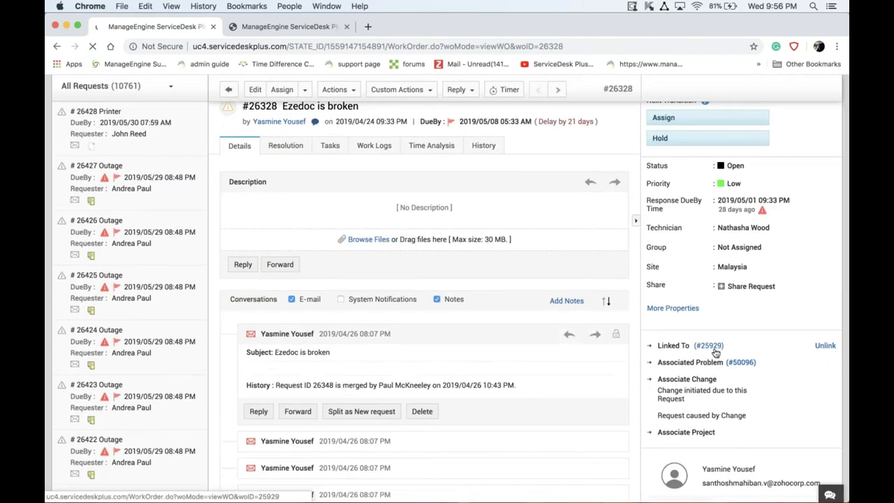
mouse_move(708, 347)
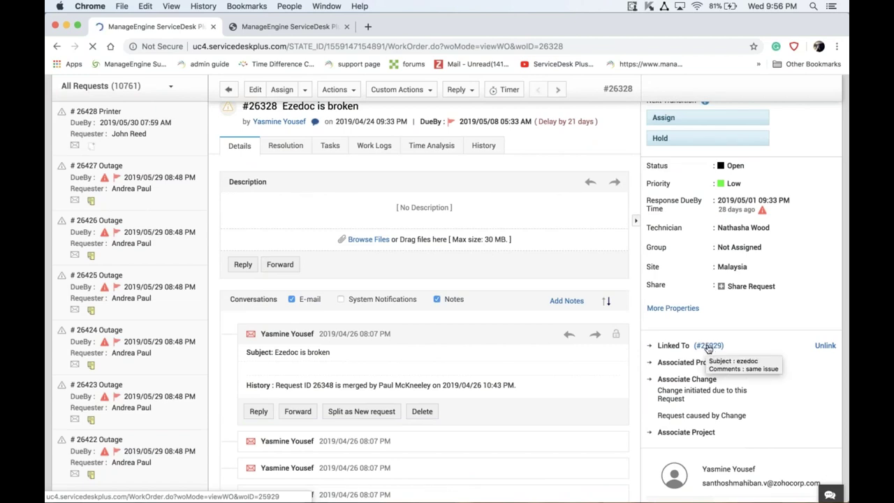
left_click(708, 346)
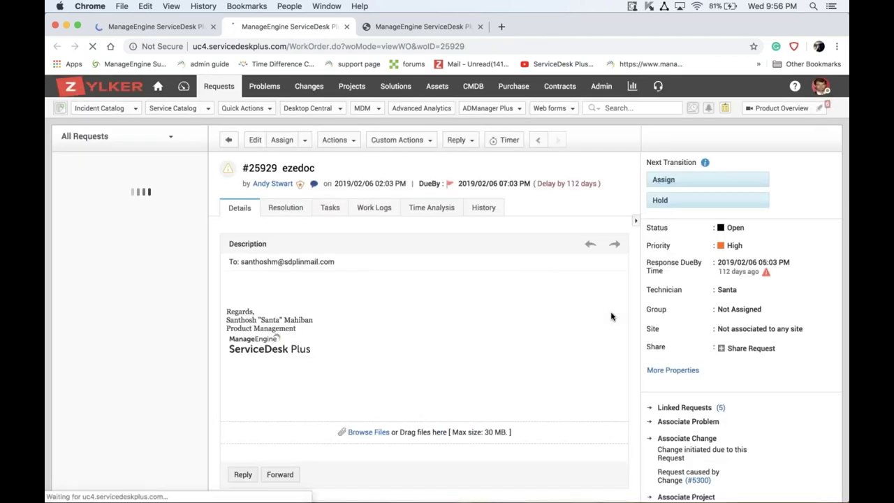
scroll(608, 428, "down", 1)
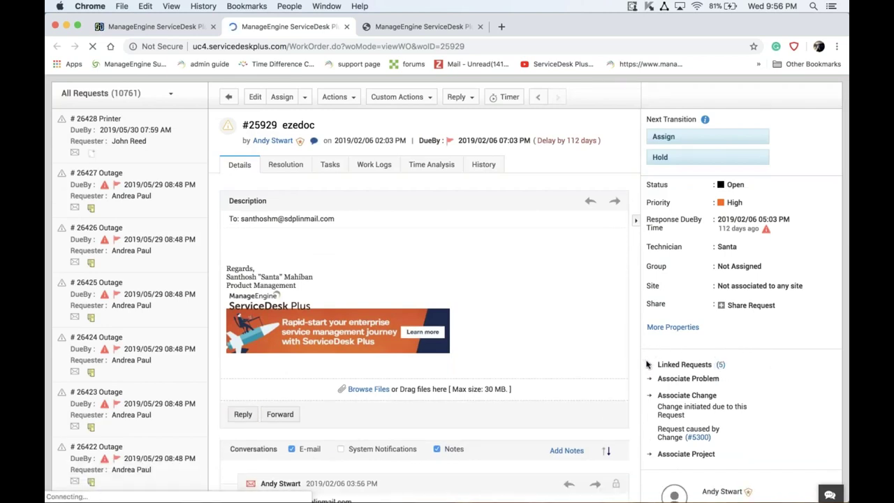
scroll(692, 300, "down", 1)
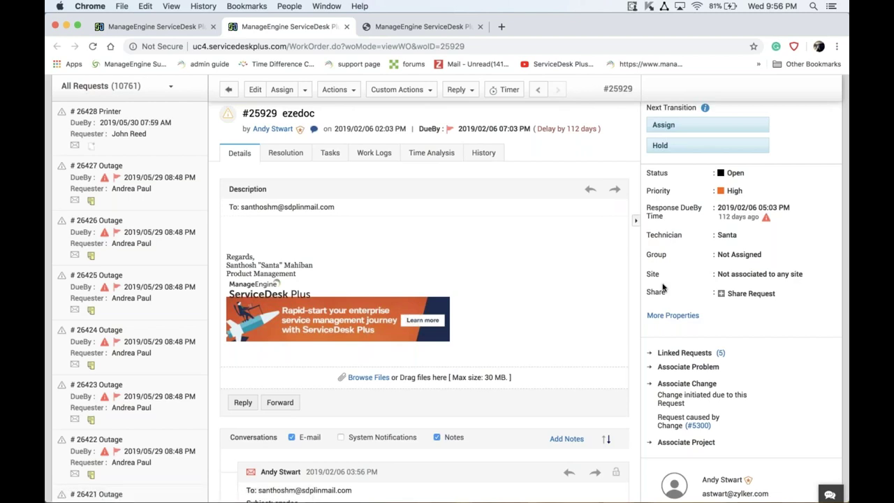
- Look through the details of request 25929, examine the options for adding a note, and close the note form without saving
scroll(662, 287, "down", 5)
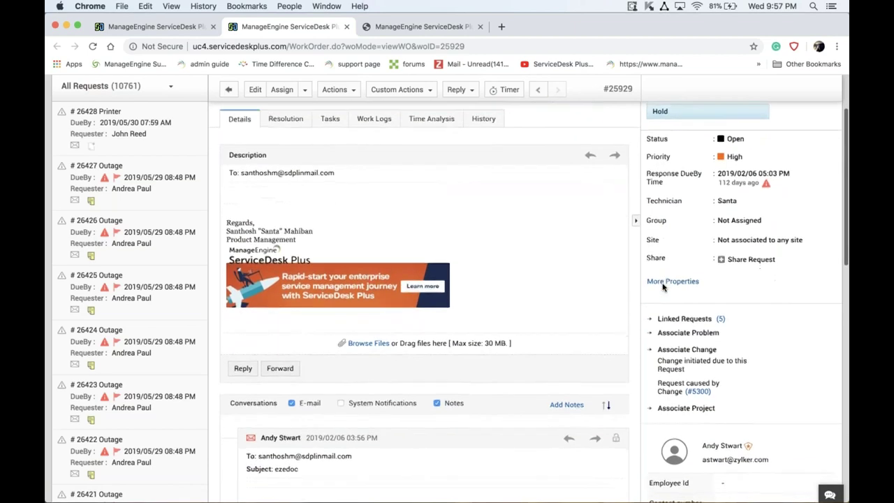
scroll(500, 207, "down", 3)
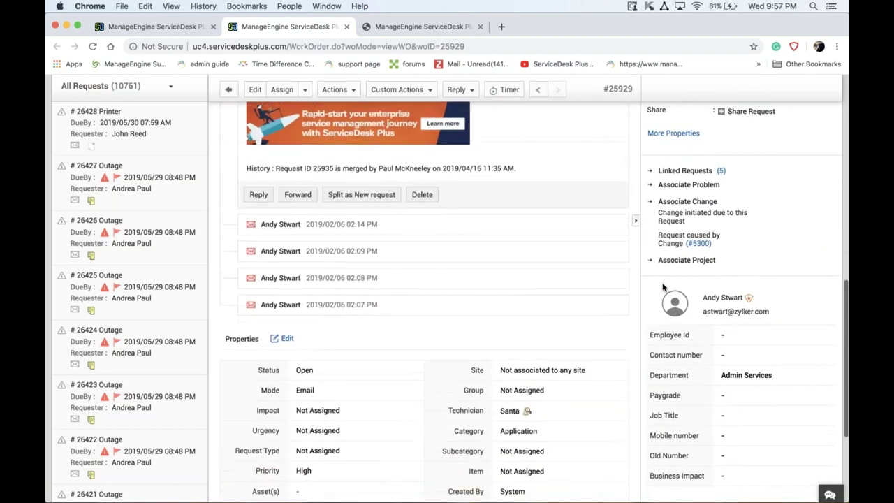
scroll(500, 206, "up", 4)
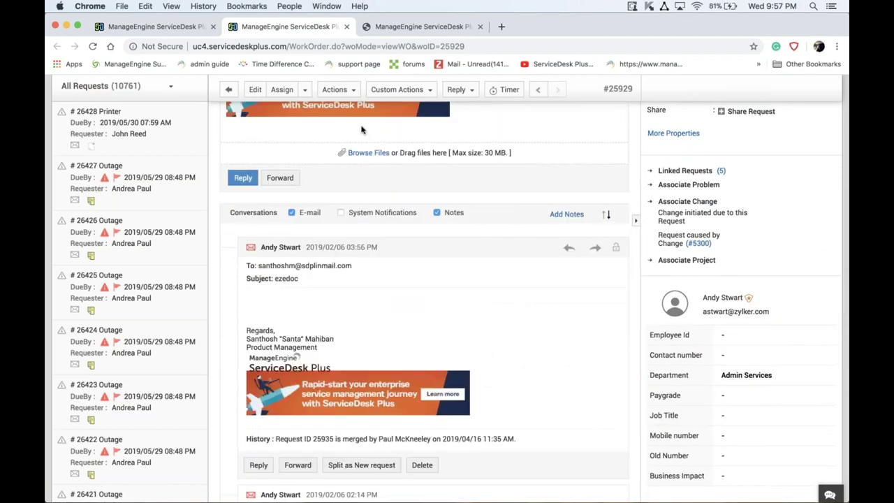
left_click(349, 92)
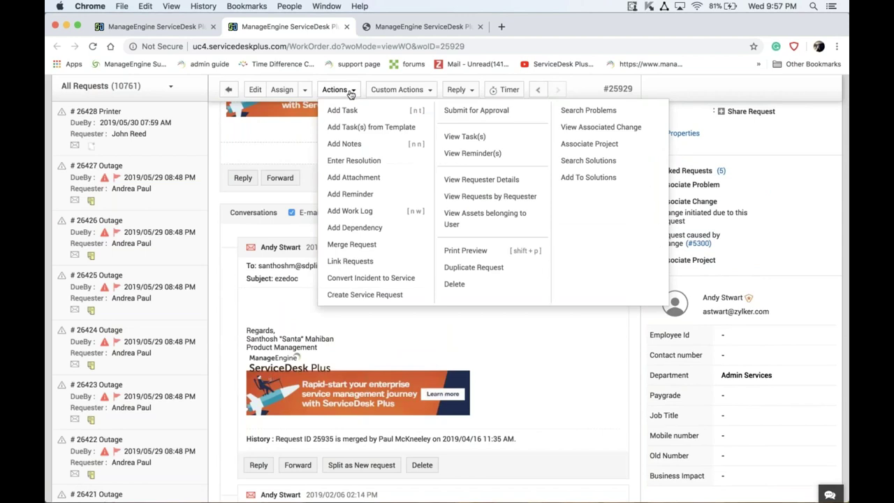
left_click(351, 144)
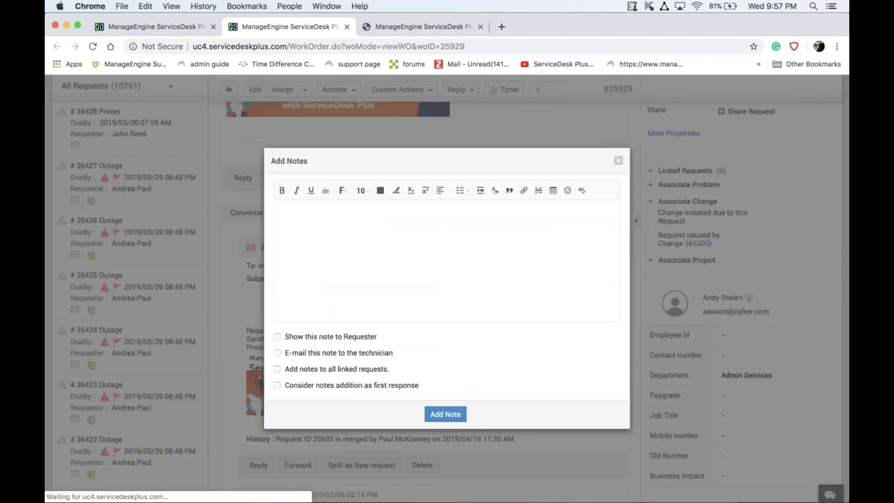
left_click(395, 247)
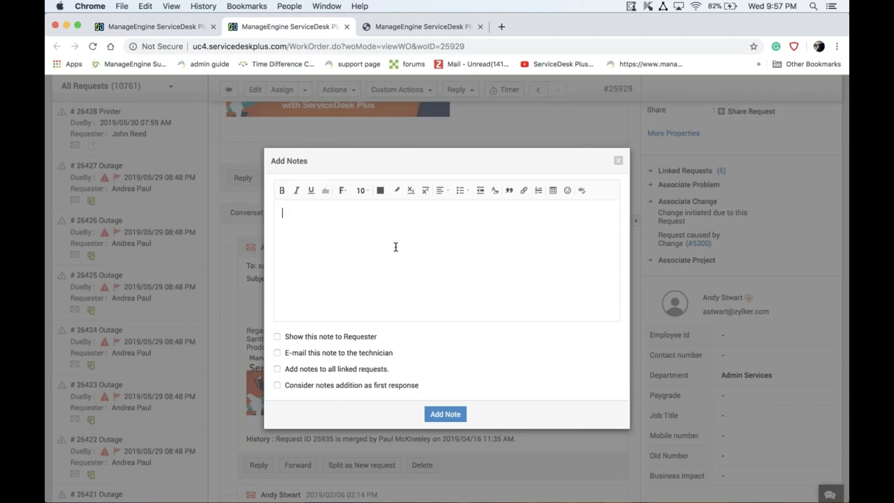
left_click(617, 161)
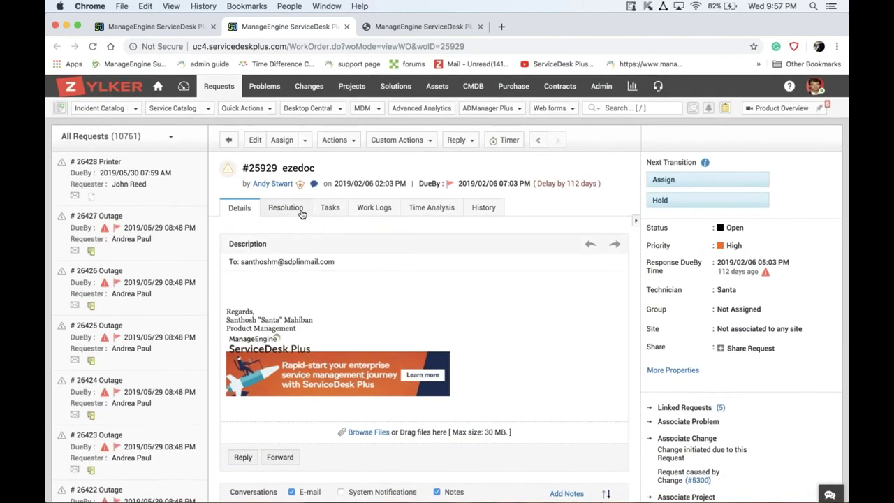
- Show the resolution of request 25929 and review its workaround, solution and applied solutions
left_click(287, 208)
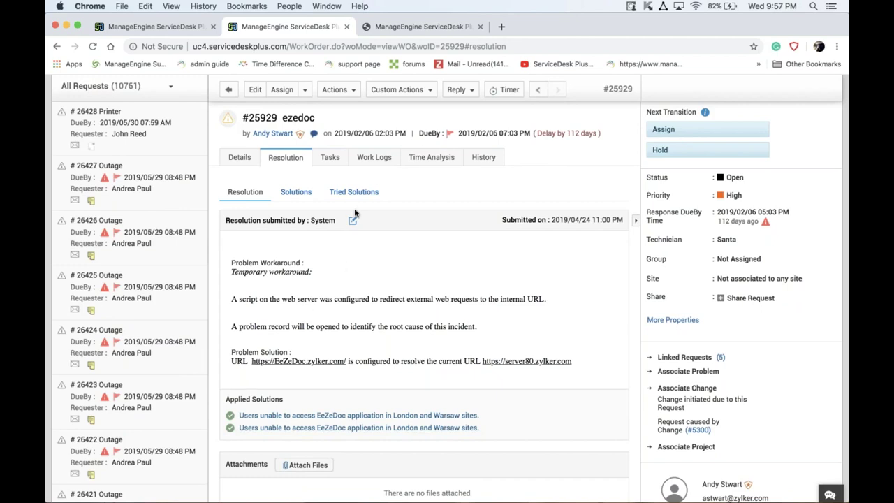
scroll(353, 217, "up", 2)
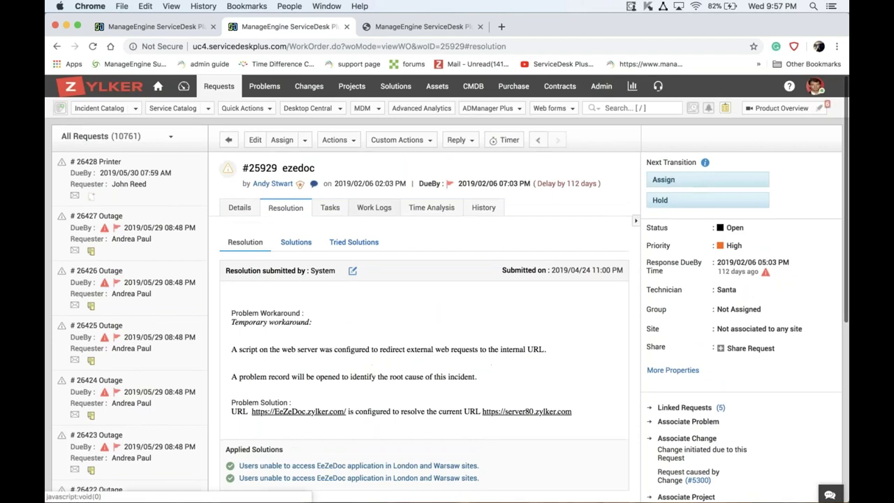
- Show the suggested solutions for request 25929 and filter them by the Cyber security topic
left_click(292, 245)
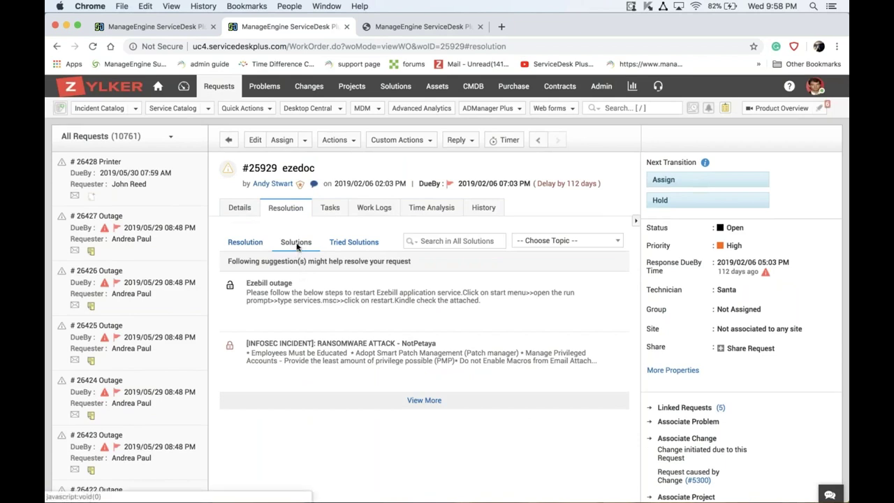
left_click(458, 241)
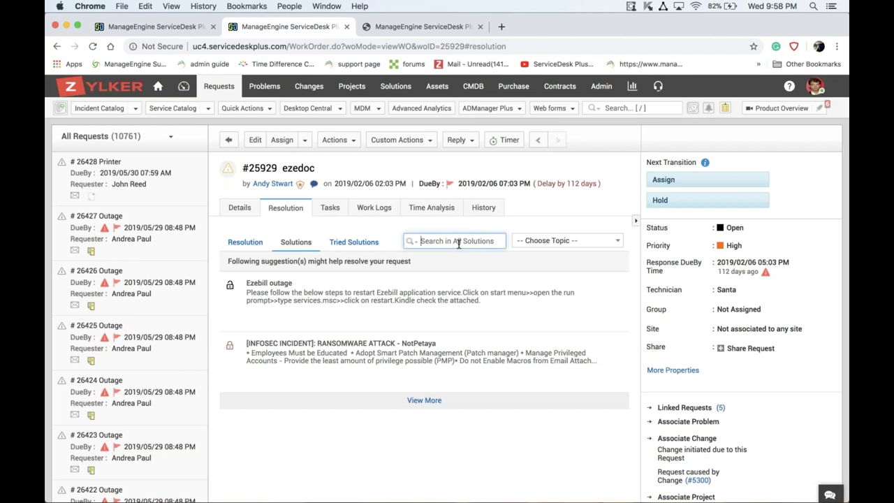
left_click(542, 242)
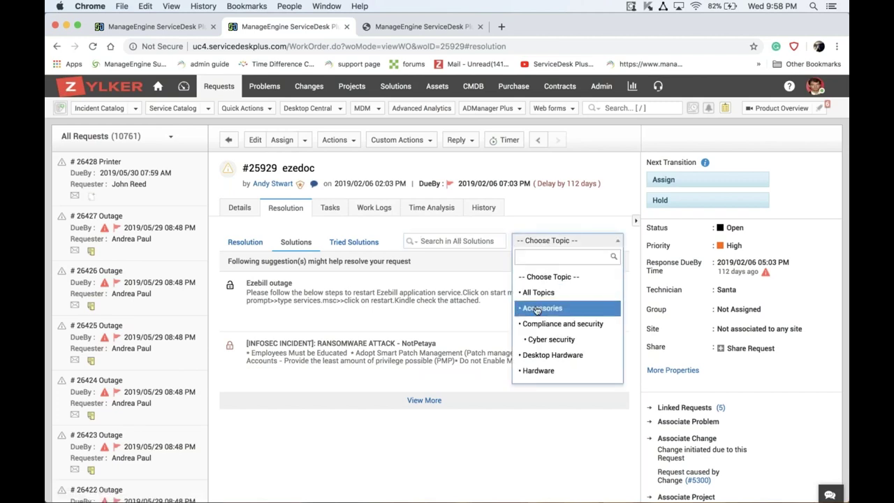
left_click(551, 339)
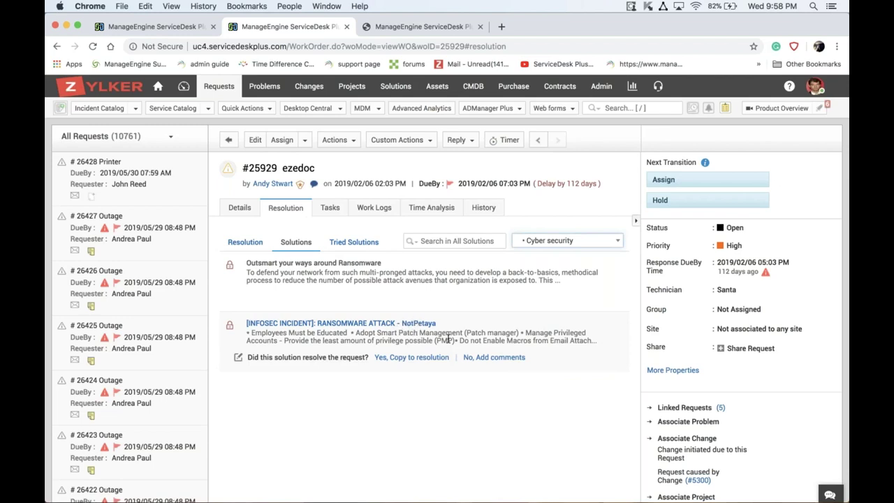
- Open the resolution of request 25929 for editing and replace its text with "test"
left_click(416, 358)
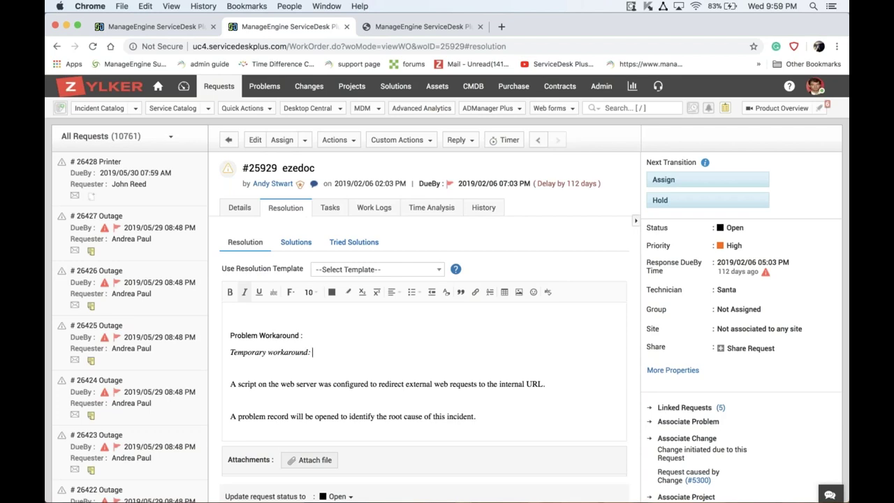
left_click(380, 370)
key("ctrl+a")
key("BackSpace")
type("test")
scroll(441, 458, "down", 3)
scroll(441, 458, "down", 2)
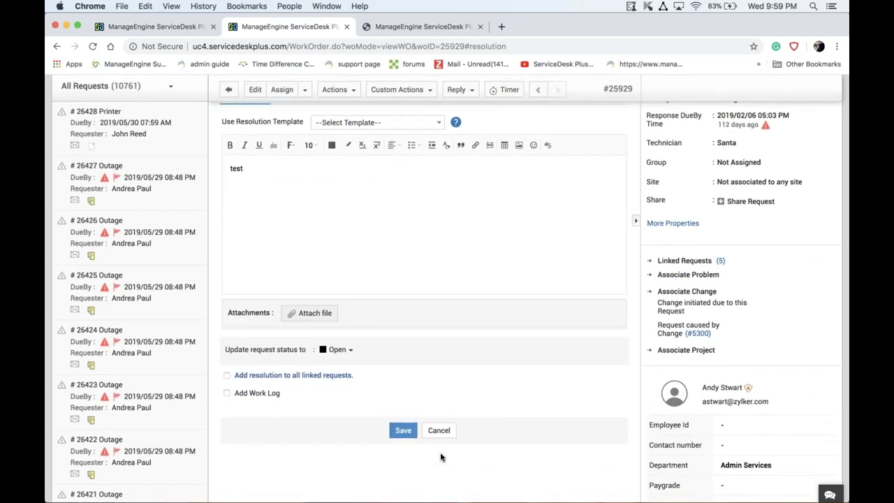
- Try to add the resolution to all linked requests, and close the request properties form without updating it
scroll(429, 341, "up", 1)
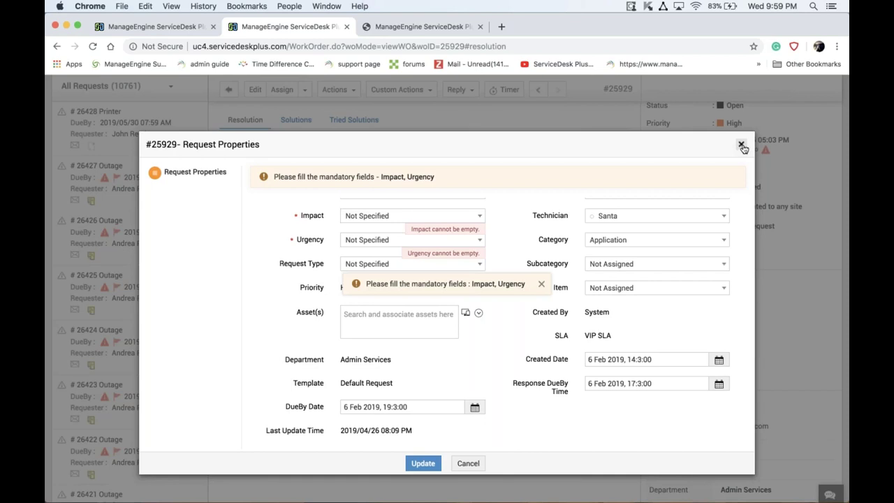
left_click(742, 146)
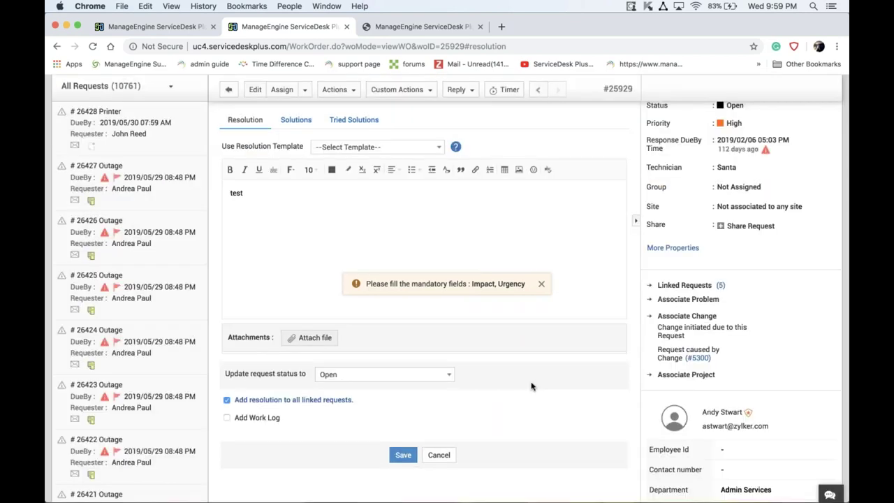
scroll(530, 386, "up", 3)
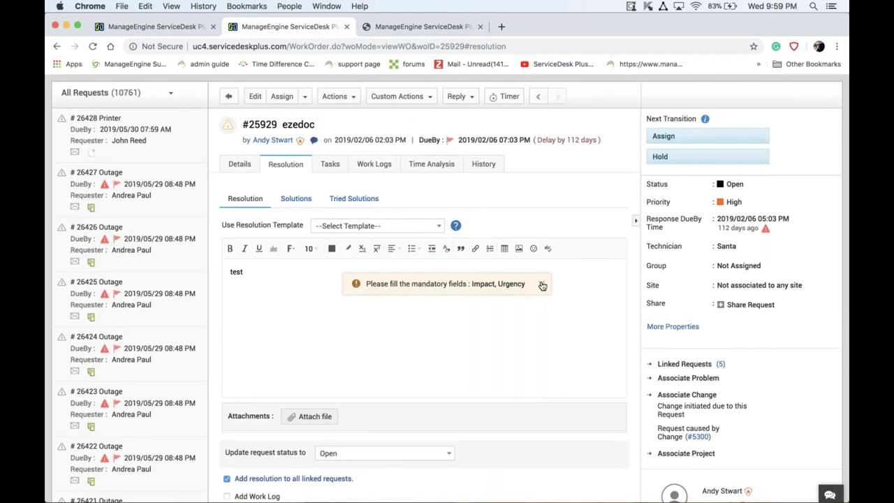
left_click(542, 286)
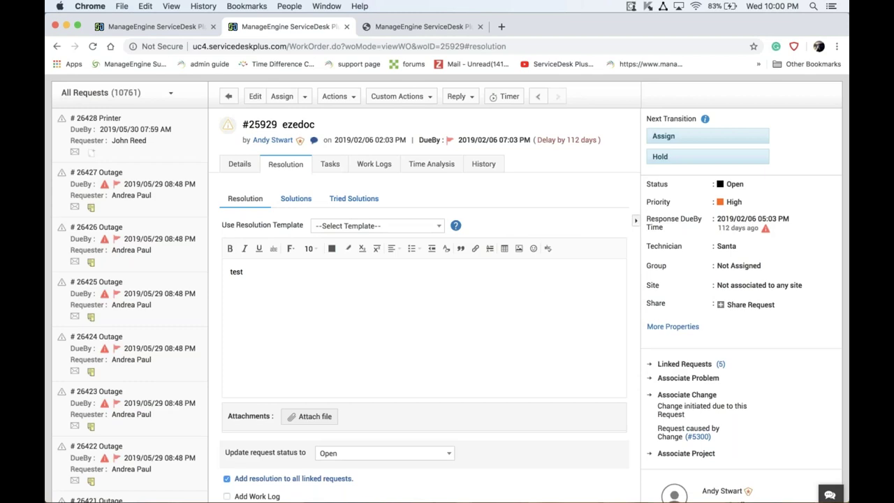
- Review the details of request 25929, including its linked requests, conversations and properties such as the assigned SLA
left_click(235, 167)
scroll(447, 289, "down", 3)
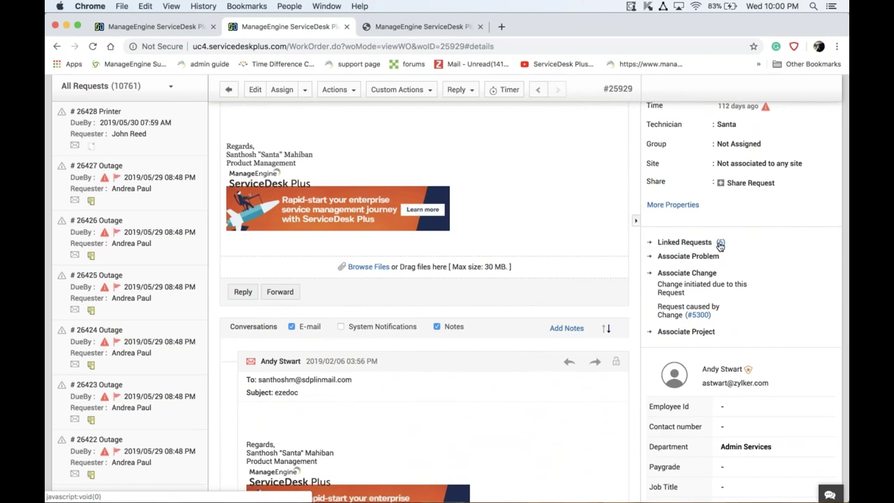
scroll(530, 300, "down", 5)
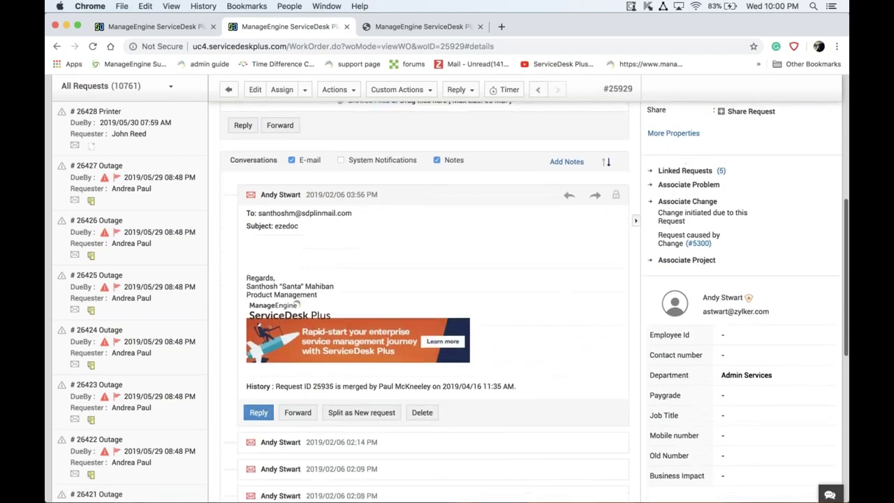
scroll(409, 313, "down", 4)
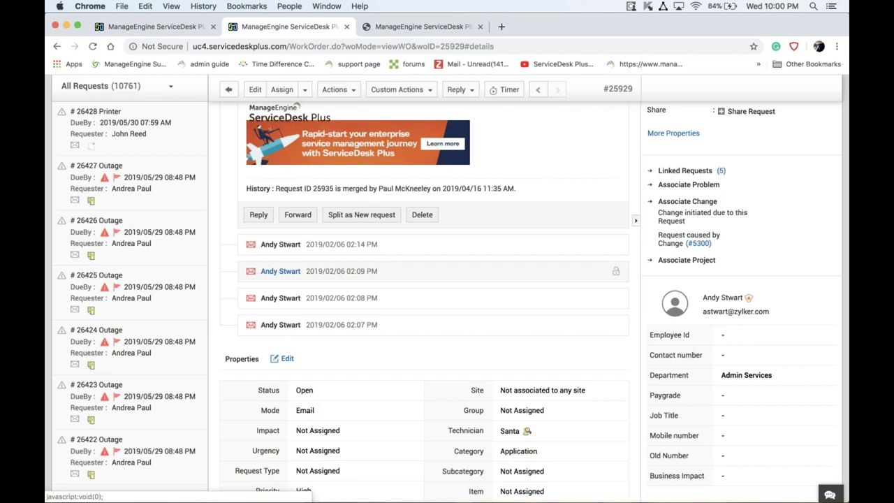
scroll(405, 410, "down", 5)
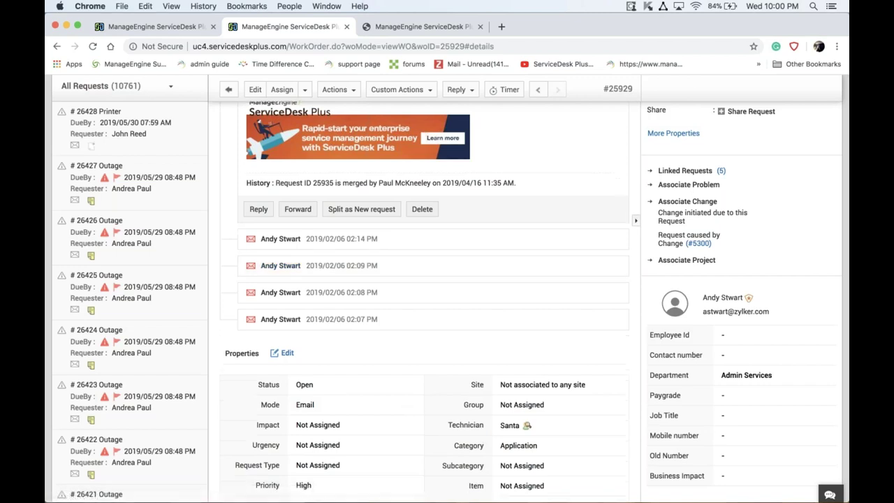
scroll(405, 403, "down", 2)
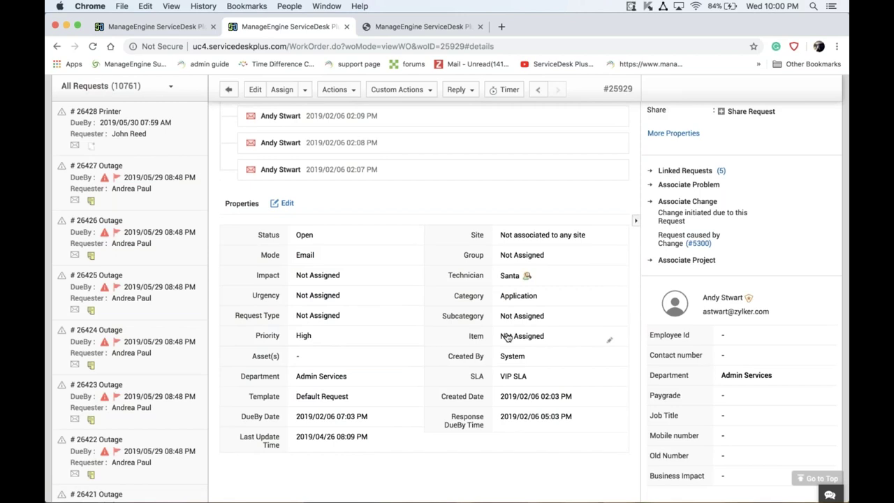
scroll(432, 339, "down", 2)
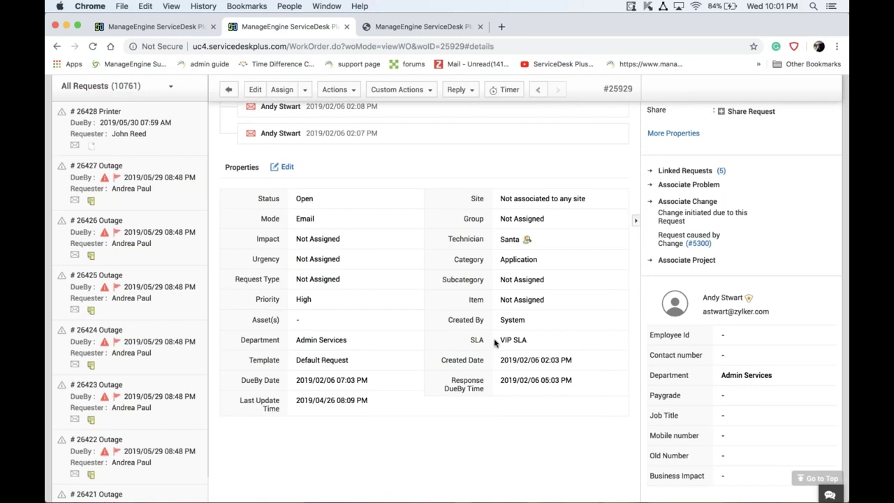
- Find the Service Level Agreements in the admin settings and examine the High SLA's criteria, response and resolution times, and escalation levels
left_click(420, 30)
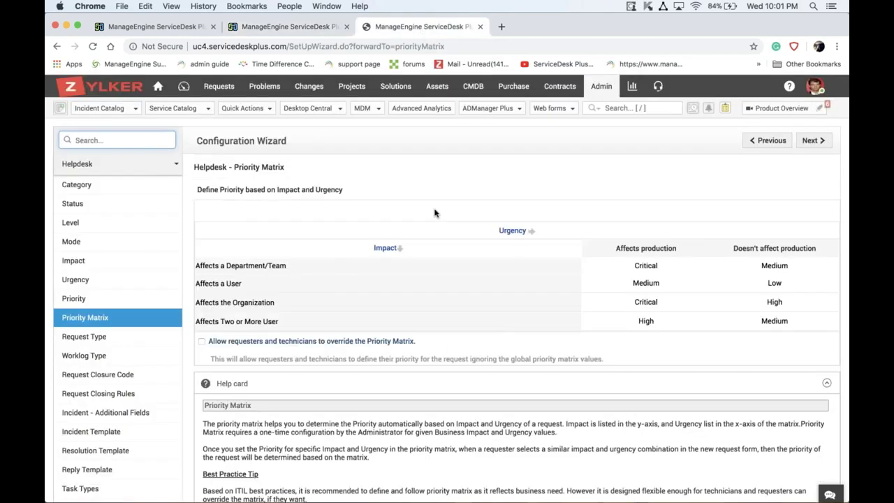
left_click(599, 87)
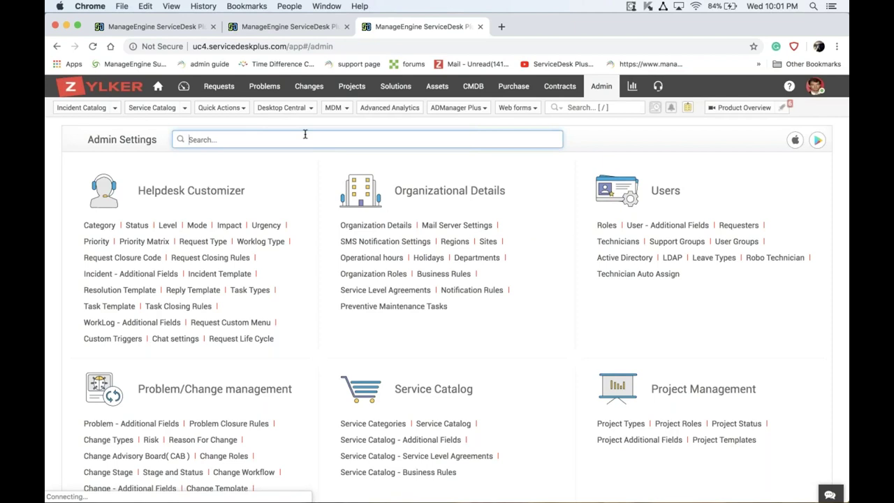
type("leve")
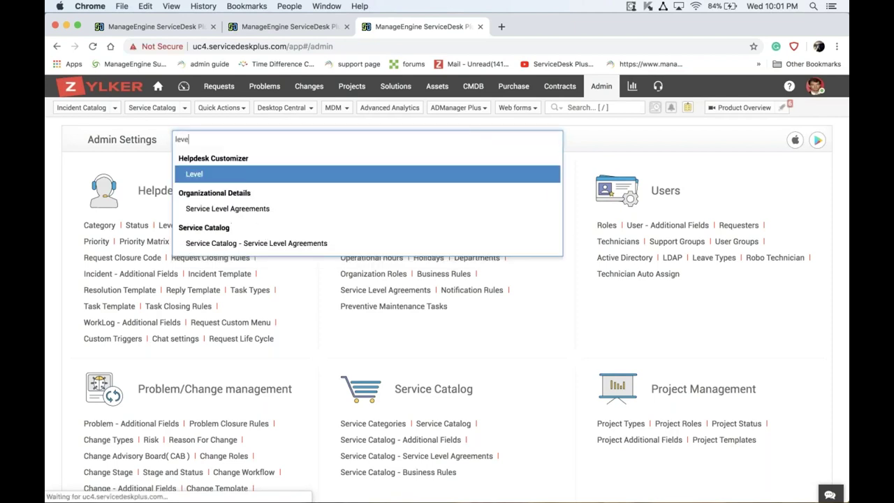
left_click(275, 211)
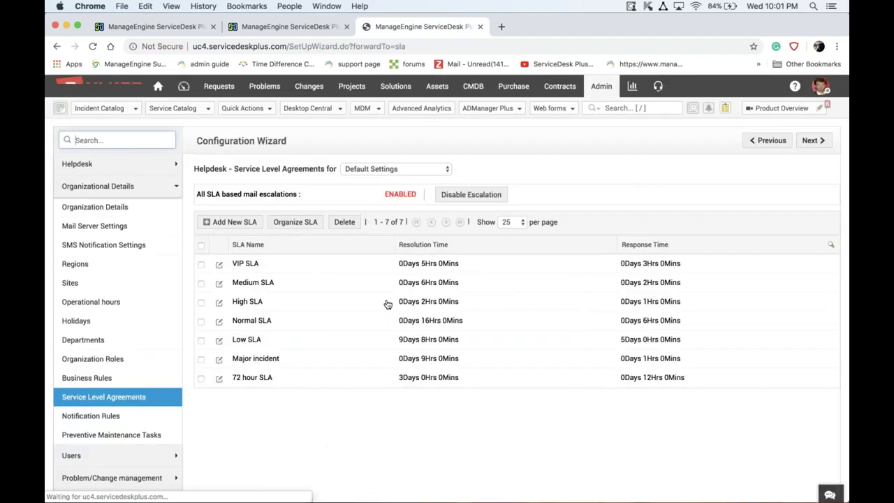
left_click(251, 302)
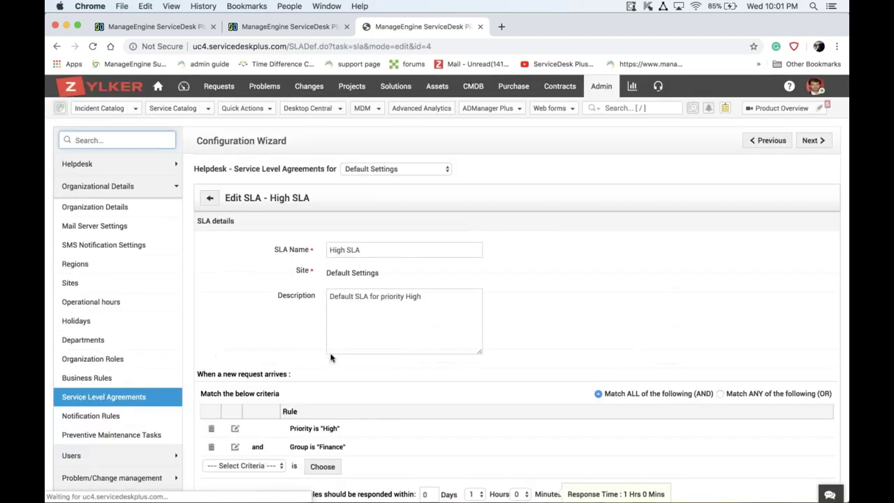
scroll(423, 405, "down", 3)
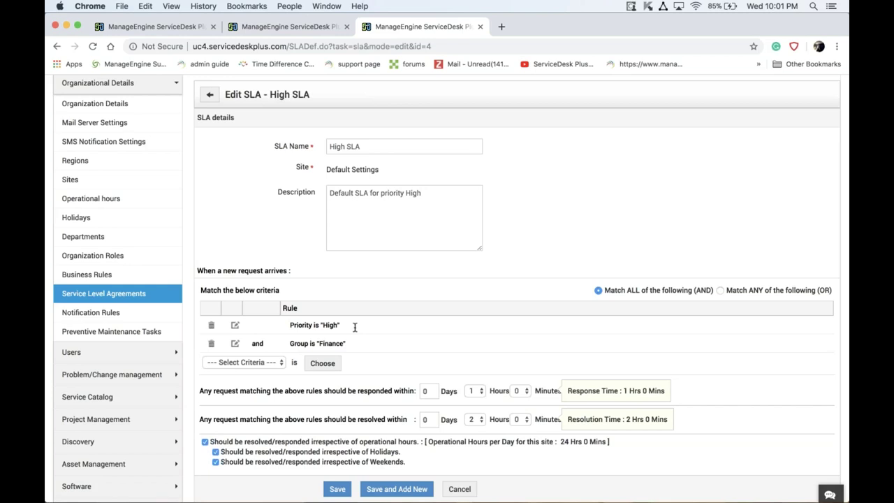
scroll(379, 321, "down", 5)
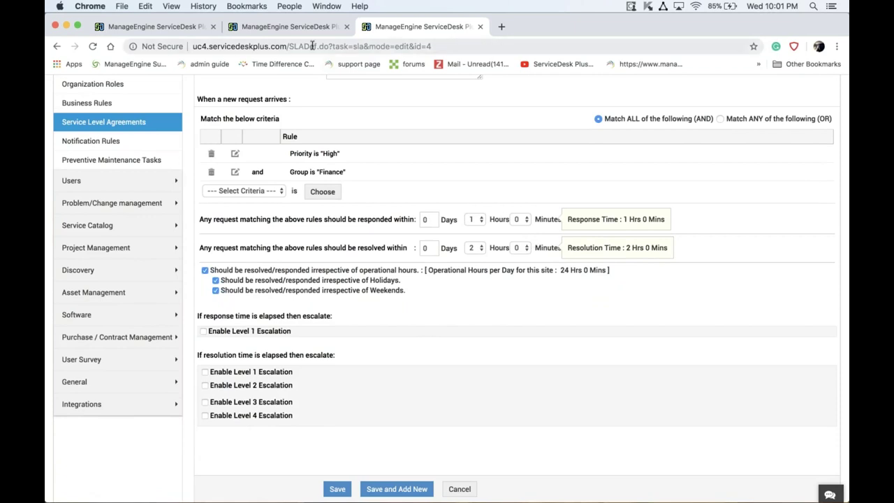
- Return to request 25929 and review its header details and available next transitions
left_click(293, 27)
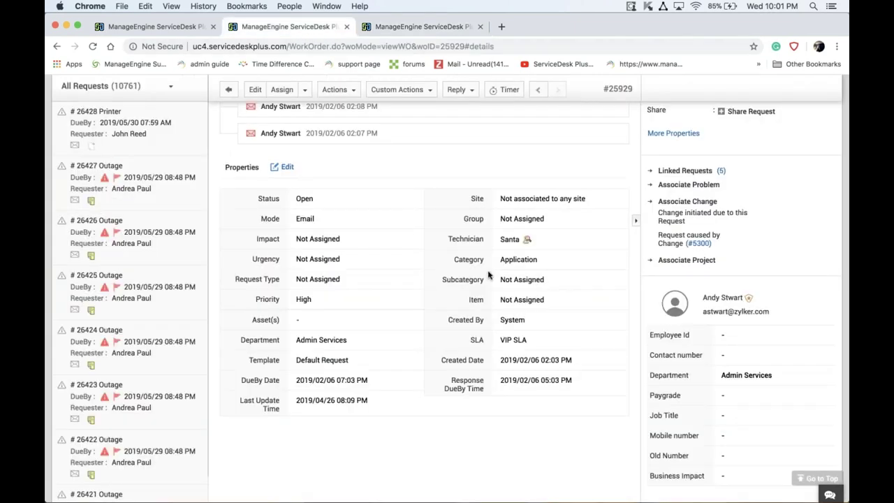
scroll(488, 275, "up", 10)
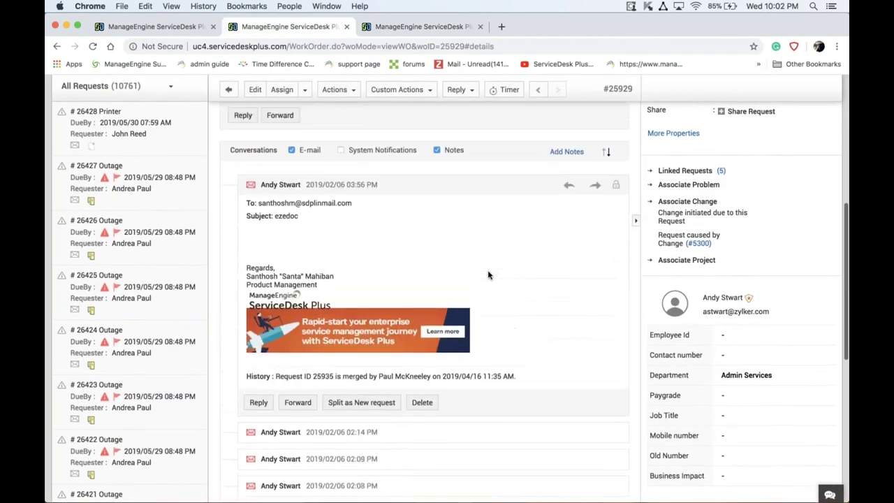
scroll(488, 275, "up", 4)
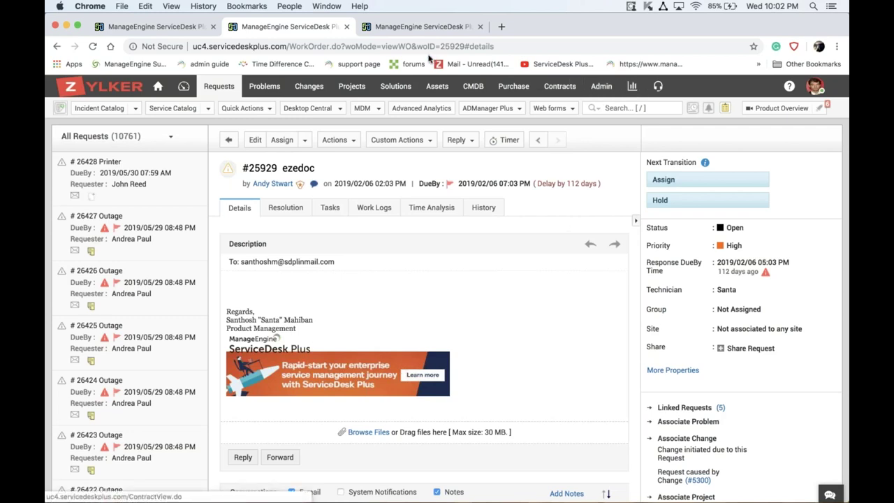
- Find Request Life Cycle in the admin settings and open the published Security Issues life cycle
left_click(426, 26)
scroll(438, 149, "up", 5)
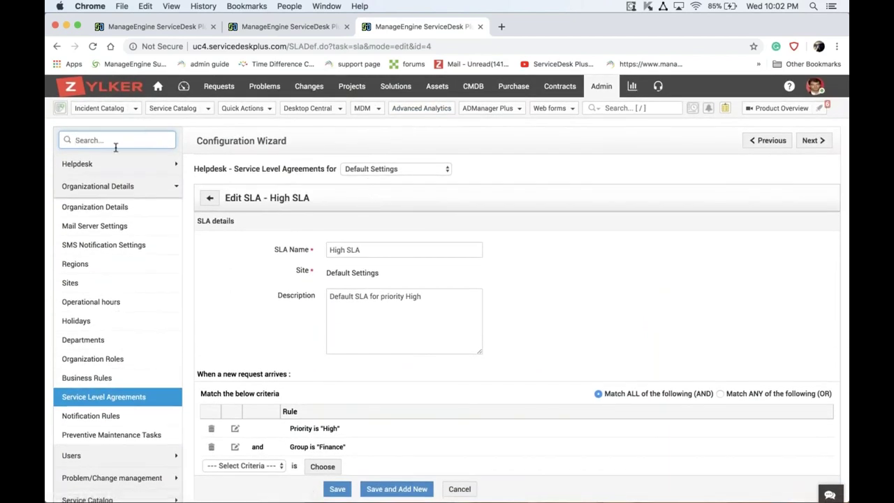
type("life")
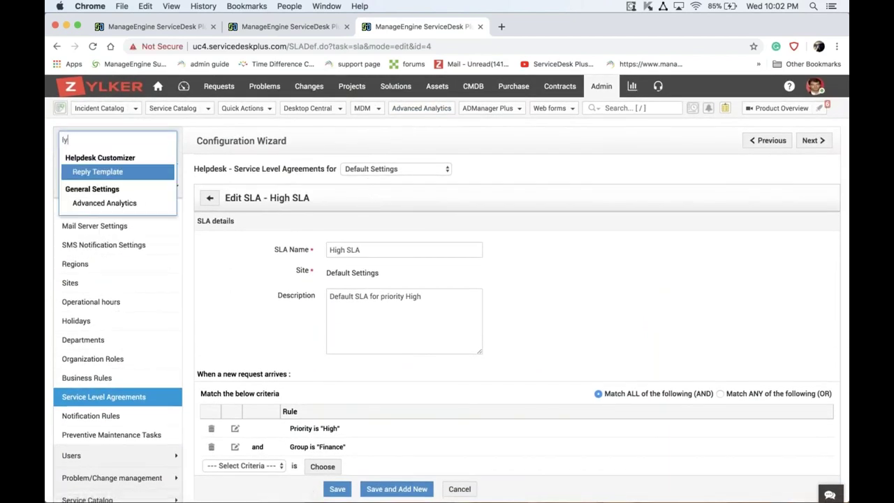
left_click(116, 173)
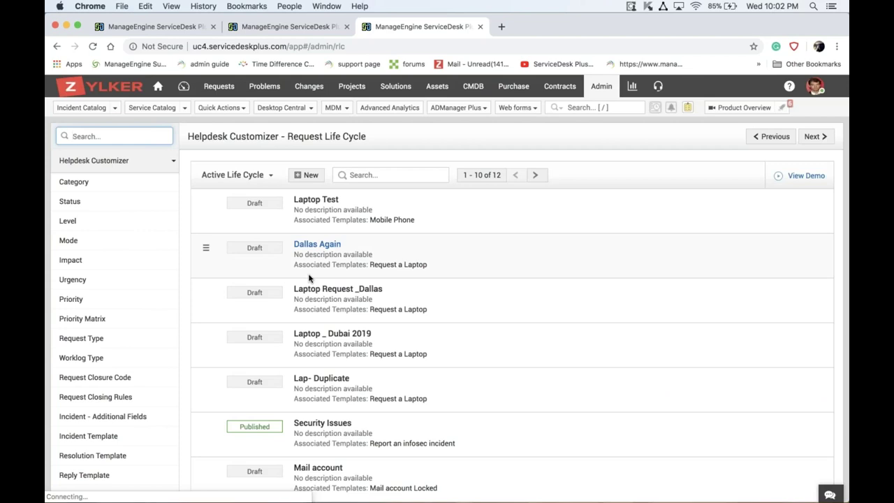
scroll(314, 377, "down", 3)
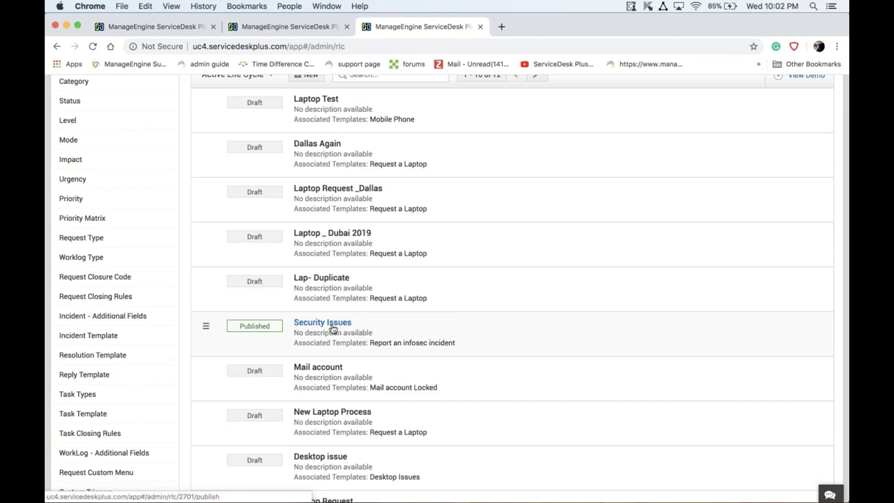
left_click(332, 329)
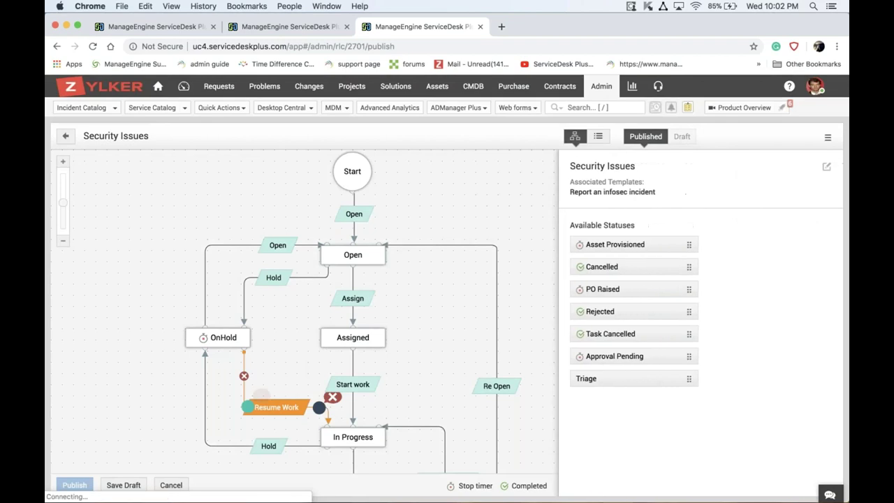
- Add the Asset Provisioned status to the Security Issues life cycle diagram, beside and slightly below the Open status
left_click_drag(442, 353, 435, 353)
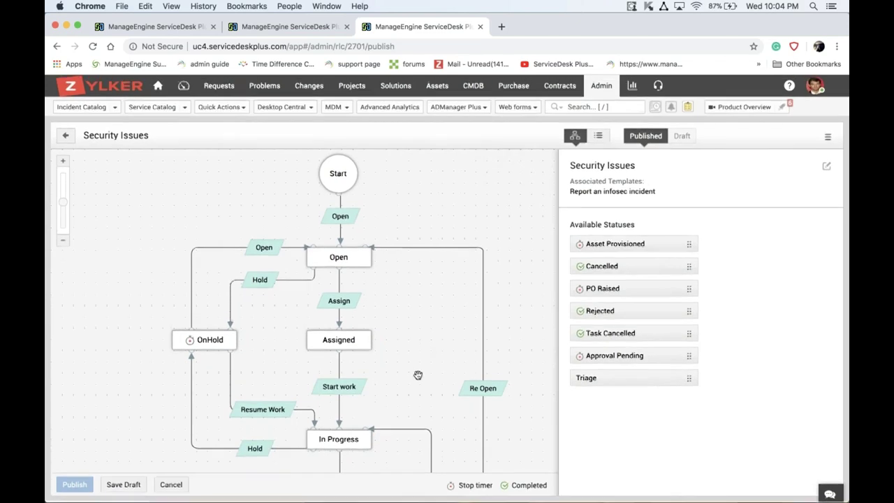
left_click_drag(412, 379, 437, 252)
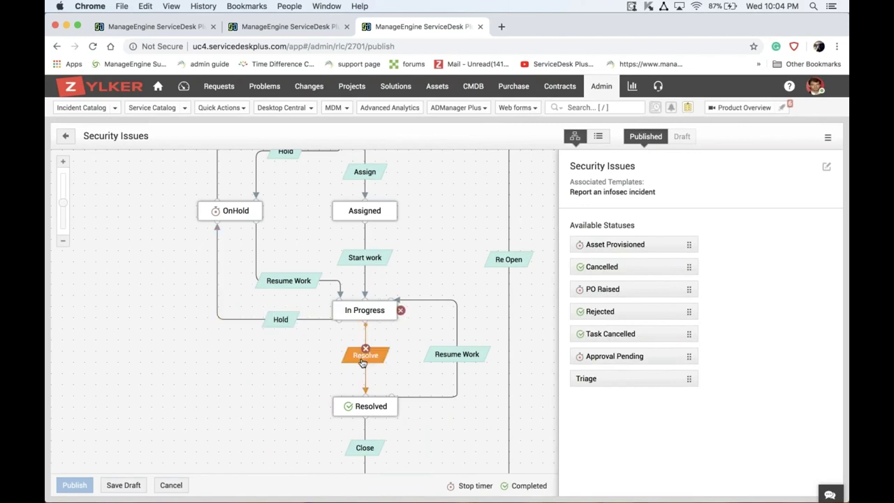
left_click_drag(404, 276, 397, 356)
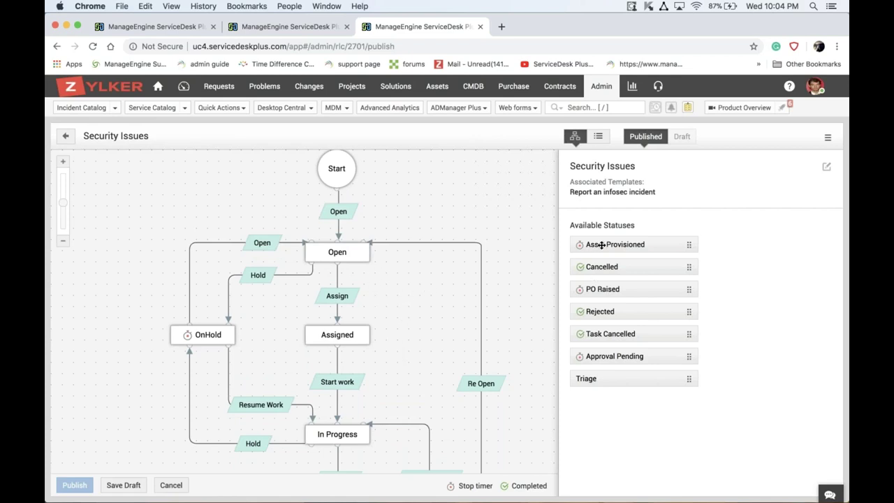
left_click_drag(596, 245, 409, 280)
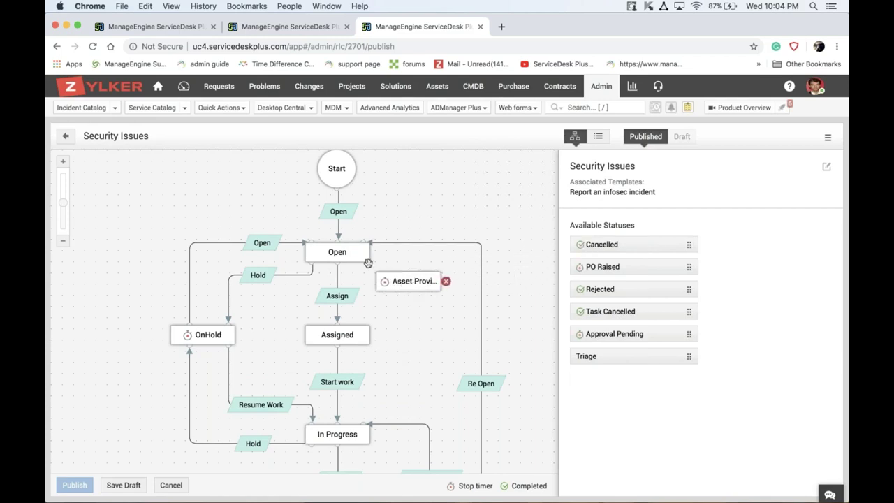
- Connect the Open status to the Asset Provisioned status with a transition named "provide asset"
left_click_drag(349, 242, 409, 275)
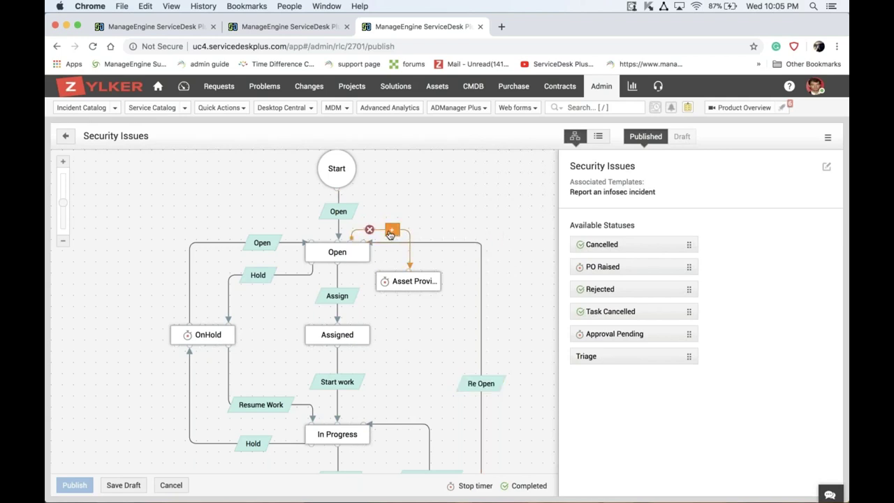
left_click(392, 232)
type("provide asset")
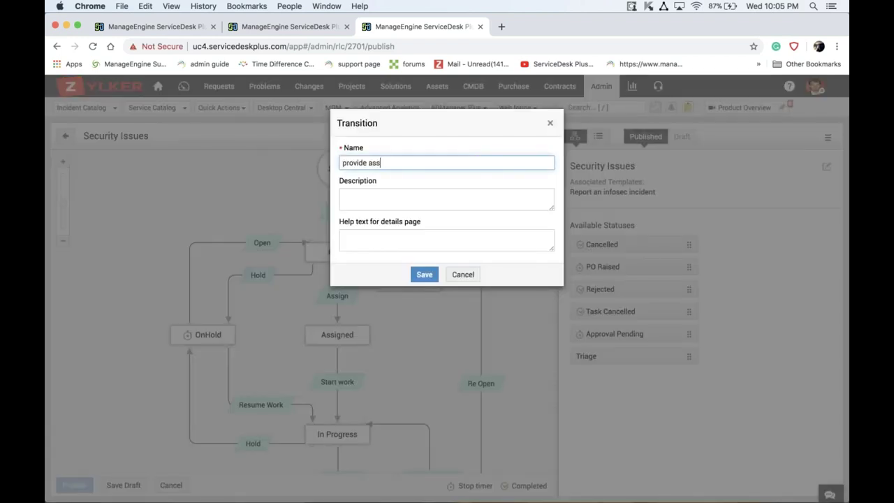
left_click(426, 275)
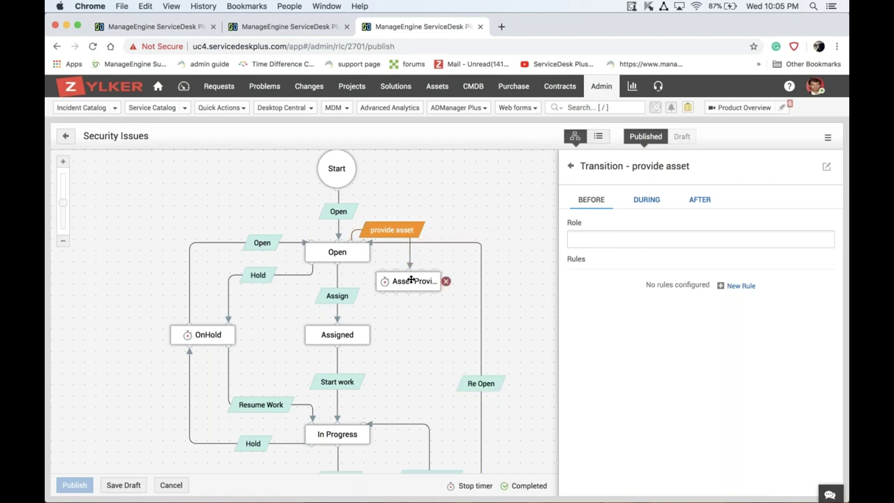
- Restrict the Hold transition from Open to OnHold to the $Ticket_Owner role
left_click(326, 258)
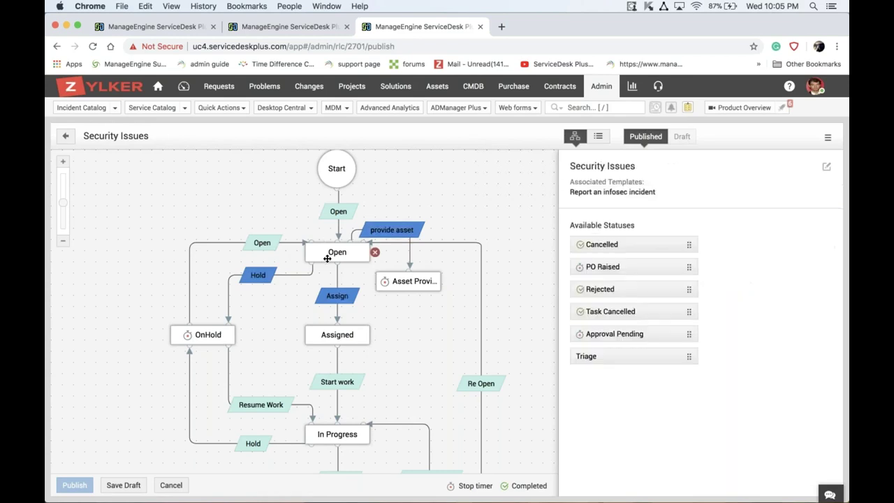
left_click(265, 281)
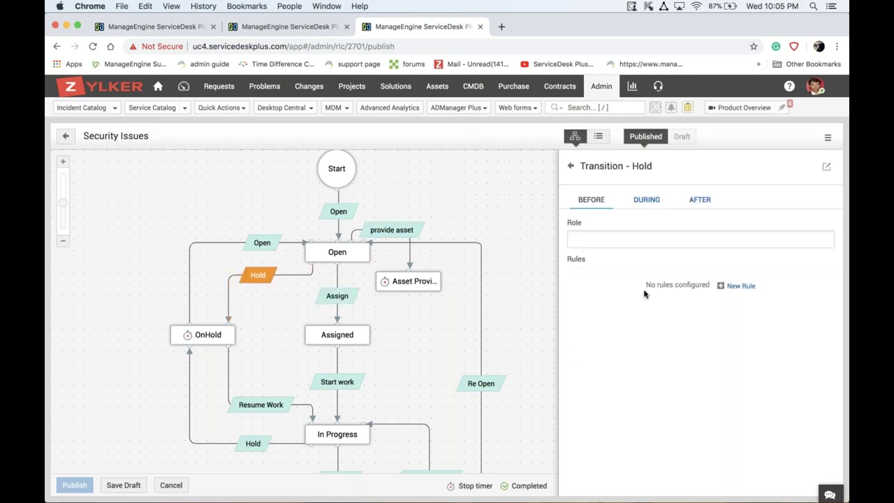
left_click(618, 239)
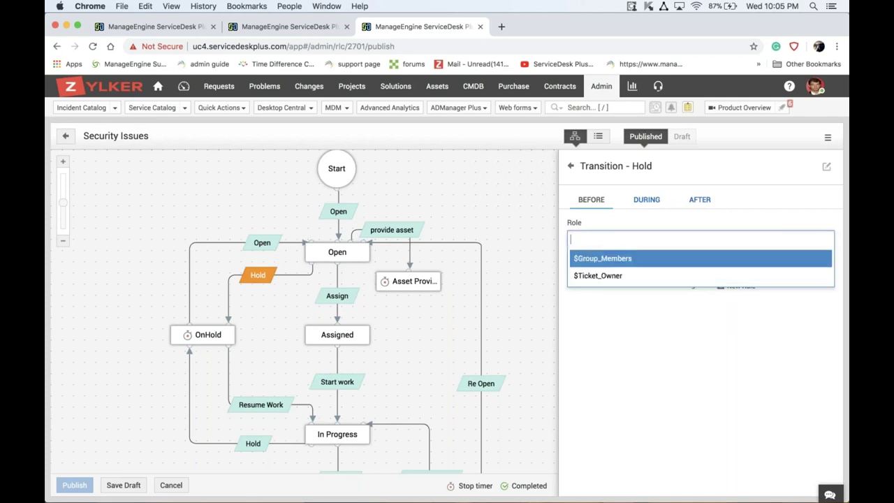
left_click(607, 278)
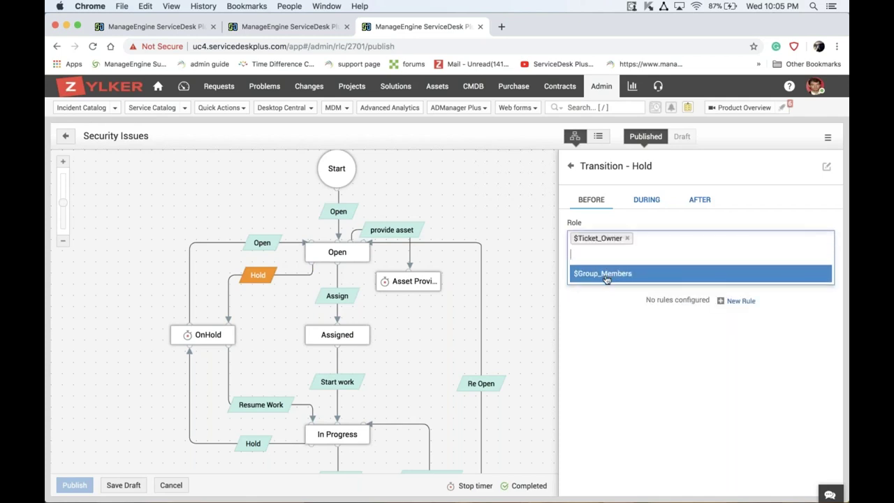
left_click(601, 340)
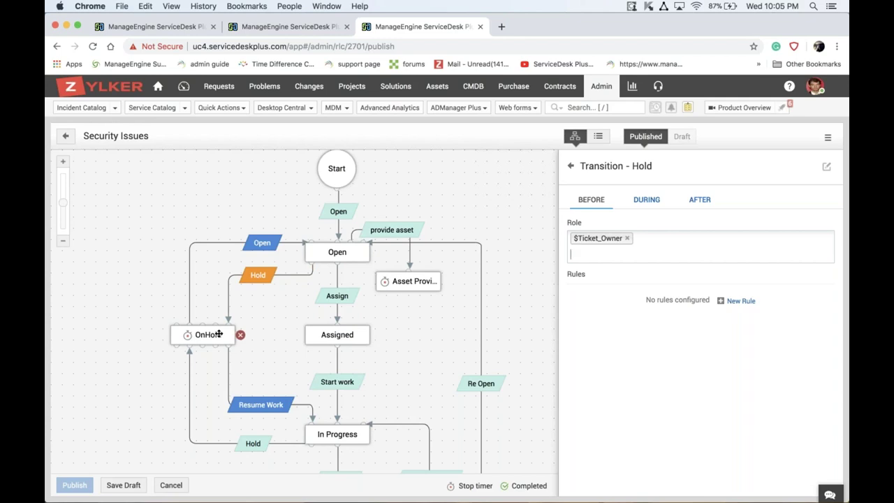
- Make Request Type and Priority mandatory during the Hold transition, and check which fields can be optional
left_click(647, 208)
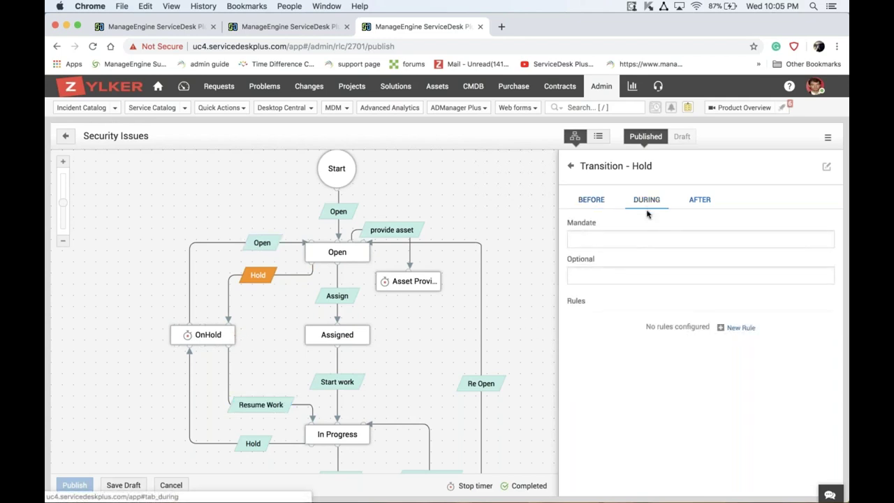
left_click(630, 241)
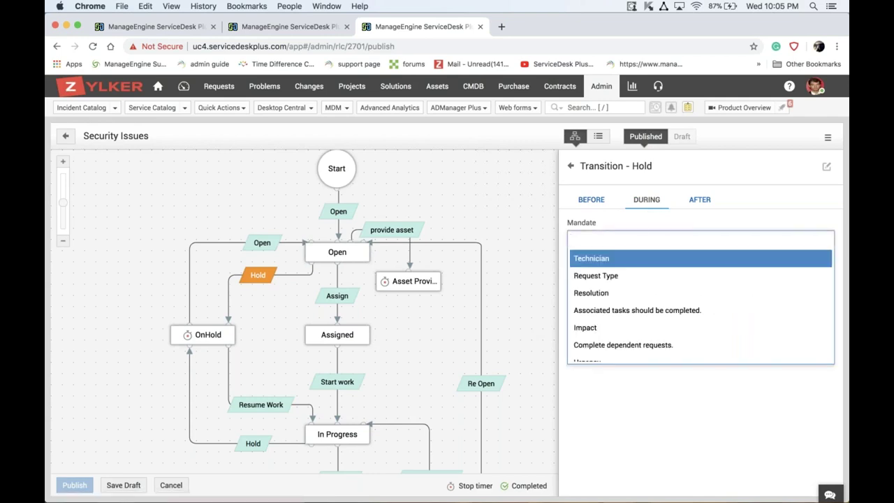
left_click(620, 276)
scroll(622, 330, "down", 1)
scroll(621, 330, "down", 3)
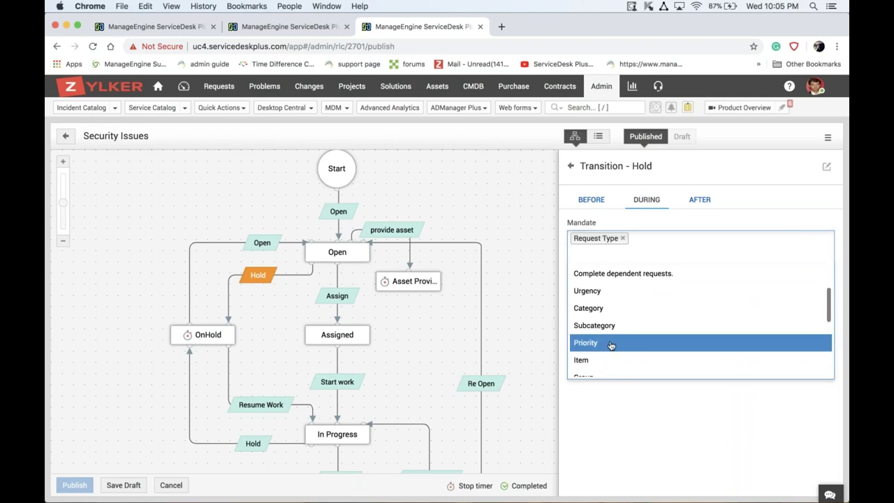
left_click(608, 343)
left_click(625, 413)
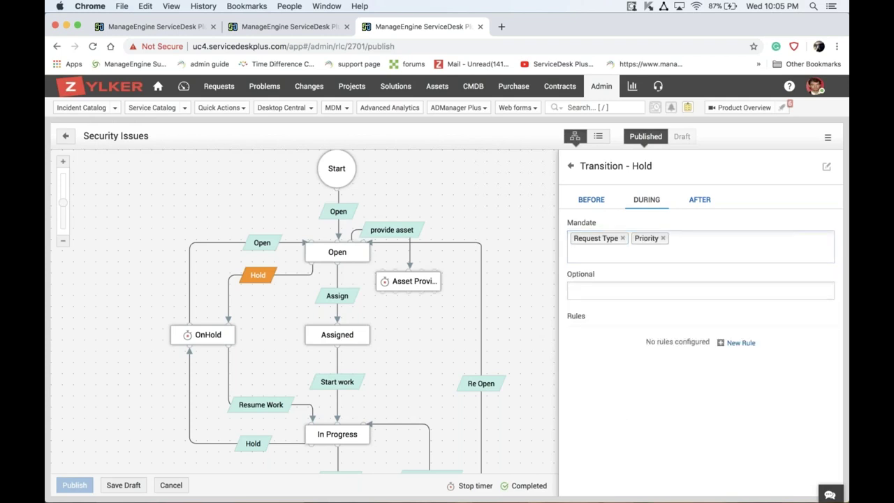
mouse_move(307, 271)
left_click(639, 290)
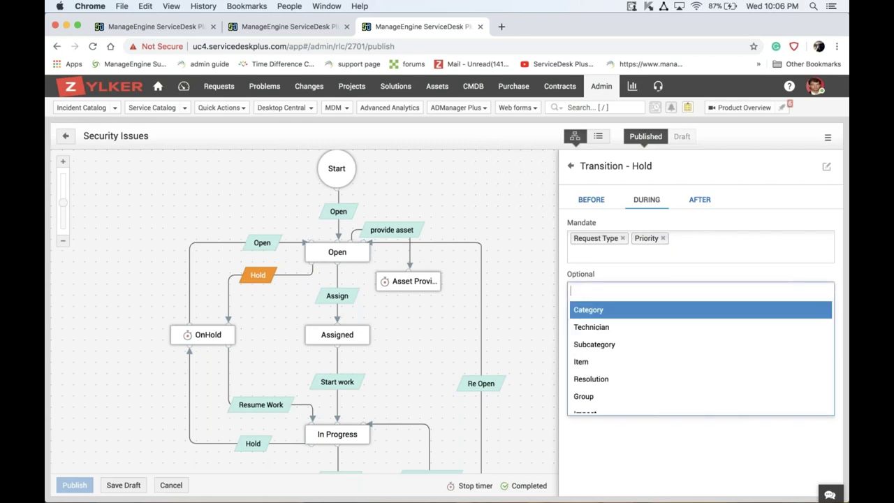
left_click(694, 266)
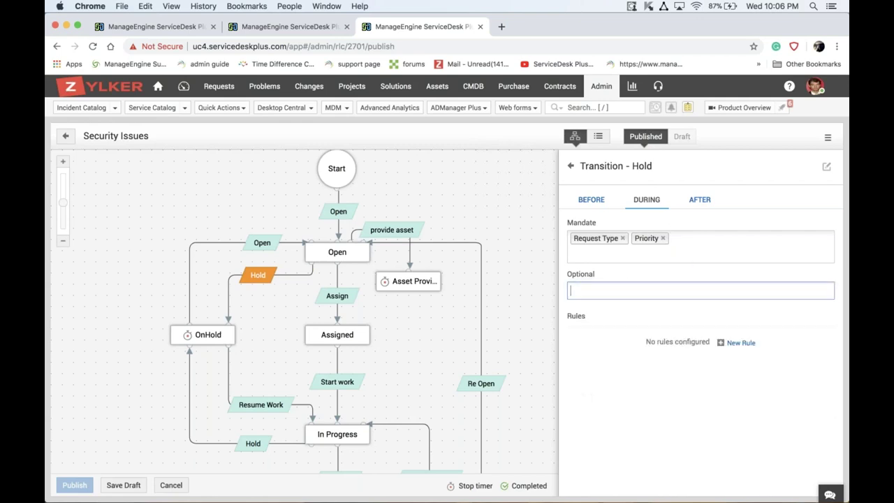
- Start a new rule named "Trigger alert" for during the Hold transition, with Execute Script as its action
left_click(740, 342)
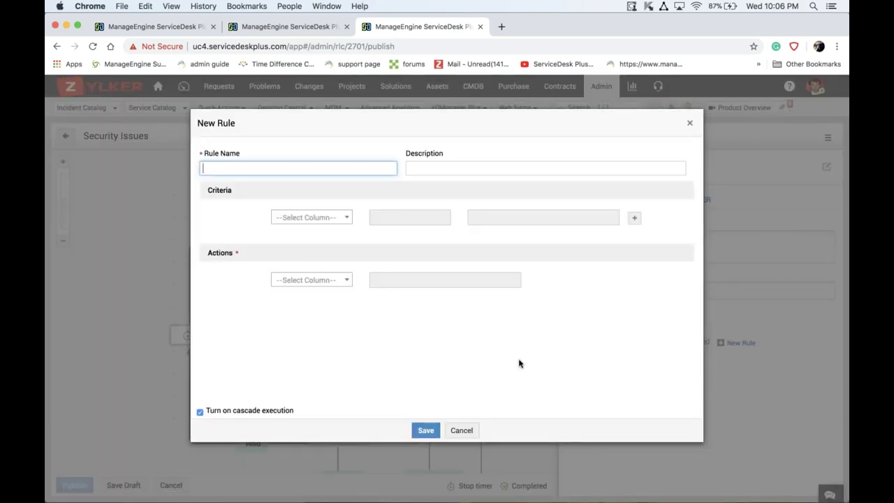
type("Trigger aler")
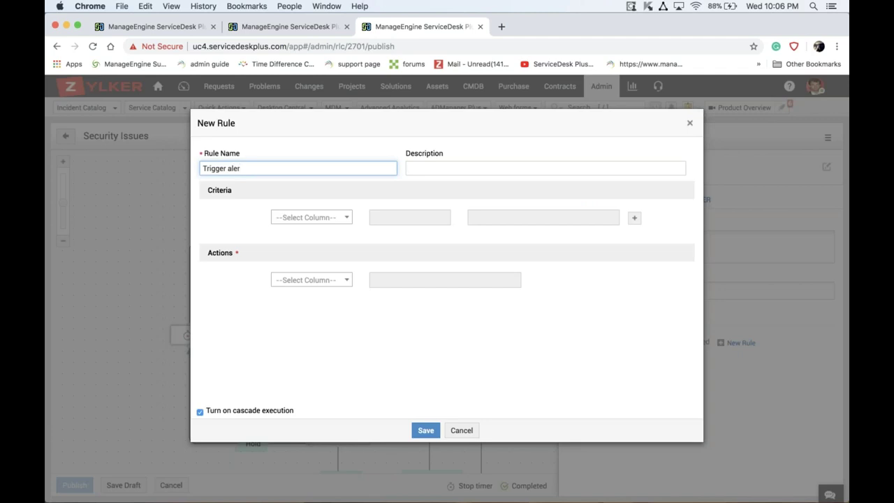
type("t")
left_click(335, 280)
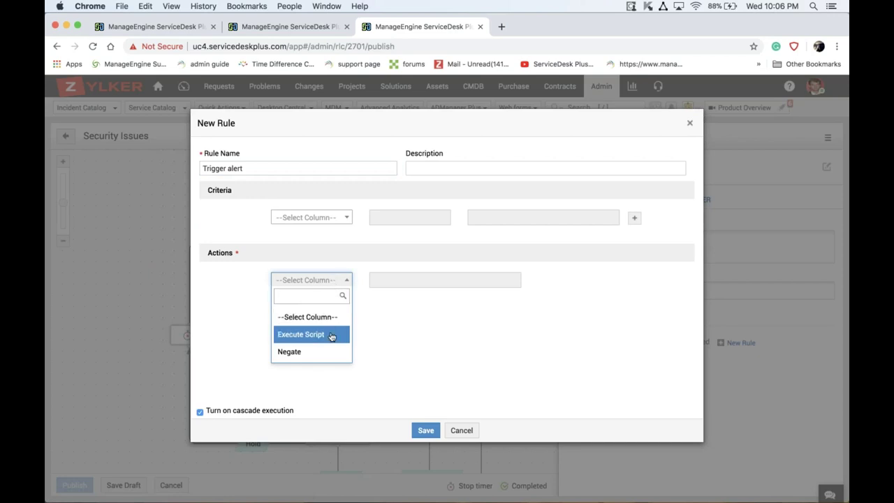
left_click(315, 336)
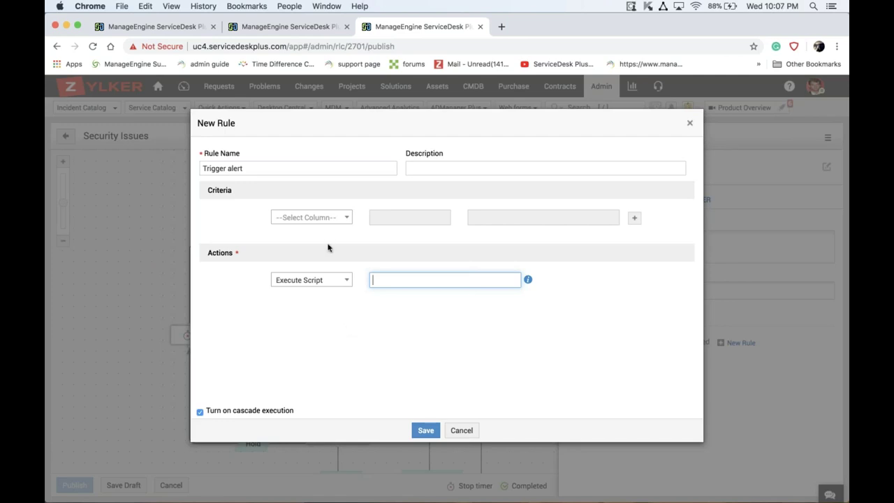
- Rename the new rule as "VIP user" and change its action to Negate
left_click_drag(269, 168, 200, 165)
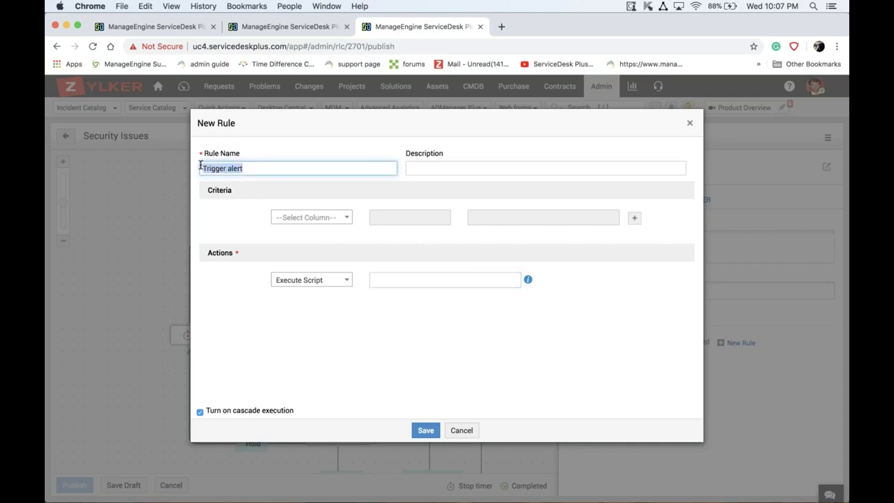
type("VIP user")
left_click(201, 167)
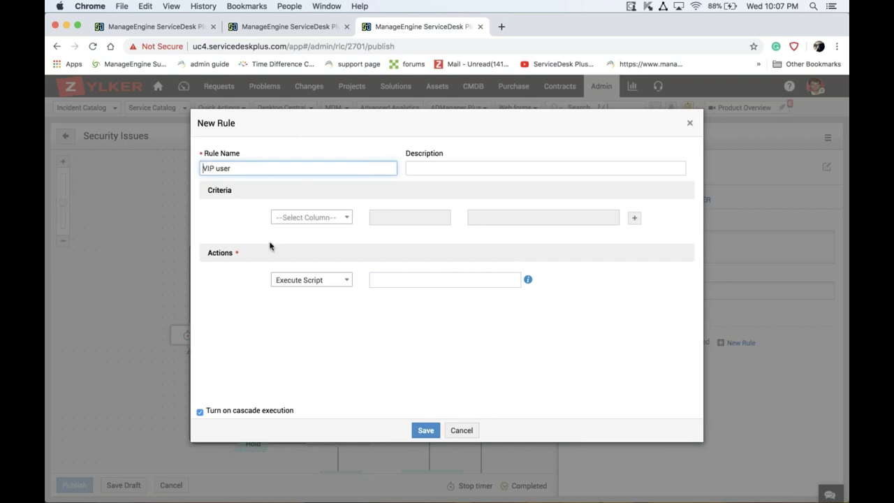
left_click(311, 279)
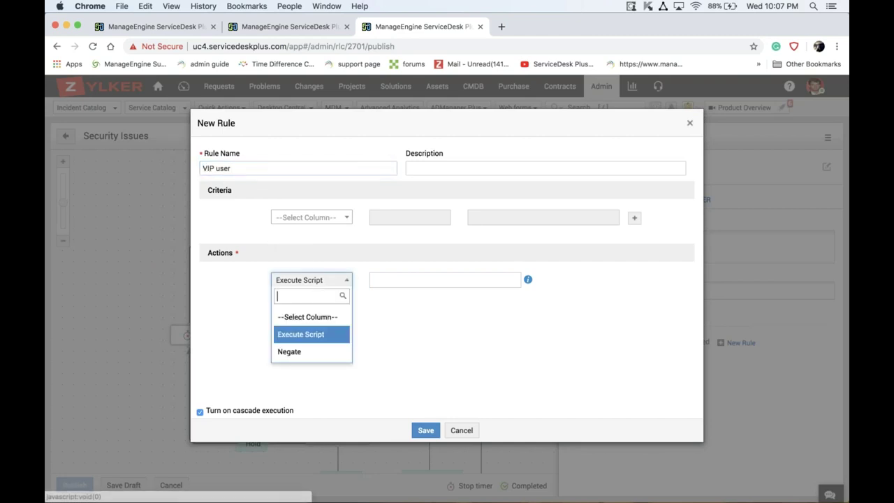
left_click(314, 349)
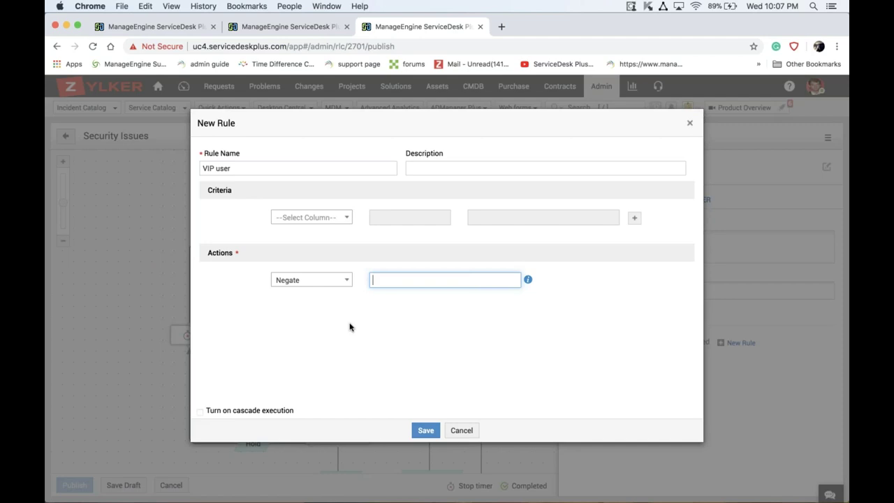
- Give the rule the criterion VIP User is True and the negate message "IT is your boss.. better proceed", and close it without saving
left_click(331, 217)
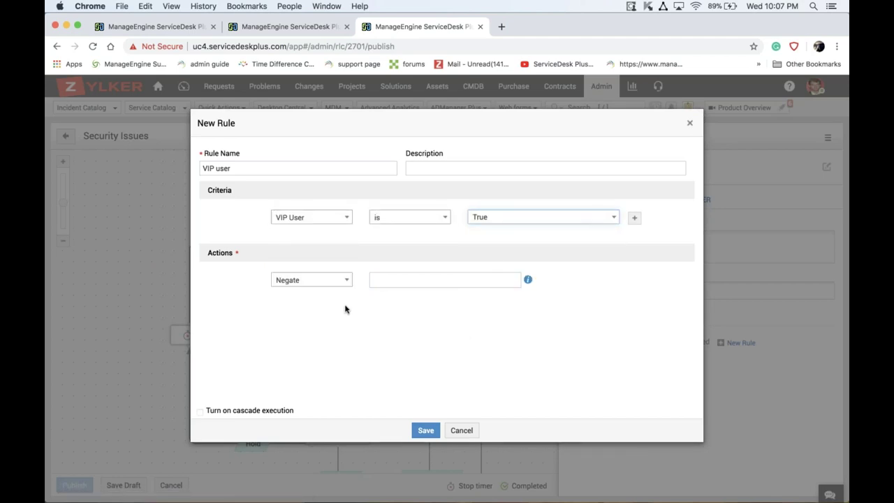
left_click(377, 281)
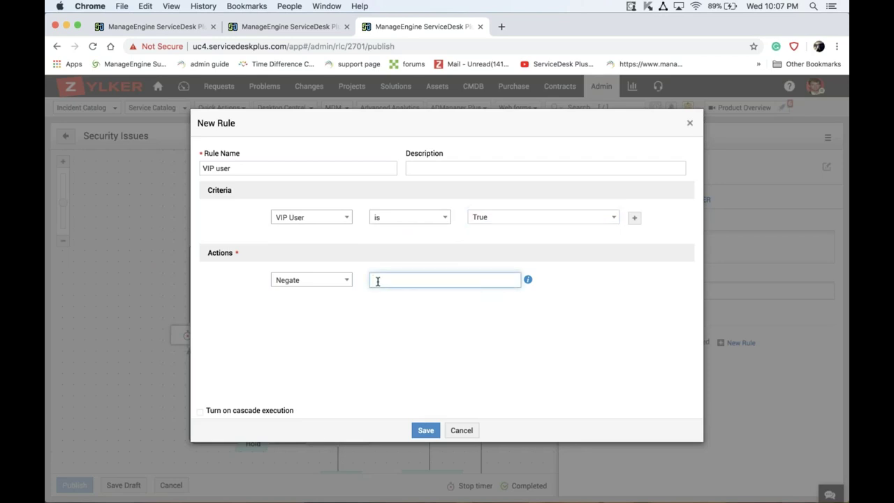
type("IT is your boss.. better proceed")
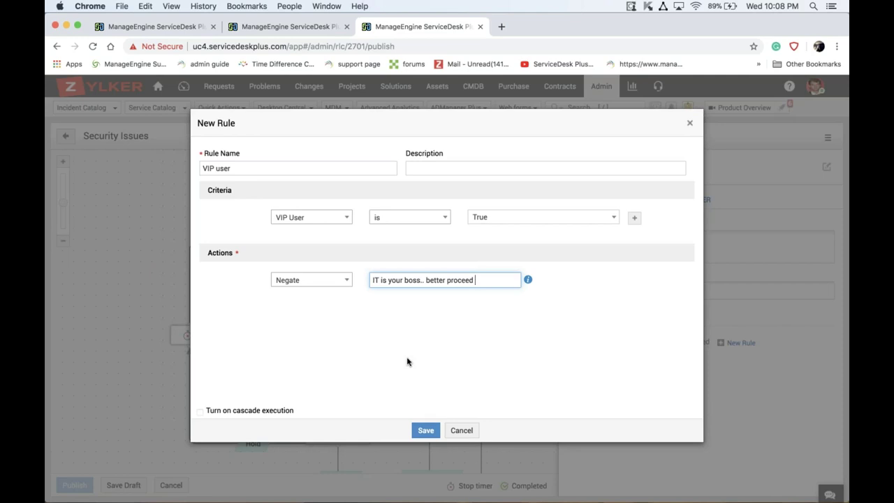
left_click(689, 123)
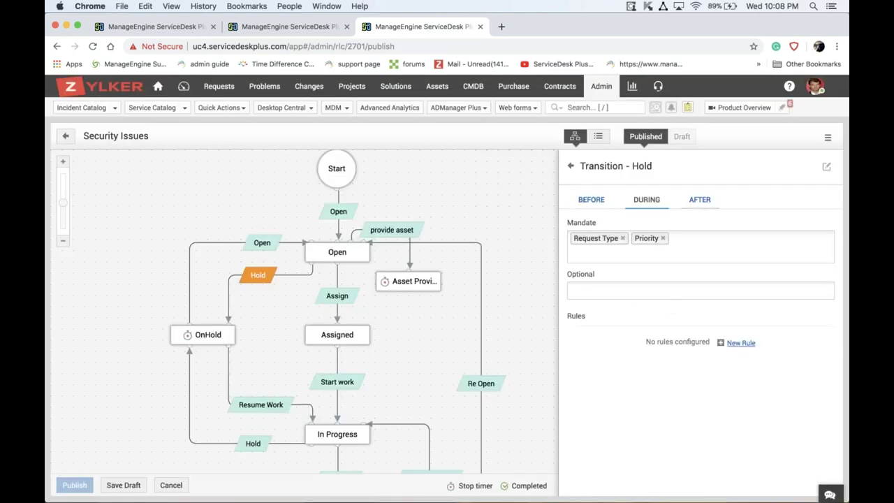
- Start a new rule for after the Hold transition with Execute Script as its action
left_click(699, 201)
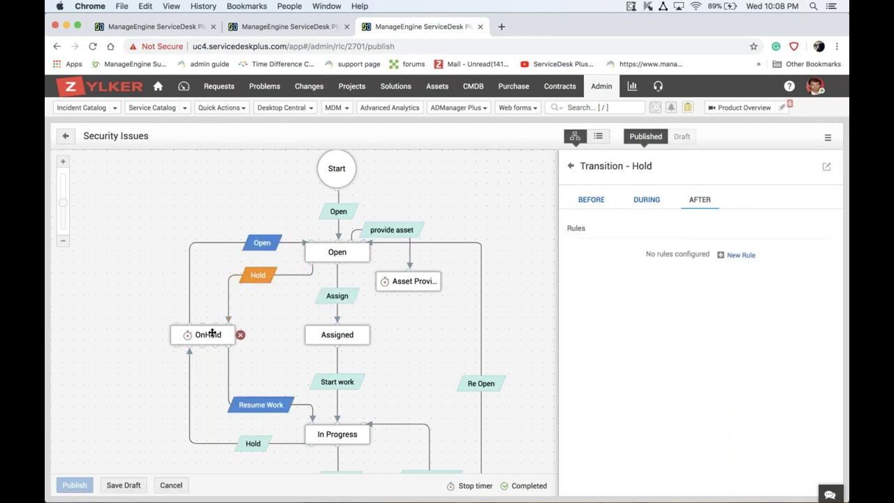
left_click(740, 255)
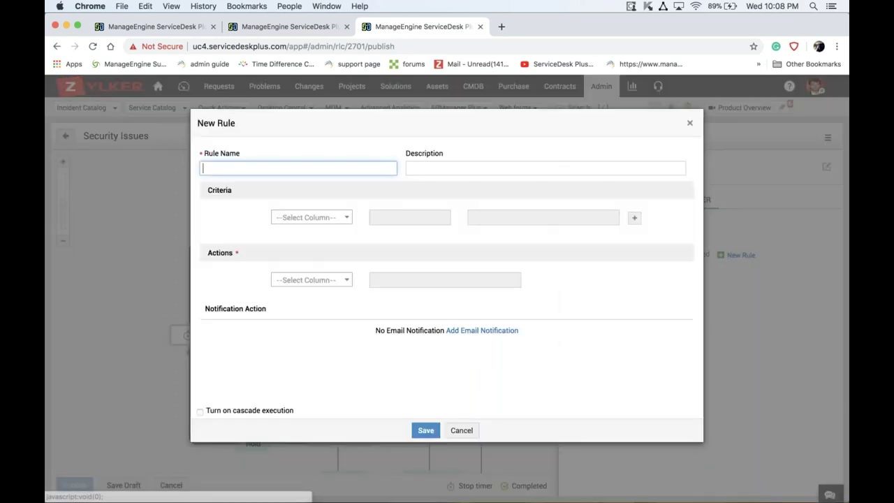
left_click(312, 279)
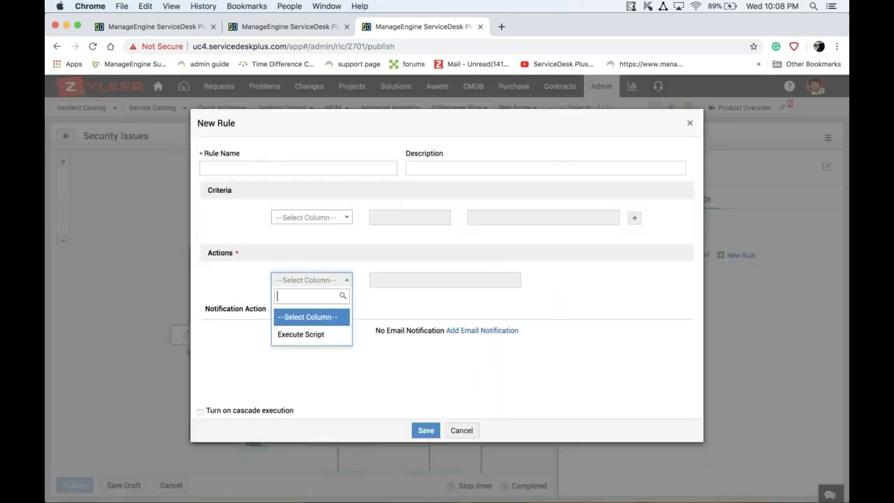
left_click(309, 334)
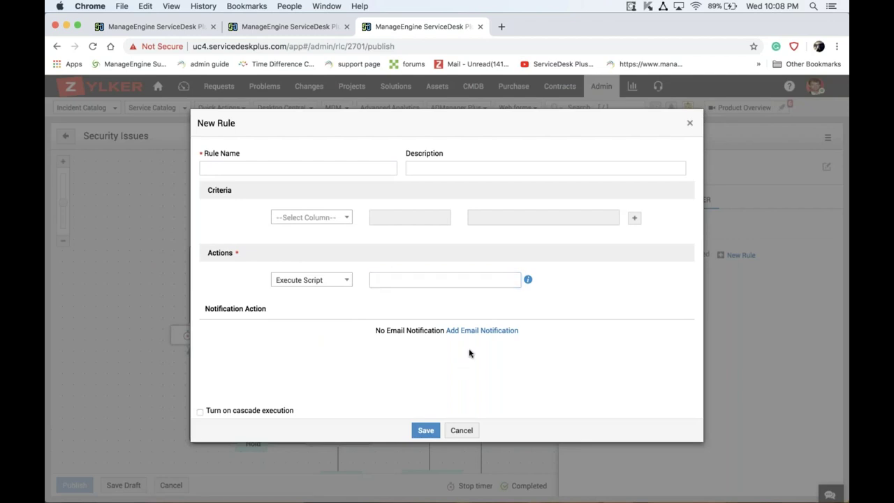
- Examine the available recipients for an email notification on the after-Hold rule, and close the notification template and rule without saving
left_click(485, 332)
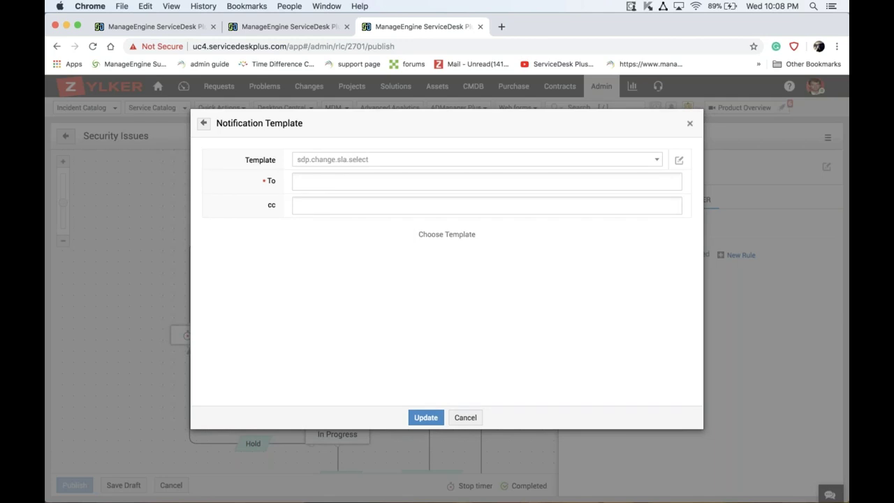
left_click(498, 181)
scroll(469, 272, "down", 1)
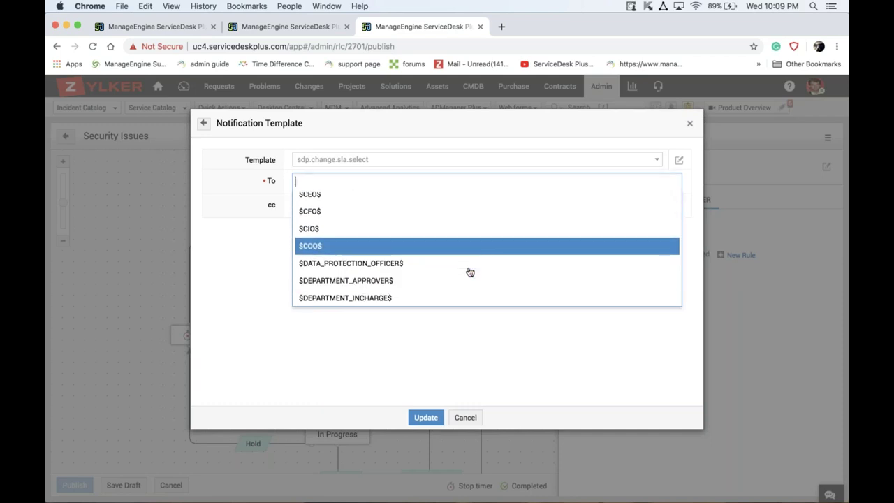
scroll(469, 271, "down", 1)
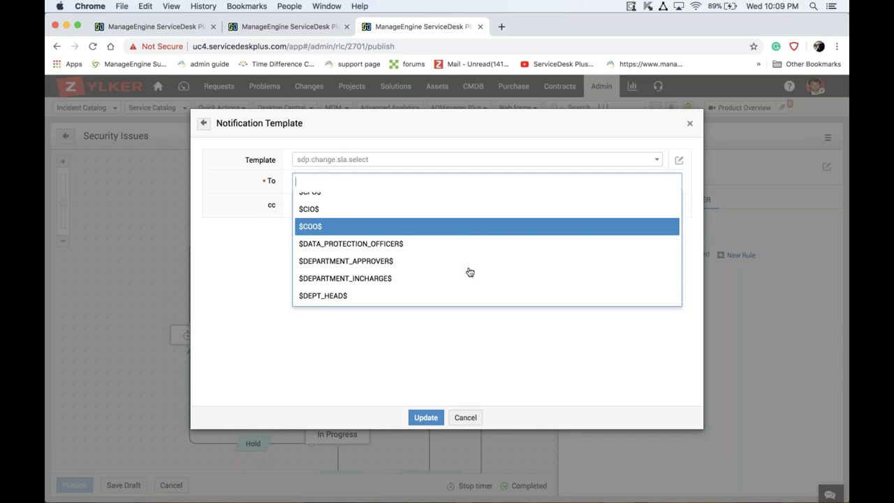
scroll(470, 272, "down", 3)
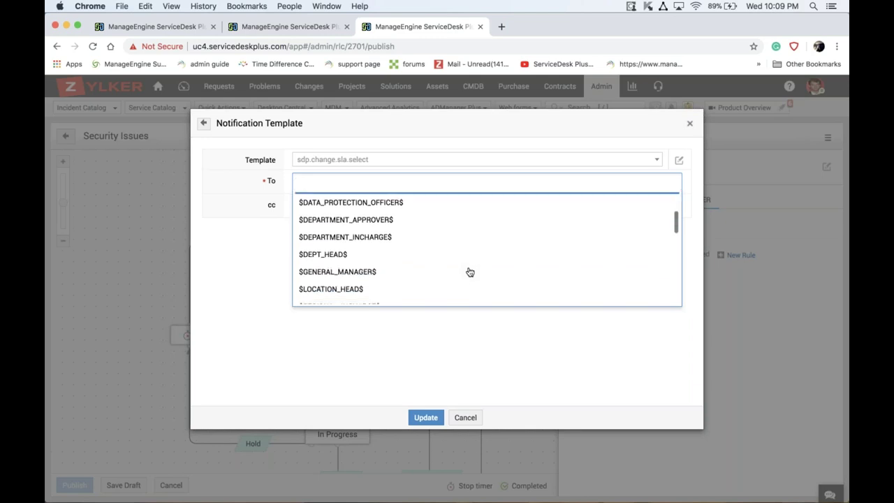
scroll(487, 244, "down", 5)
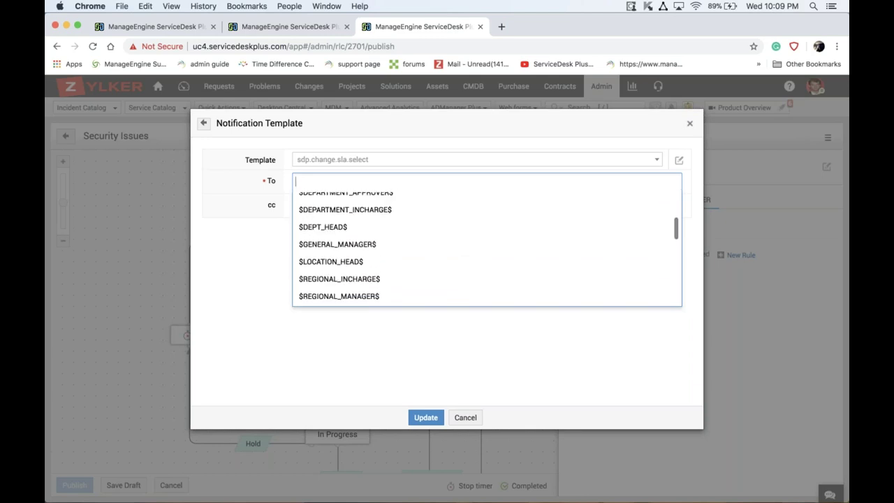
scroll(487, 244, "down", 5)
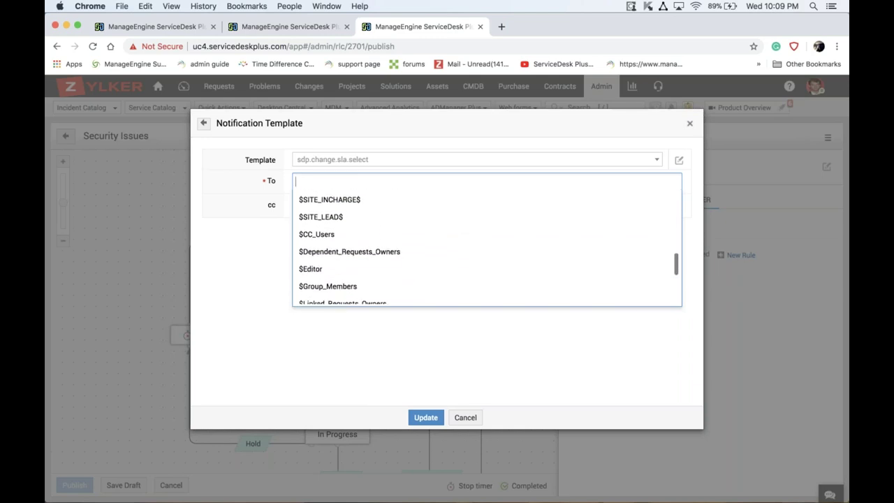
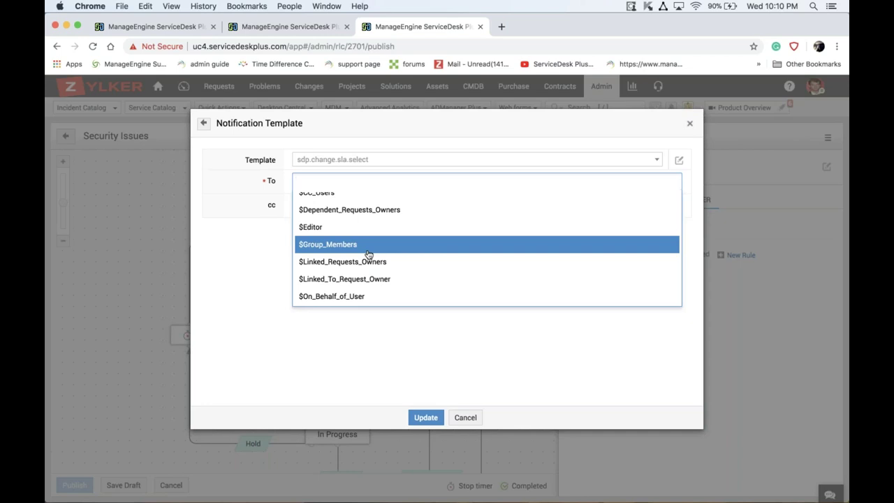
scroll(368, 253, "down", 3)
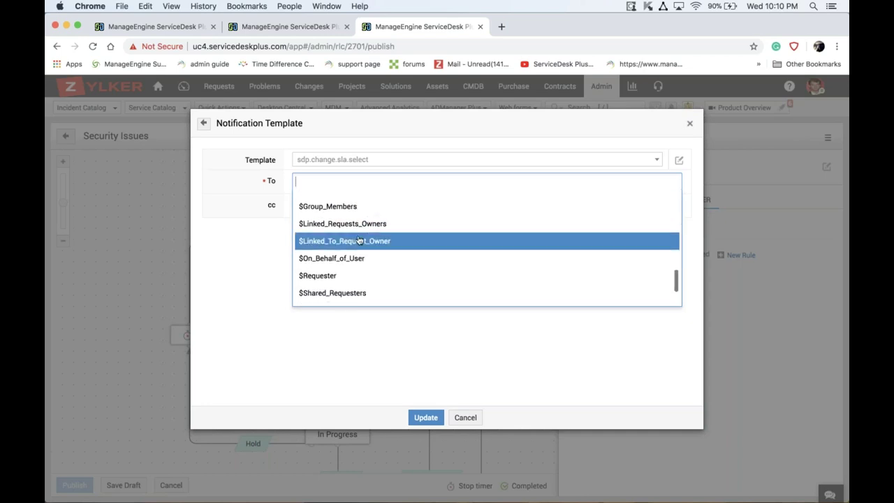
key("Down")
scroll(402, 282, "down", 2)
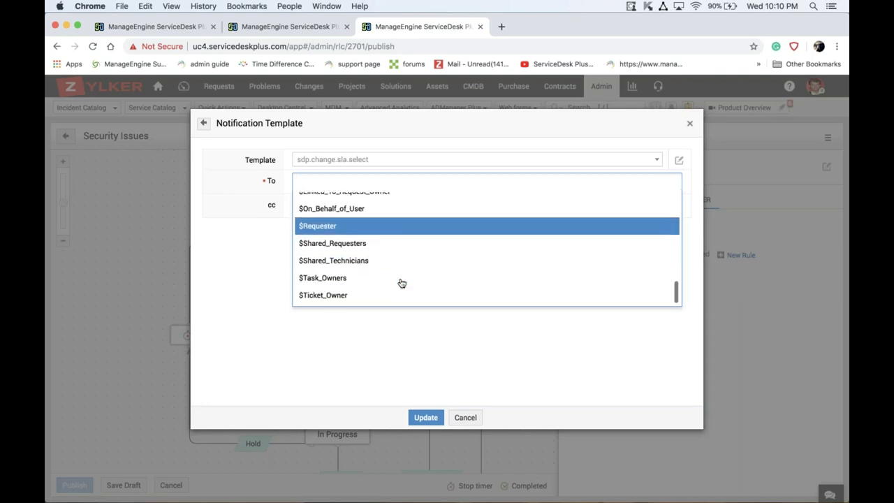
left_click(375, 352)
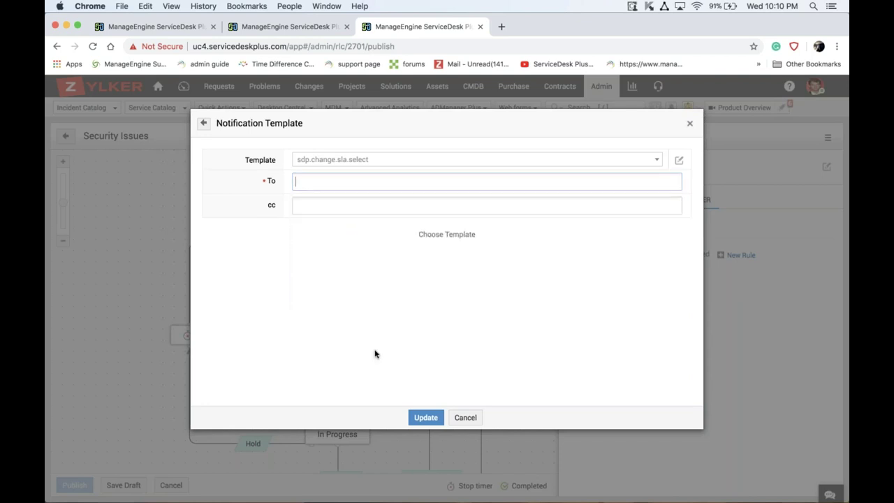
left_click(689, 122)
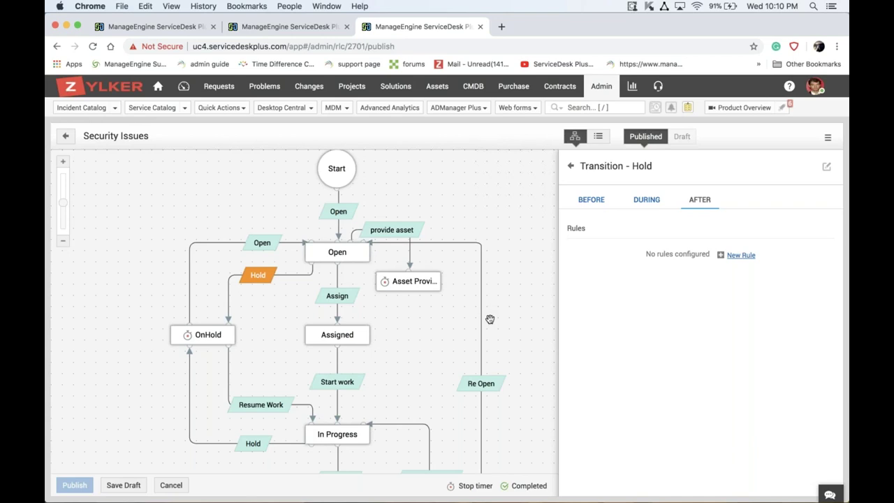
- Close the Security Issues life cycle page and review the ezedoc request's details, conversations and requester information
left_click(480, 26)
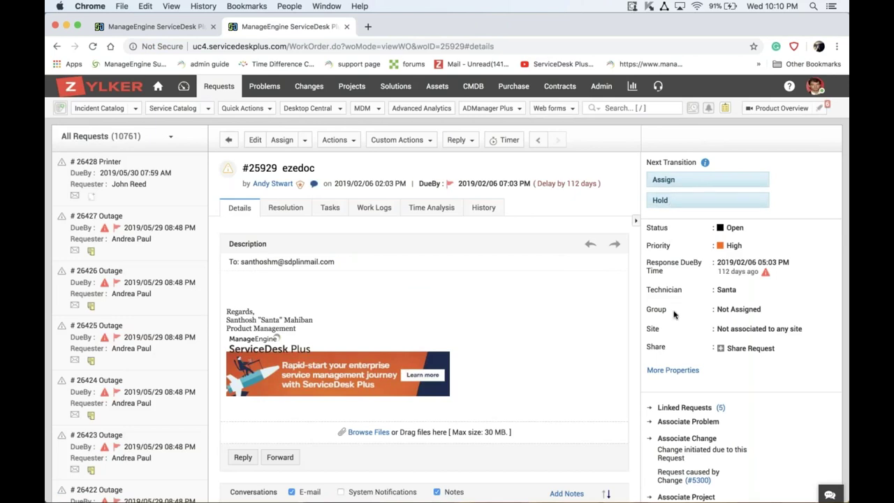
scroll(674, 311, "down", 3)
scroll(447, 288, "down", 8)
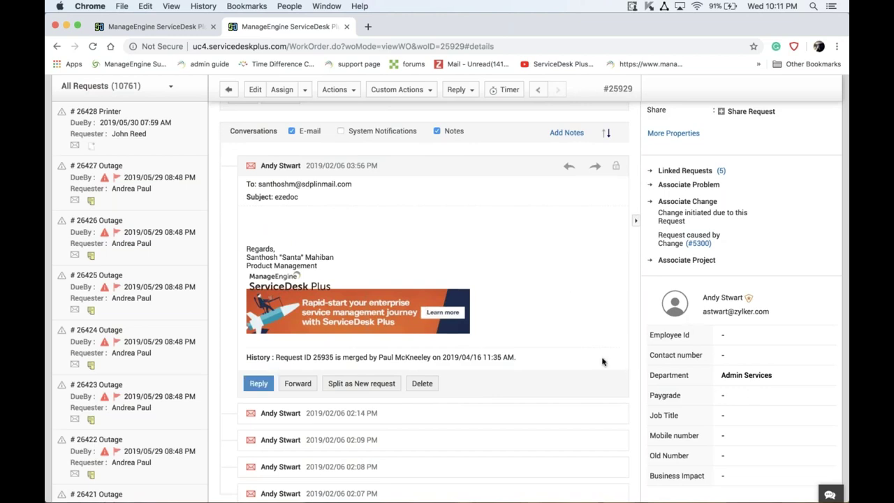
scroll(563, 291, "up", 3)
scroll(562, 291, "up", 5)
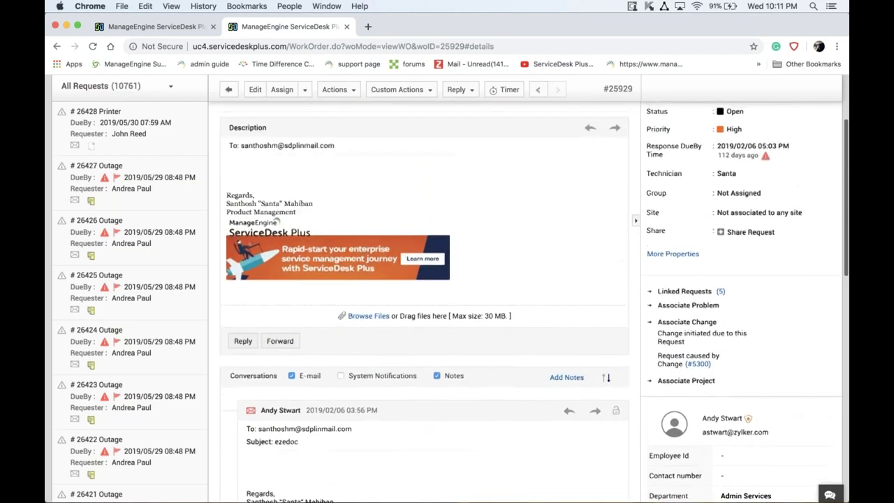
scroll(447, 288, "up", 2)
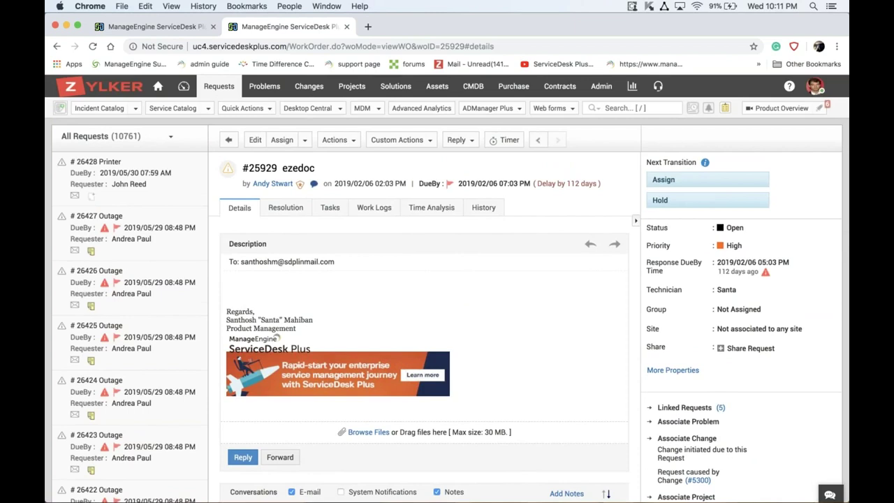
- Look up the open problems available for association with the ezedoc request, and close the list without associating any
mouse_move(691, 459)
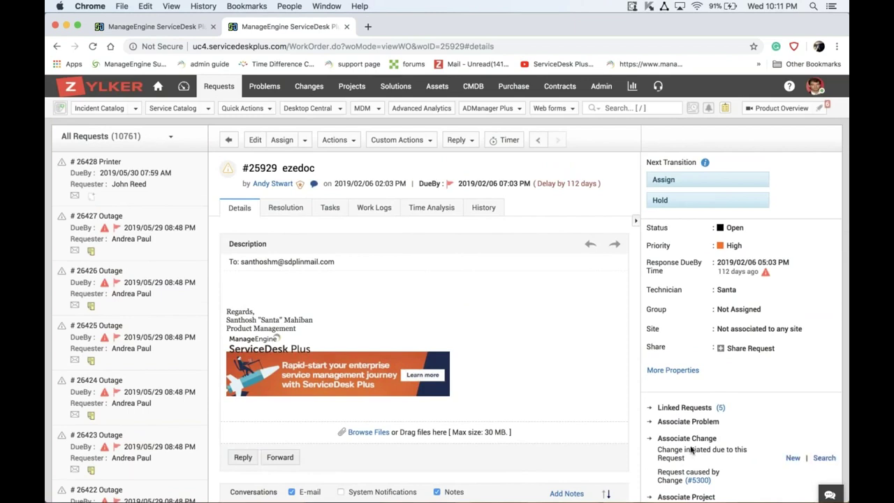
mouse_move(689, 426)
left_click(821, 423)
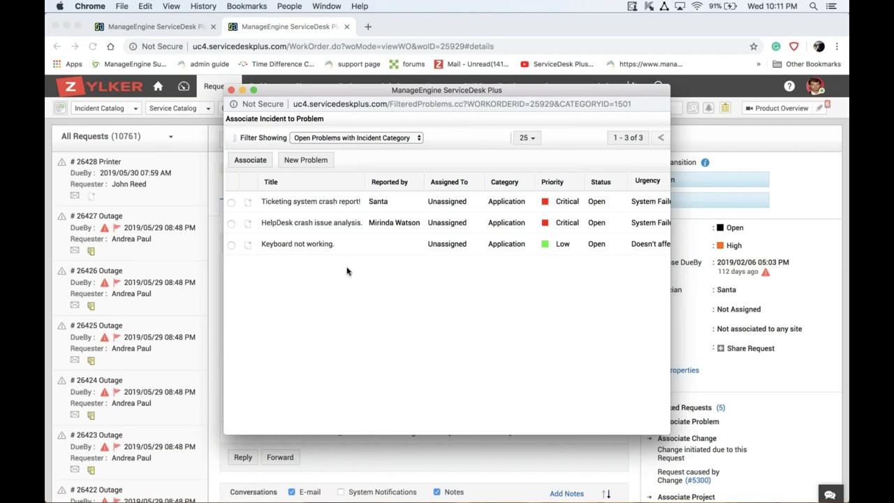
mouse_move(328, 245)
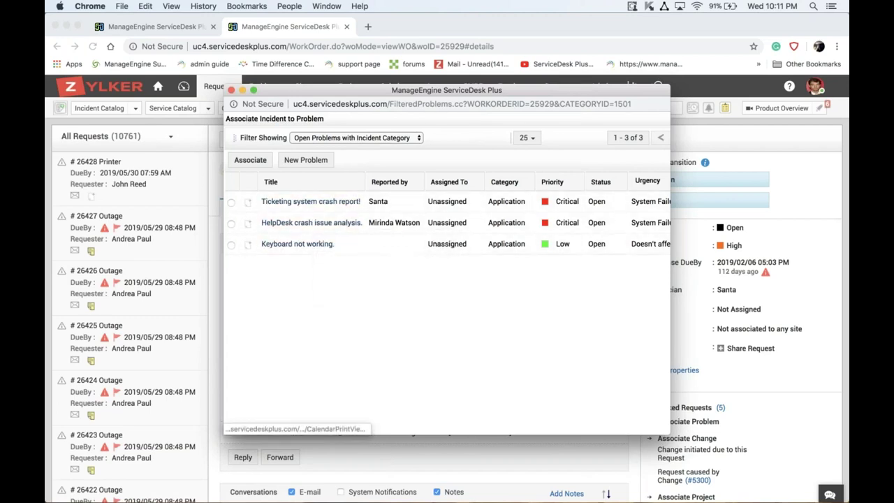
left_click(231, 90)
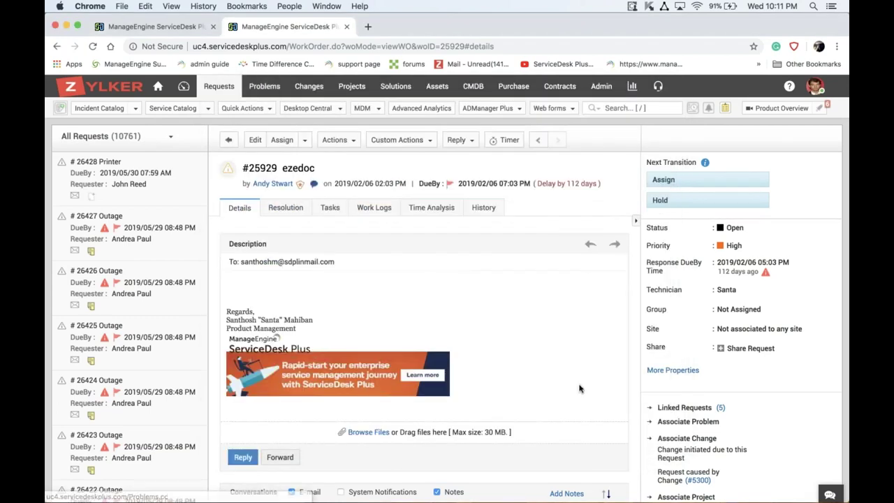
- Open a new problem form from the ezedoc request, examine its fields and description, and close it without saving
mouse_move(721, 424)
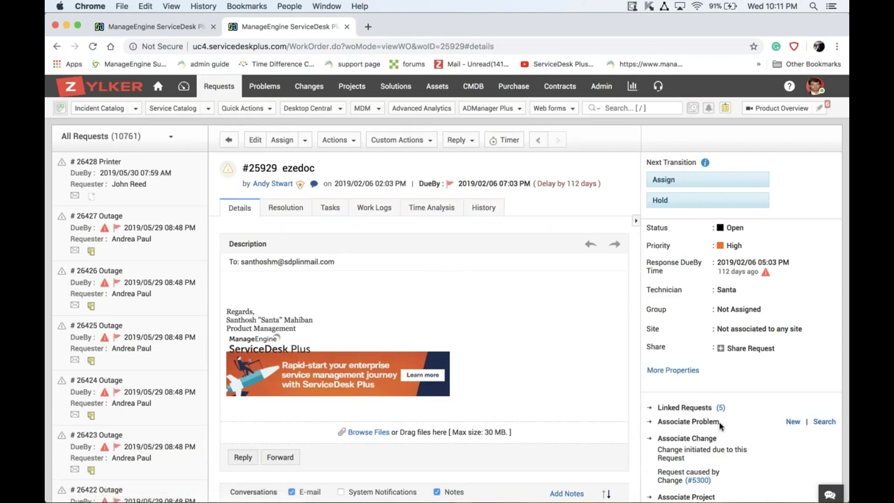
left_click(792, 421)
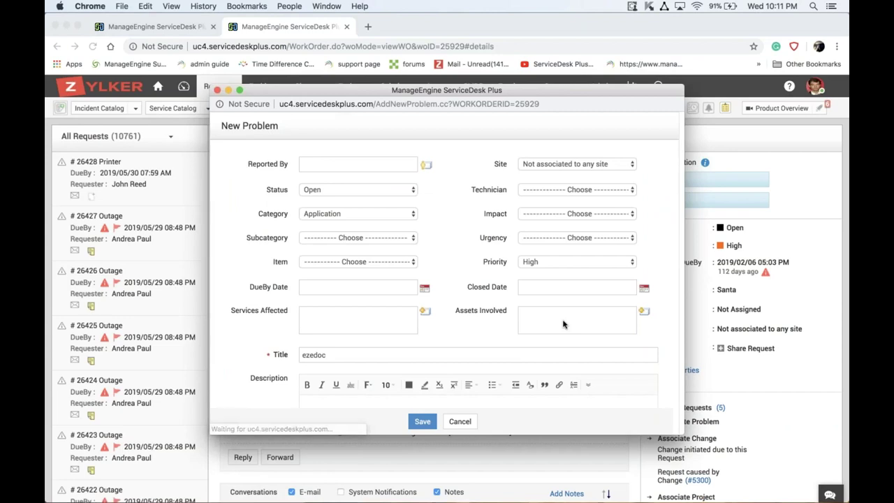
scroll(563, 323, "down", 3)
scroll(564, 323, "down", 2)
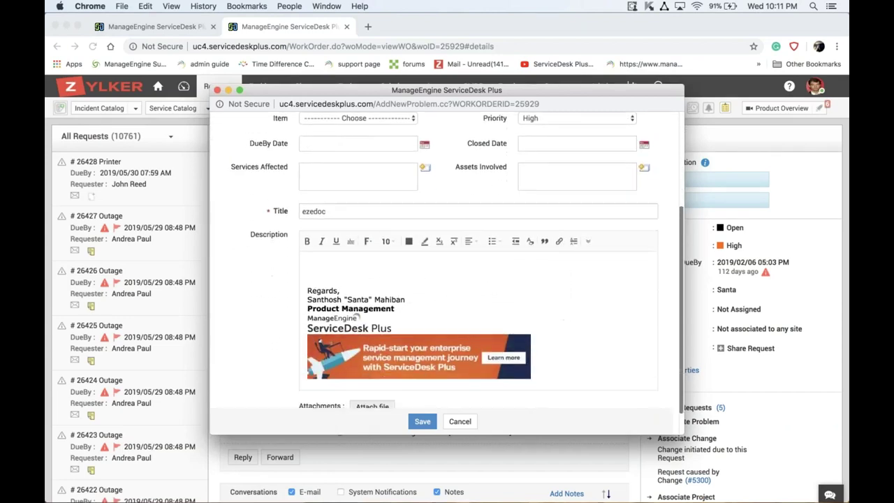
scroll(563, 323, "up", 4)
scroll(457, 273, "up", 1)
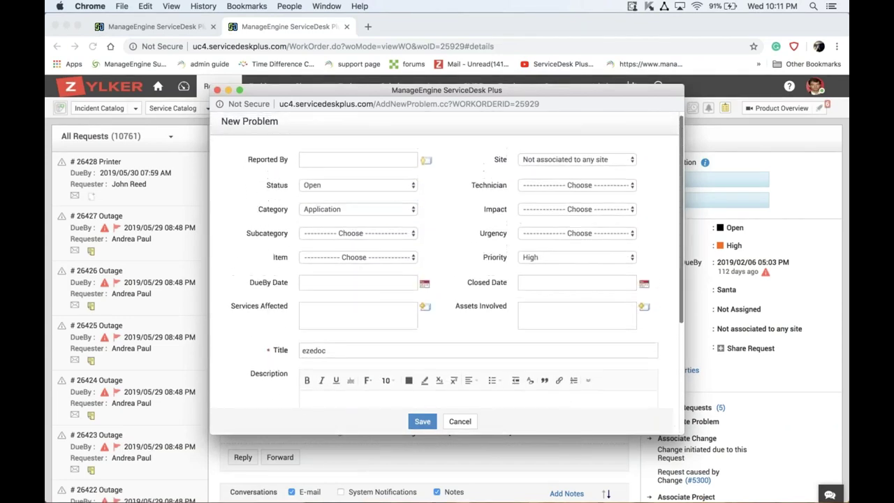
scroll(562, 319, "up", 1)
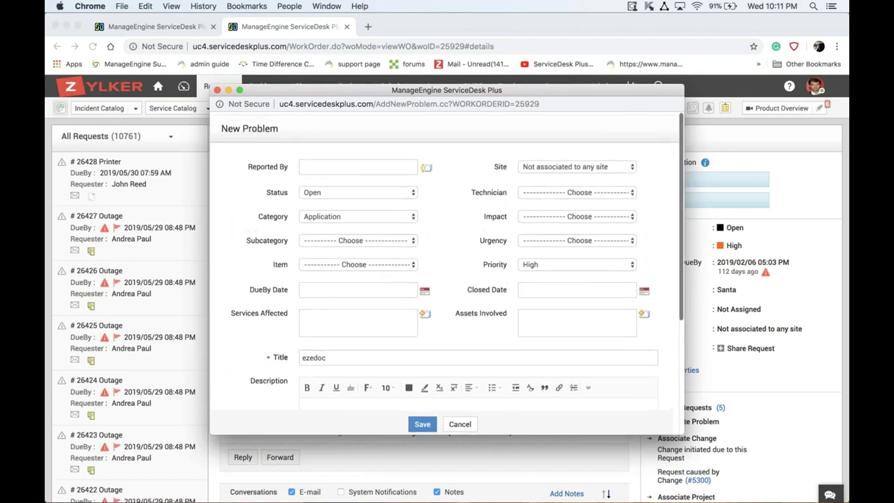
left_click(217, 90)
- Associate the ezedoc request with the existing problem "Ticketing system crash report!"
mouse_move(758, 425)
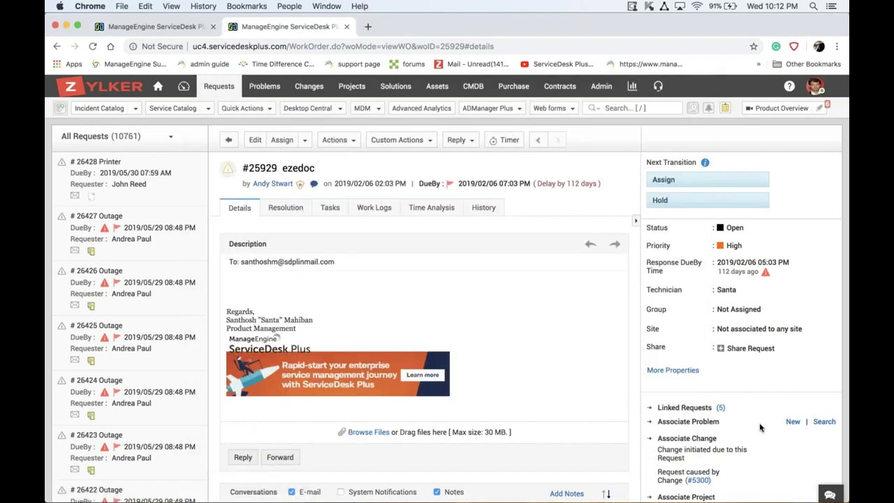
left_click(818, 421)
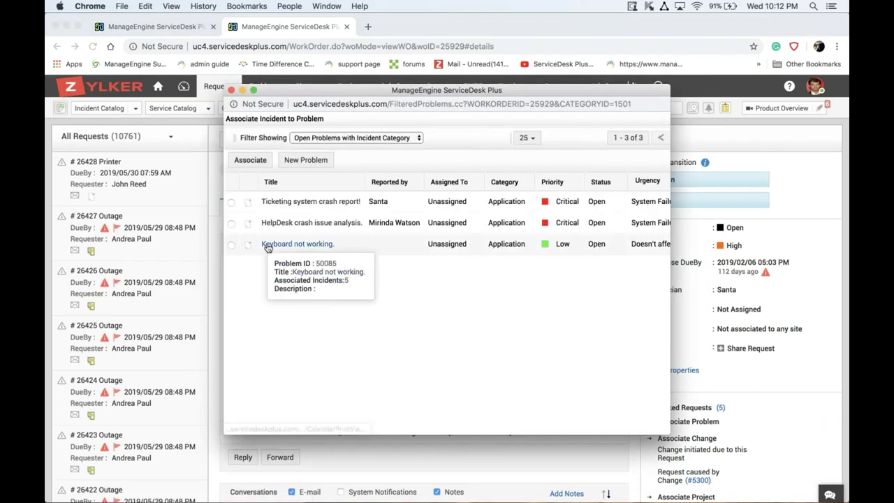
left_click(231, 201)
left_click(257, 164)
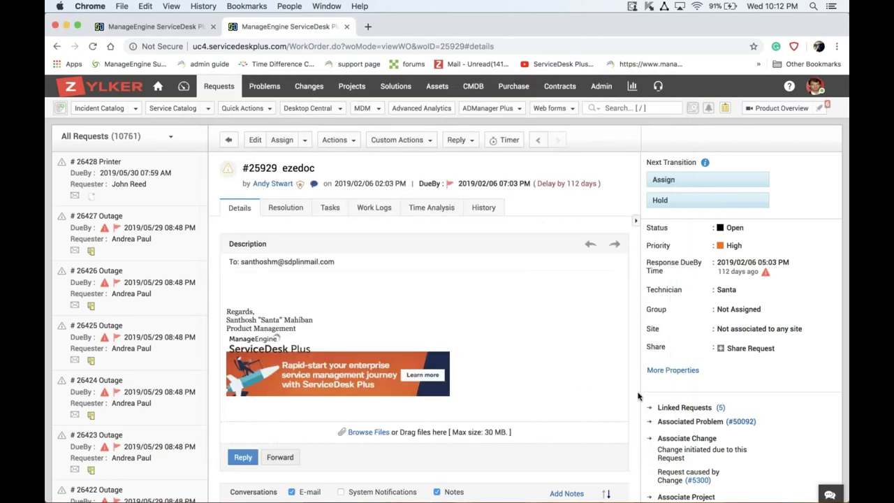
- Open the associated problem, put its problem details into edit mode, and select Email among the services affected
left_click(741, 422)
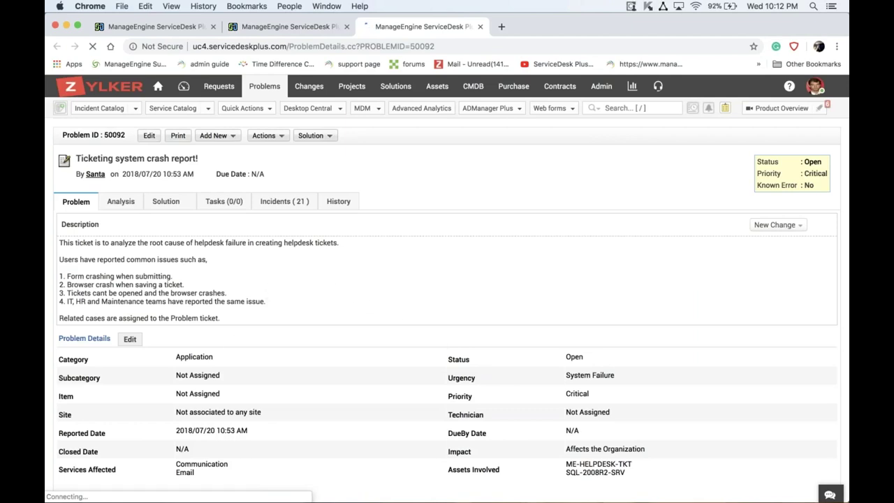
scroll(338, 342, "down", 3)
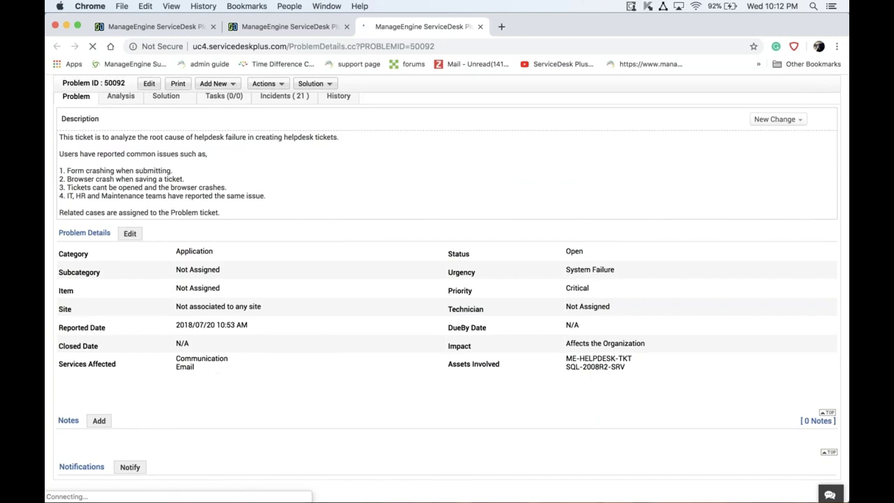
left_click(130, 233)
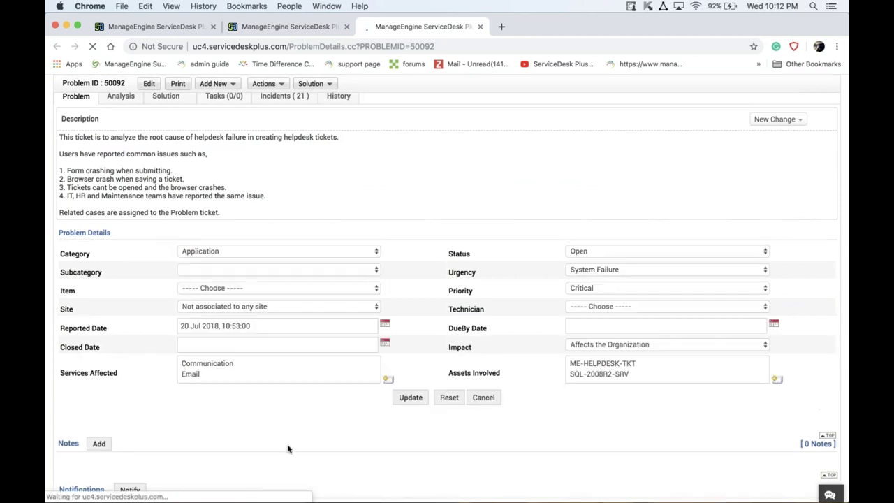
left_click(266, 375)
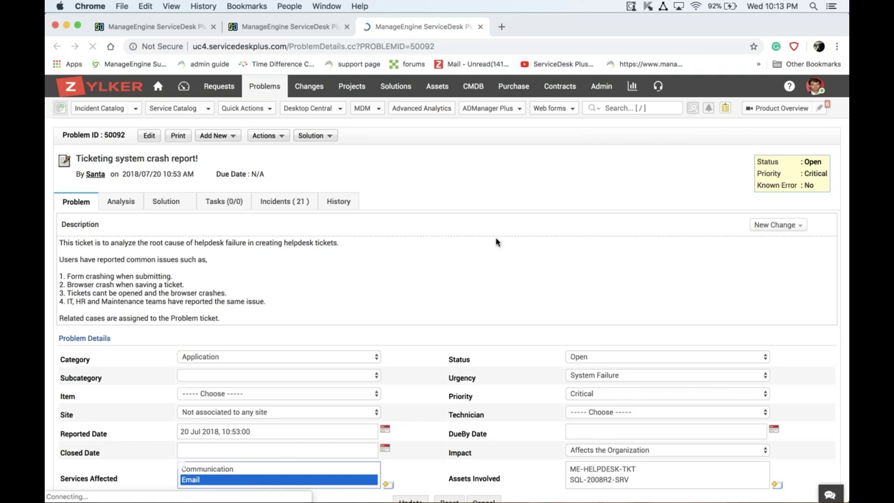
- Open the CMDB business views in a new tab and open the full relationship map of the Email view
right_click(473, 91)
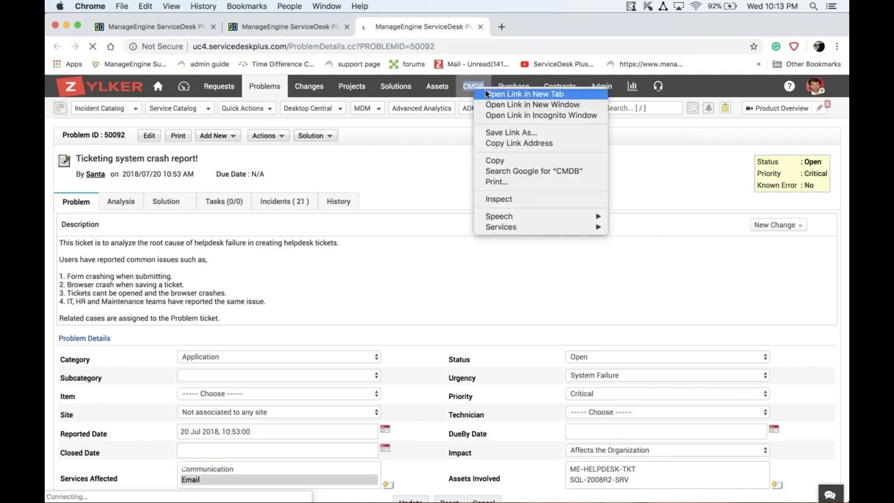
left_click(490, 92)
left_click(521, 26)
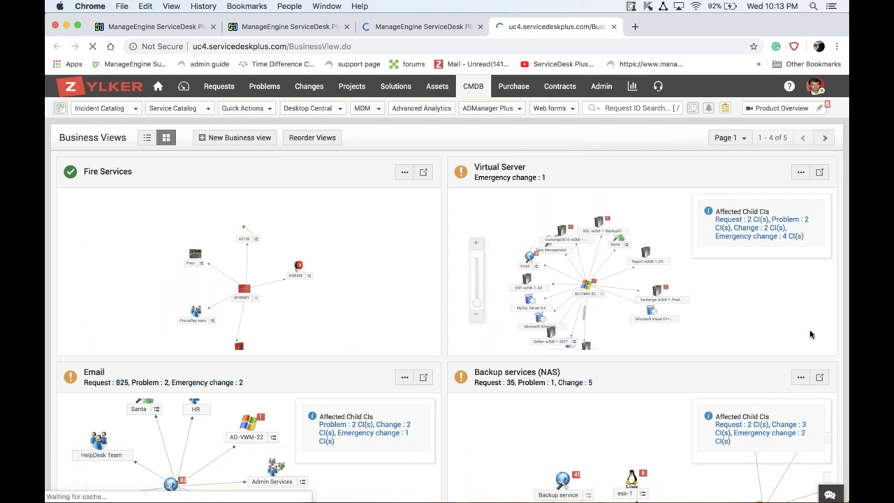
scroll(846, 323, "down", 2)
scroll(147, 439, "down", 5)
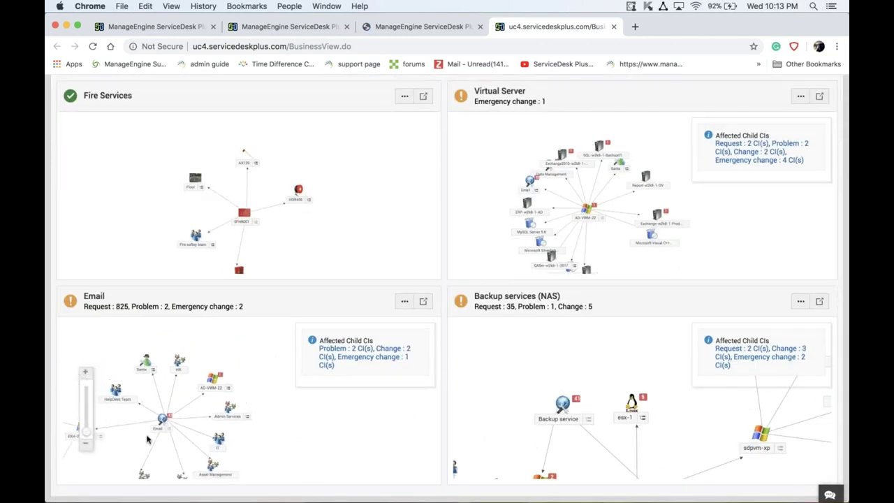
left_click(424, 302)
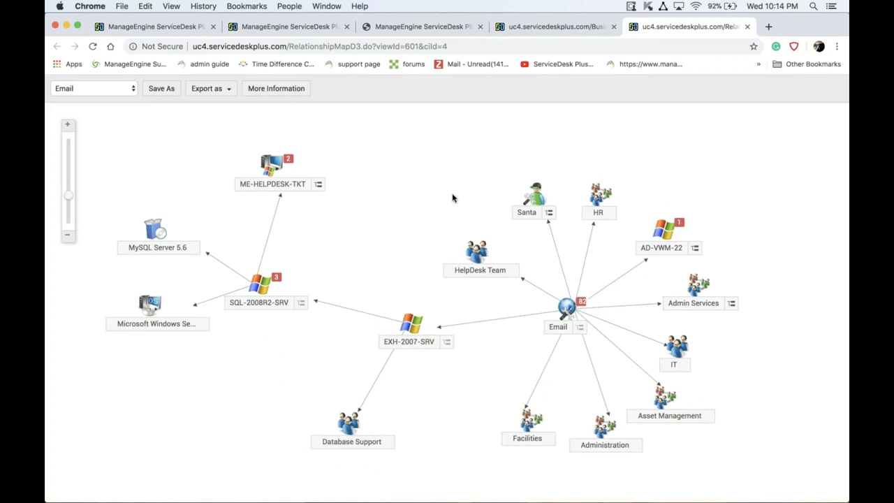
- View the pending problems linked to the SQL-2008R2-SRV server in the Email relationship map and close its details
left_click(277, 280)
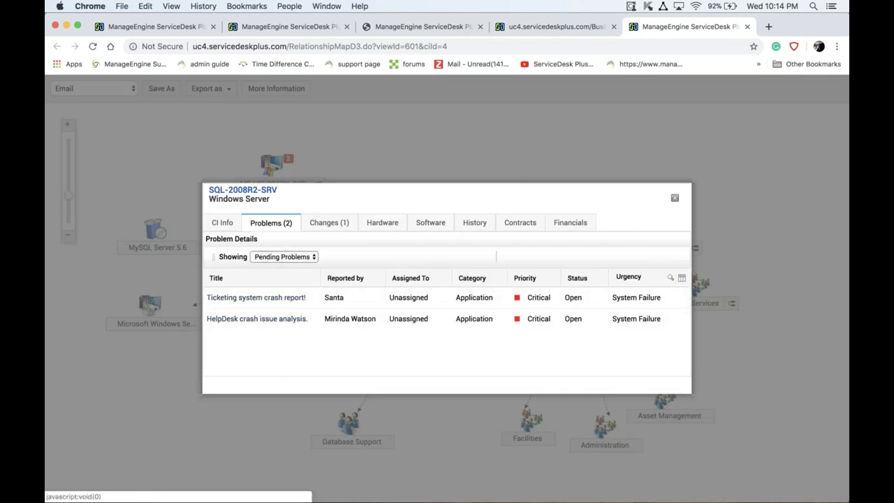
left_click(675, 198)
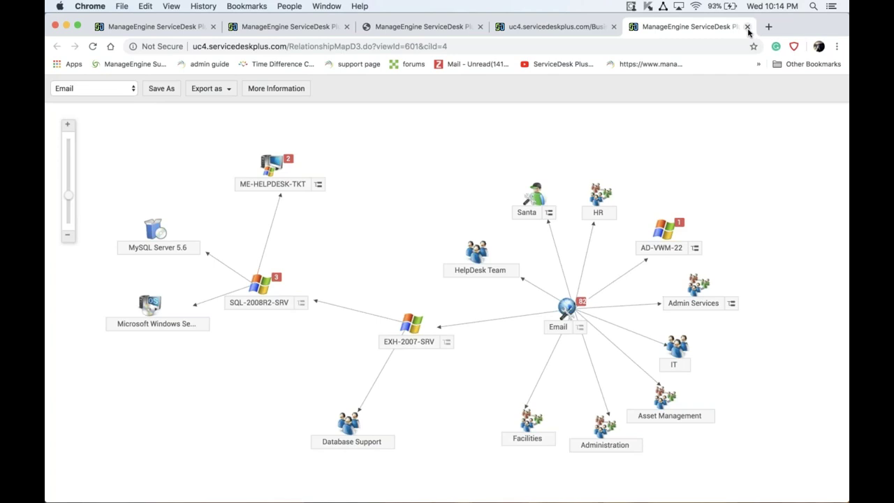
- Return to the "Ticketing system crash report!" problem and review its details, then its impact, root cause and symptoms analysis
mouse_move(673, 373)
left_click(278, 26)
left_click(422, 27)
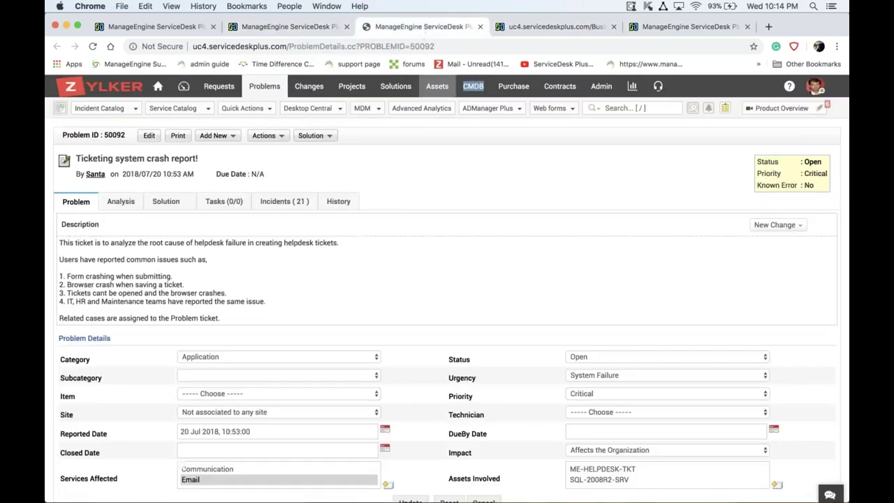
scroll(484, 203, "down", 4)
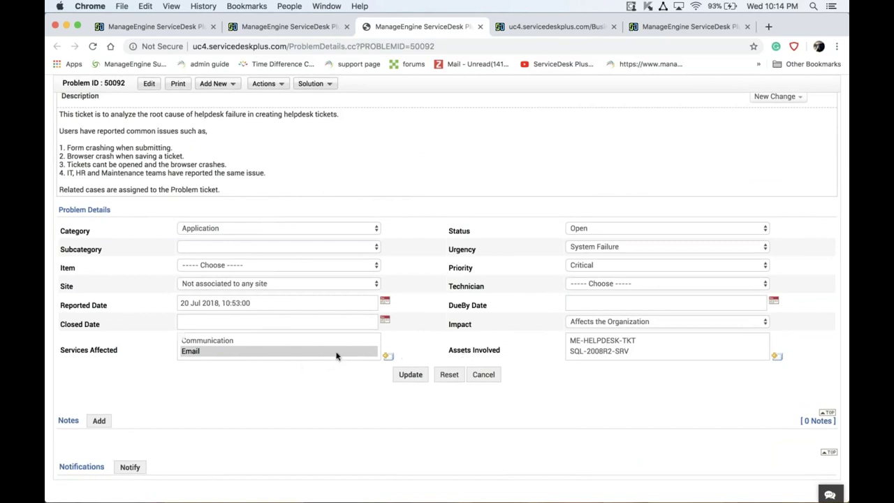
scroll(598, 401, "up", 5)
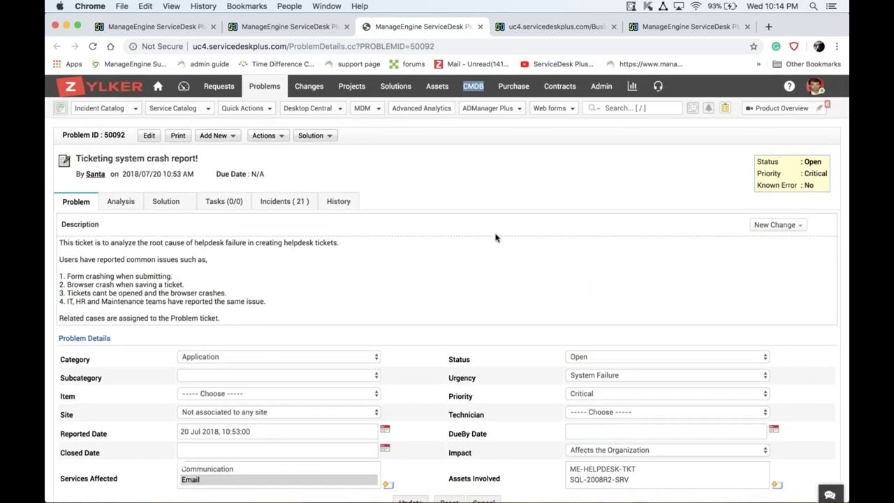
left_click(123, 202)
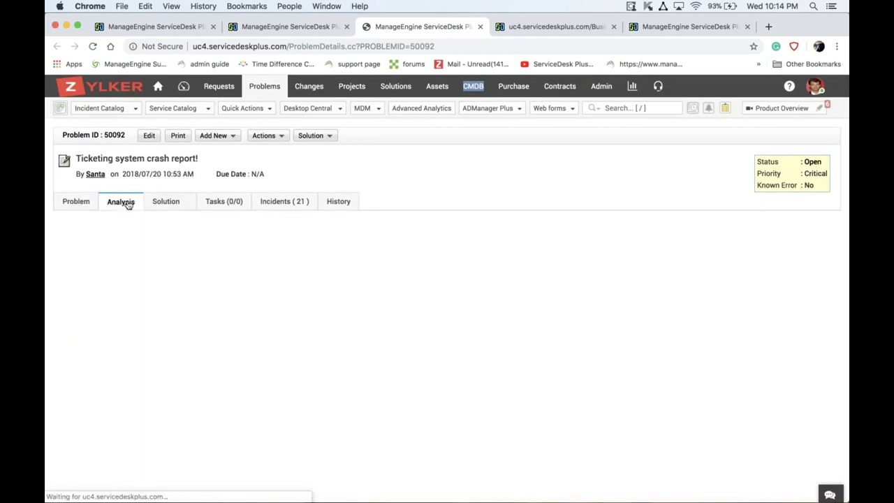
scroll(447, 287, "down", 2)
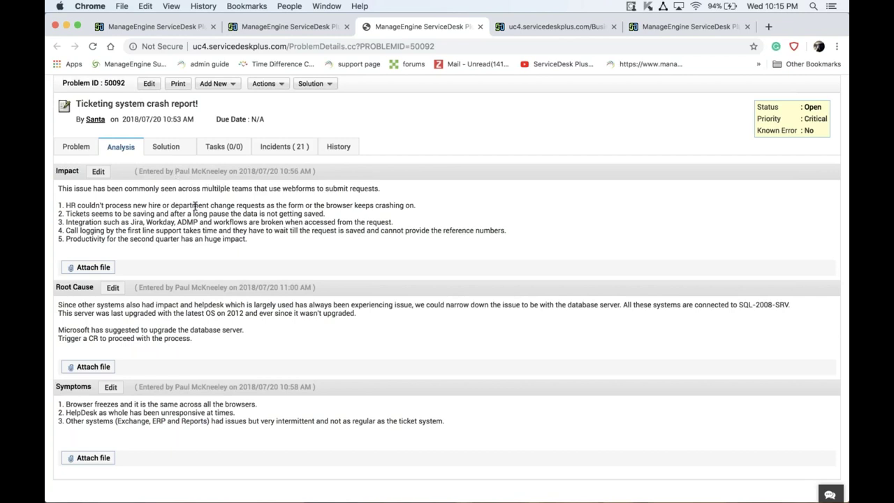
- Open a new task form for the problem, then go back to the analysis without saving a task
left_click(222, 148)
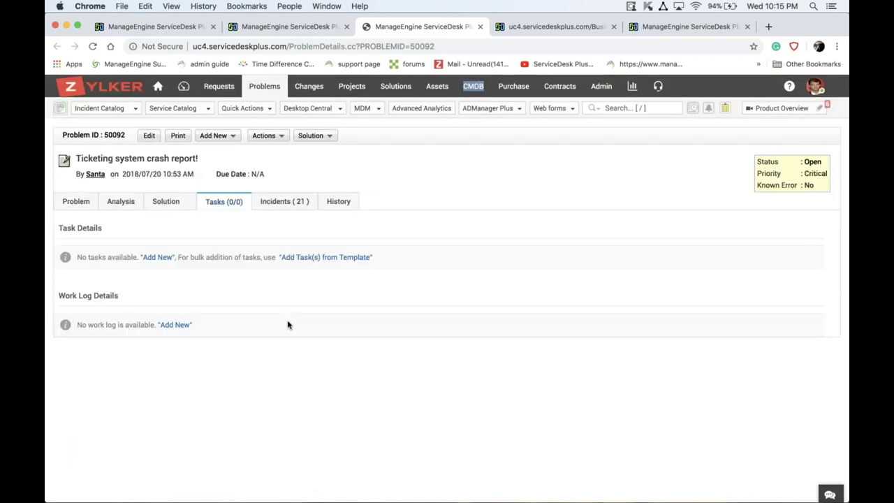
left_click(155, 260)
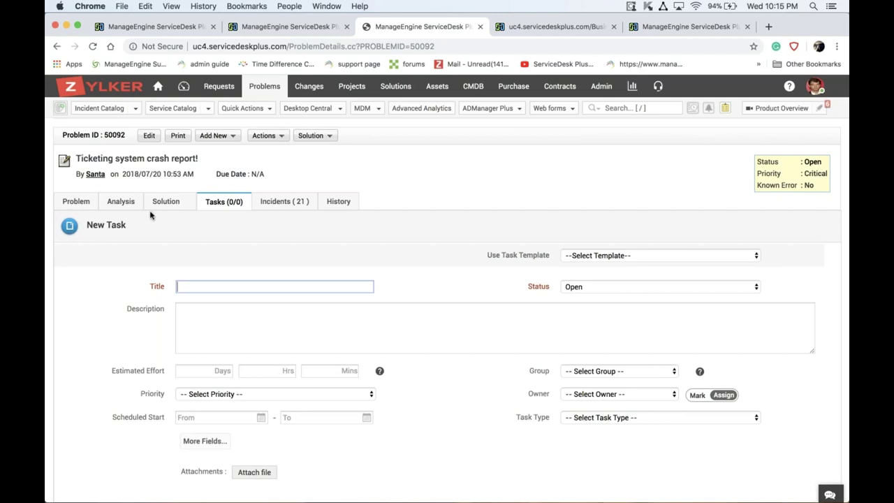
left_click(122, 207)
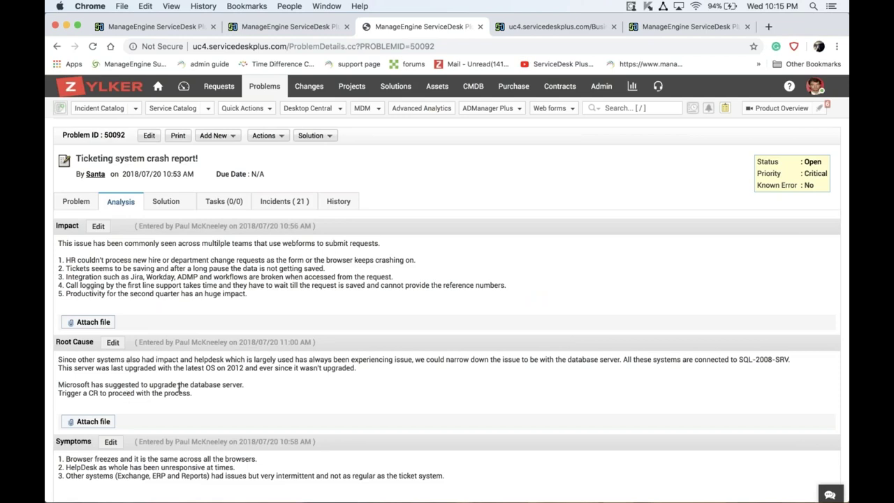
- Open the problem's workaround and solution section and view which items can be added to the problem
left_click(175, 208)
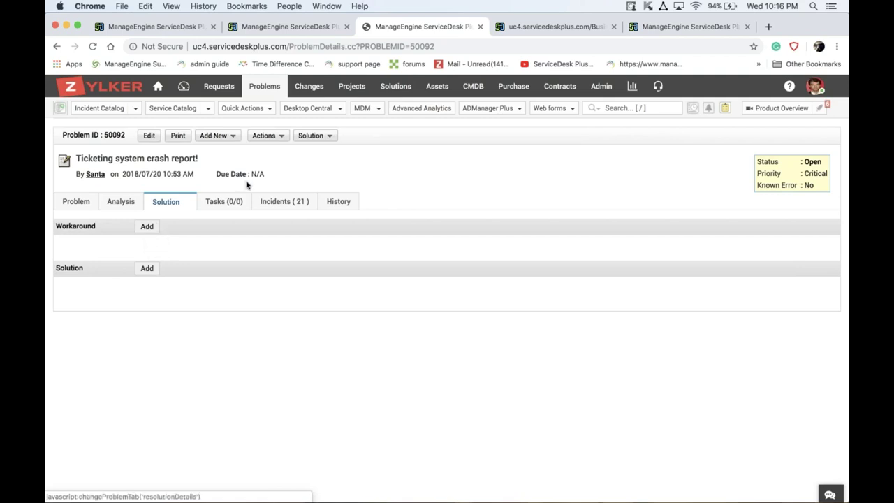
left_click(272, 137)
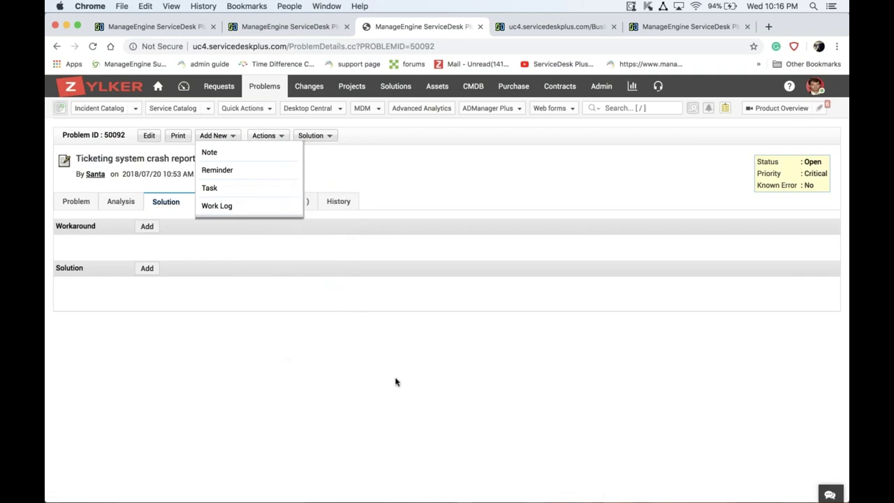
left_click(610, 282)
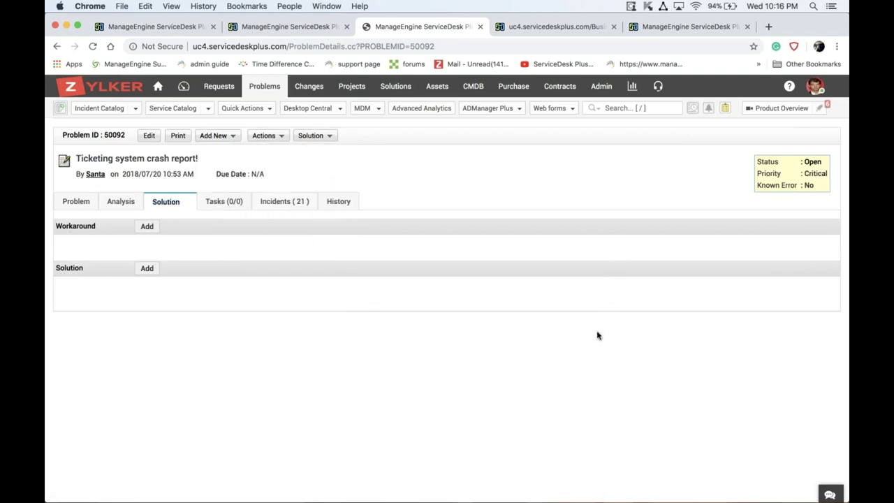
- Review the list of incidents associated with the problem
left_click(286, 205)
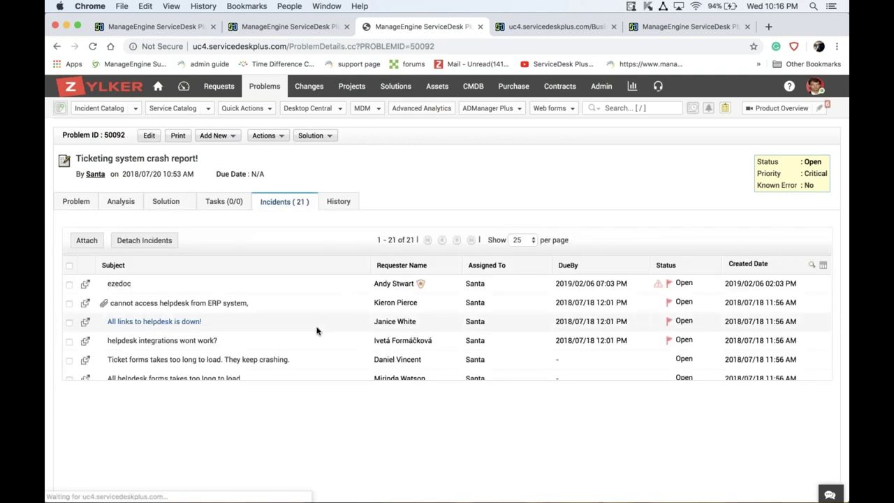
scroll(315, 353, "down", 2)
scroll(316, 356, "down", 4)
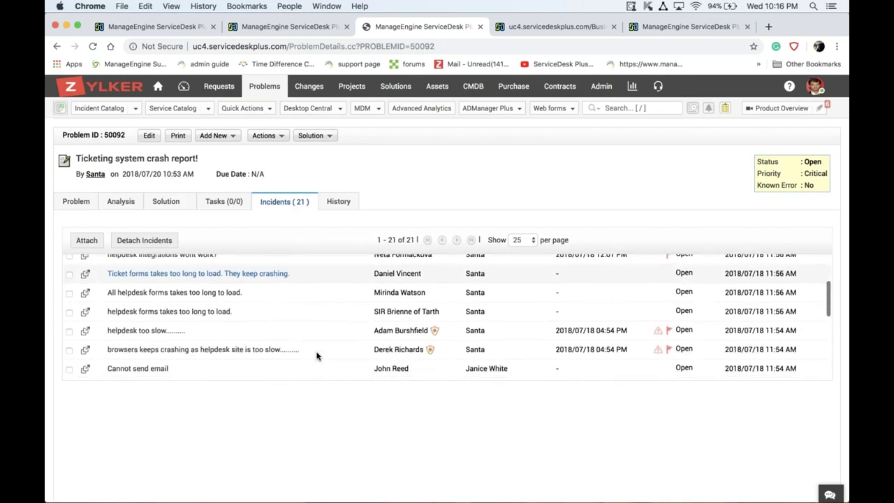
scroll(315, 356, "down", 1)
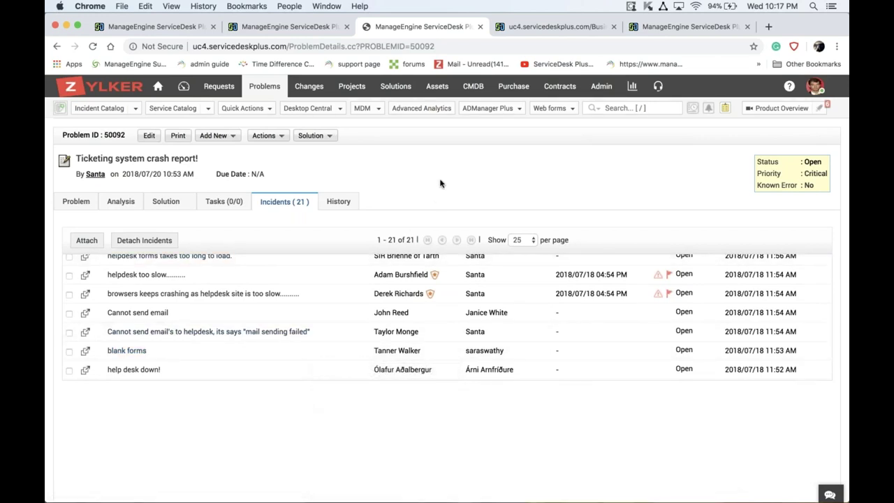
- Close the problem and dismiss the follow-up options for associated incidents and e-mail notifications without applying them
left_click(277, 138)
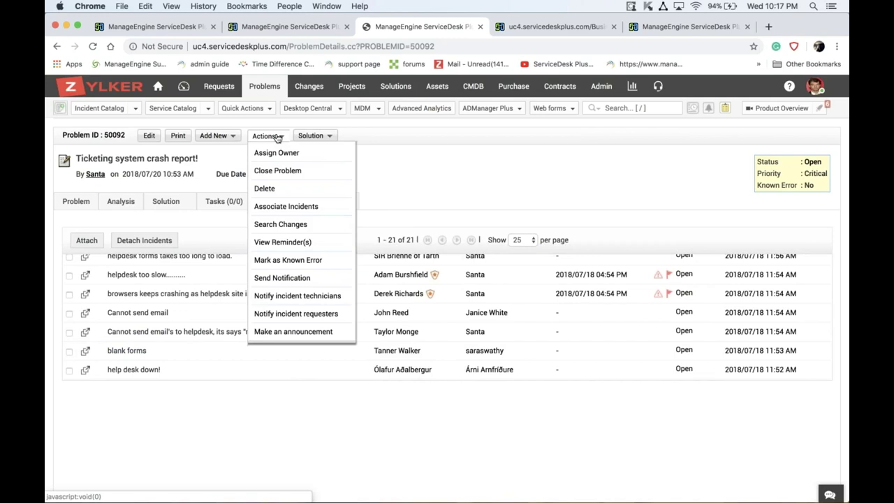
left_click(276, 171)
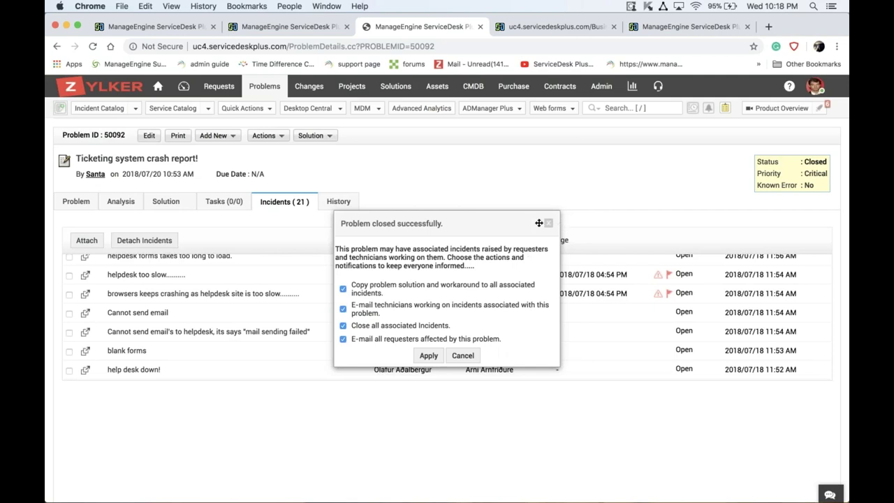
left_click(548, 223)
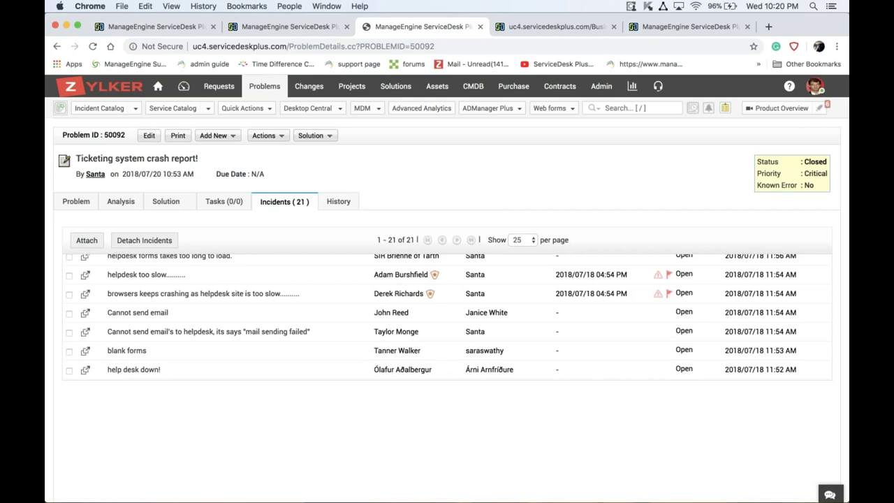
- View the Requests Status by priority report among the reports on incident requests, then return to that report folder
left_click(632, 91)
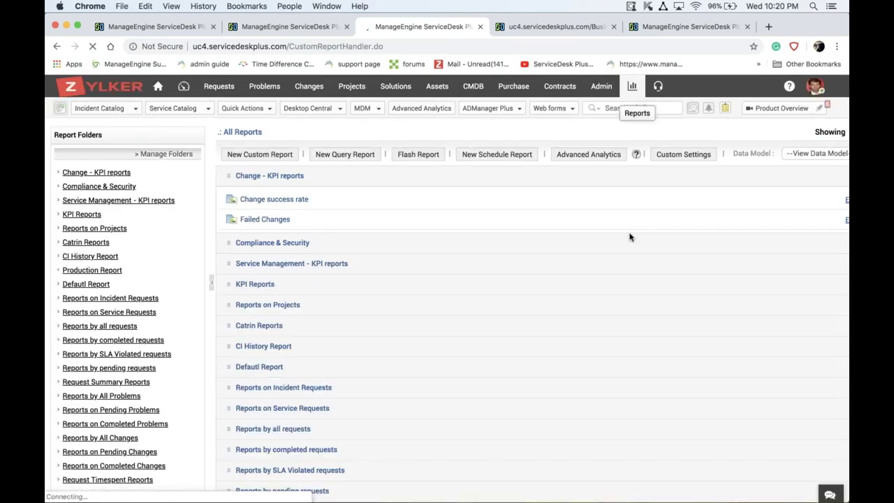
scroll(629, 237, "down", 4)
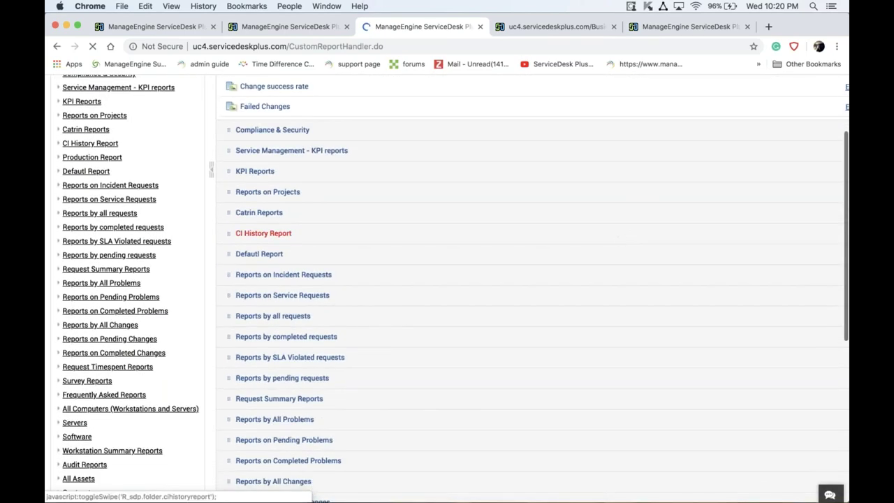
left_click(397, 279)
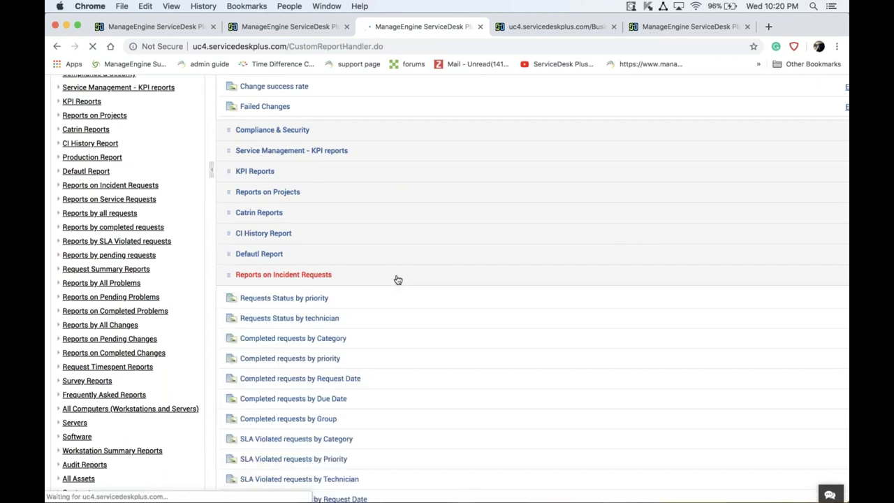
scroll(531, 338, "down", 4)
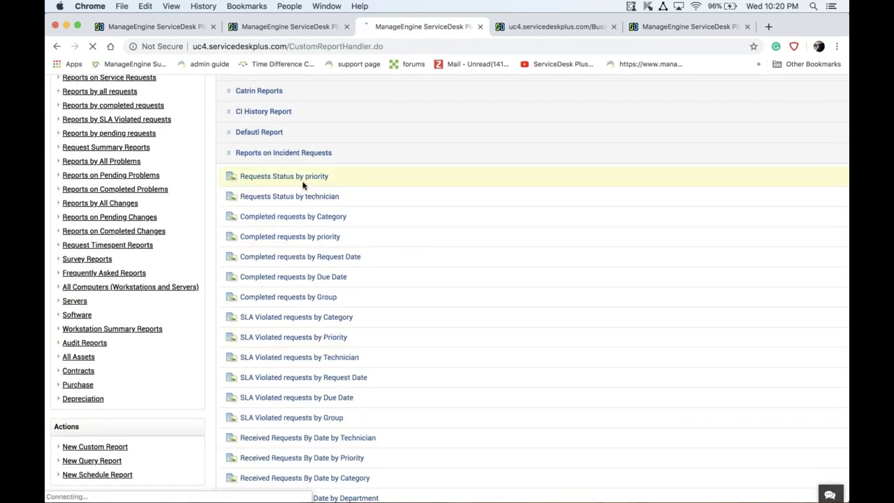
left_click(304, 178)
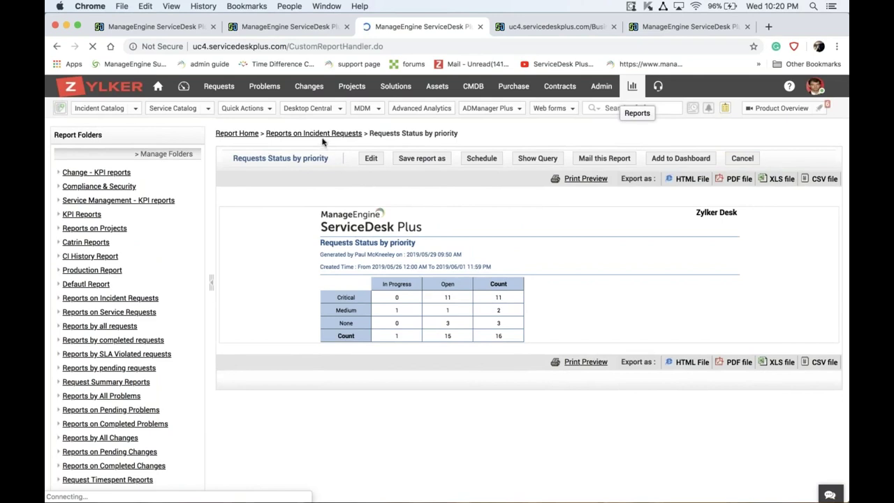
left_click(319, 134)
scroll(368, 291, "down", 5)
scroll(368, 286, "up", 6)
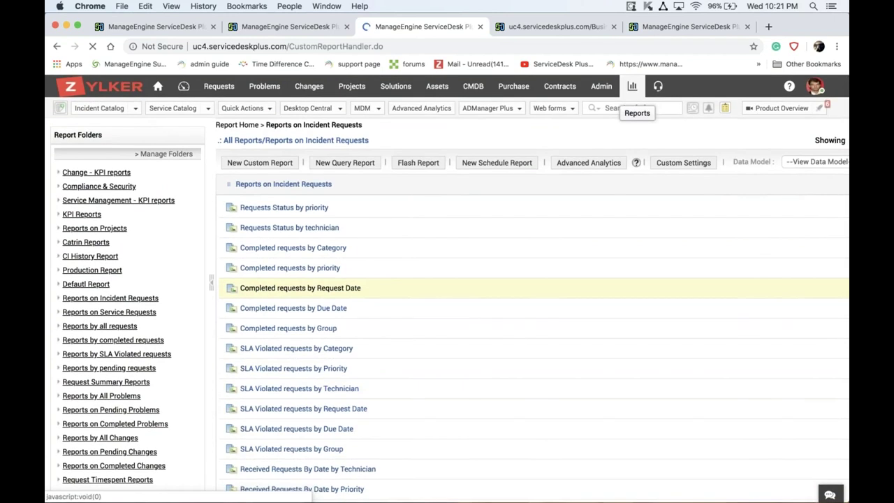
- Start a new custom tabular report on all requests filtered by Incident Requests and proceed to the report wizard
left_click(262, 166)
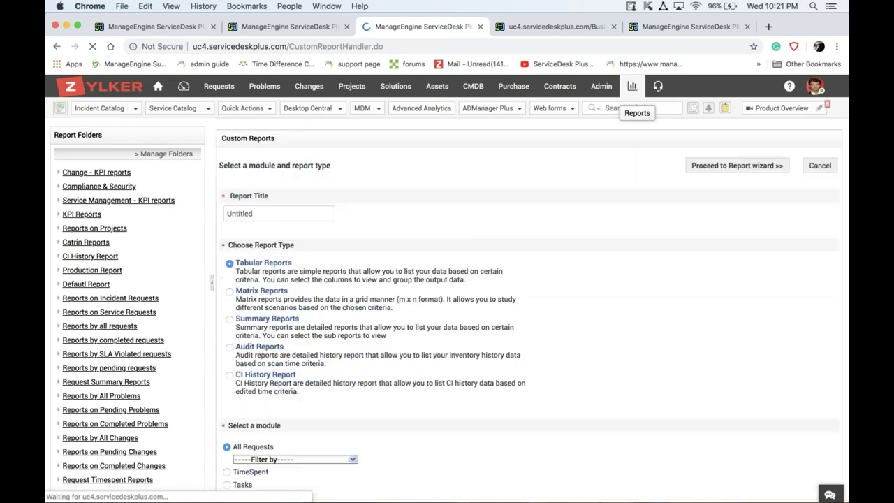
scroll(375, 293, "down", 5)
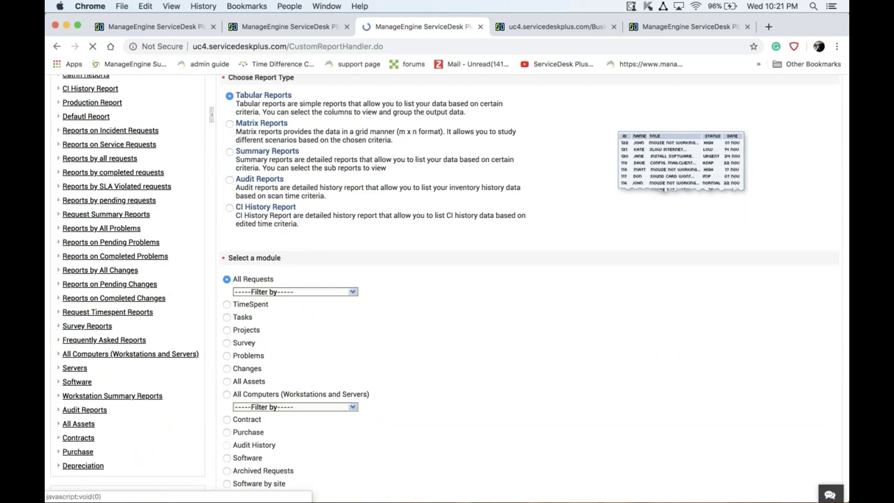
left_click(300, 293)
left_click(283, 302)
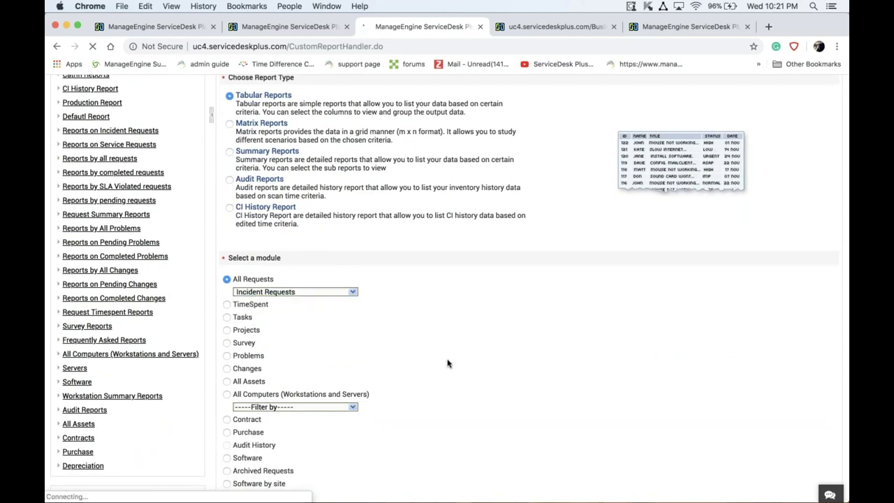
scroll(448, 363, "down", 3)
scroll(448, 363, "down", 1)
left_click(731, 450)
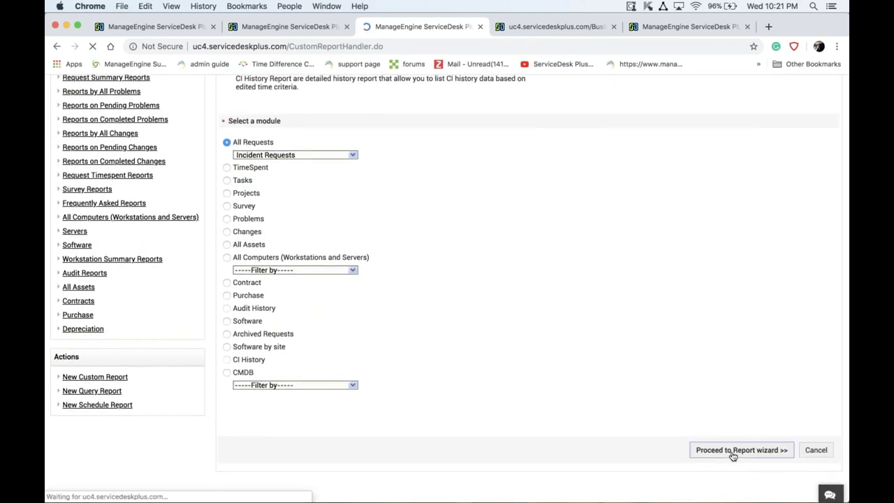
scroll(303, 261, "up", 5)
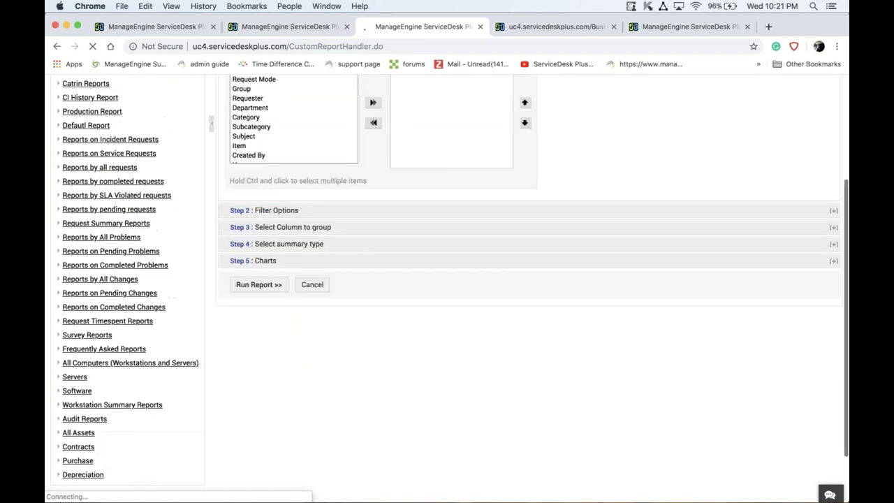
- Add the columns Request ID, Request Mode, Group, Requester, Department, Category and Subcategory to the report's display columns
left_click(253, 212)
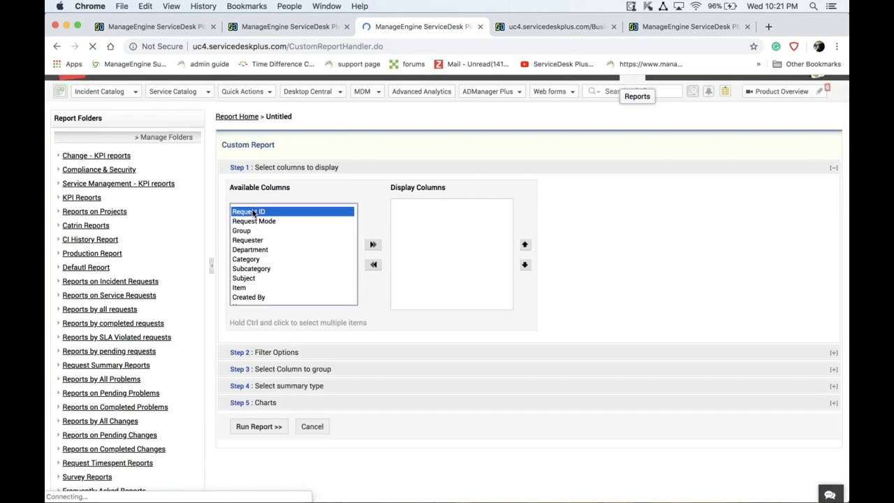
left_click(251, 269, "shift")
left_click(372, 244)
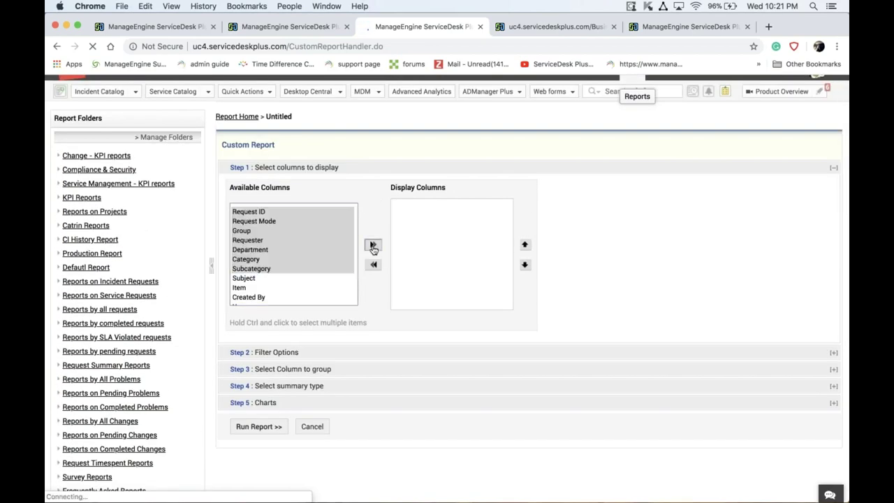
- Expand the report's filter options and examine the columns available for advanced filtering without choosing one
left_click(363, 354)
scroll(363, 357, "down", 2)
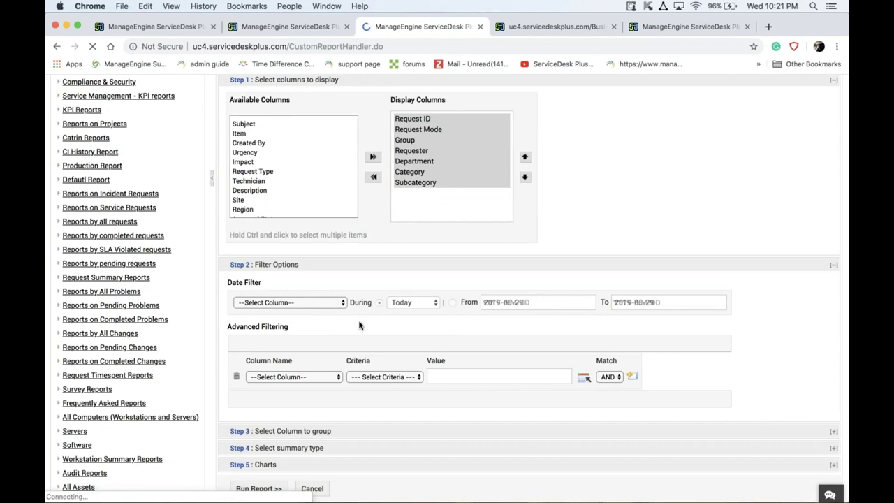
left_click(331, 377)
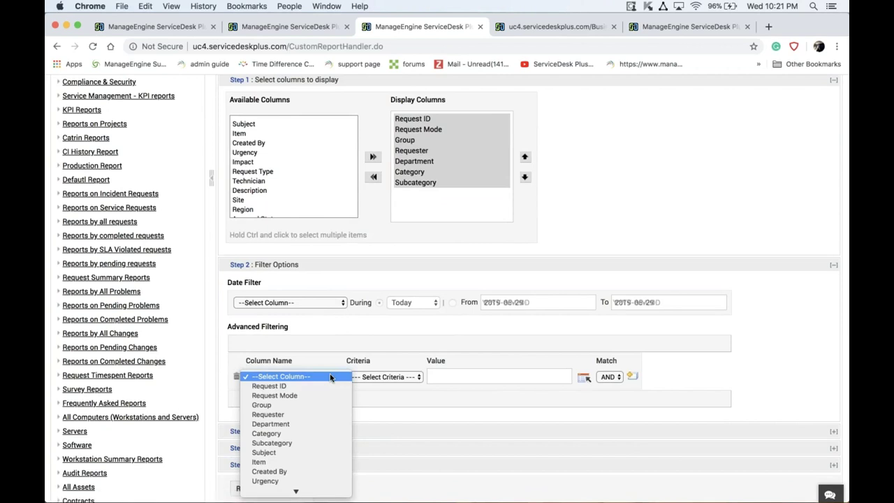
left_click(351, 349)
scroll(352, 344, "down", 5)
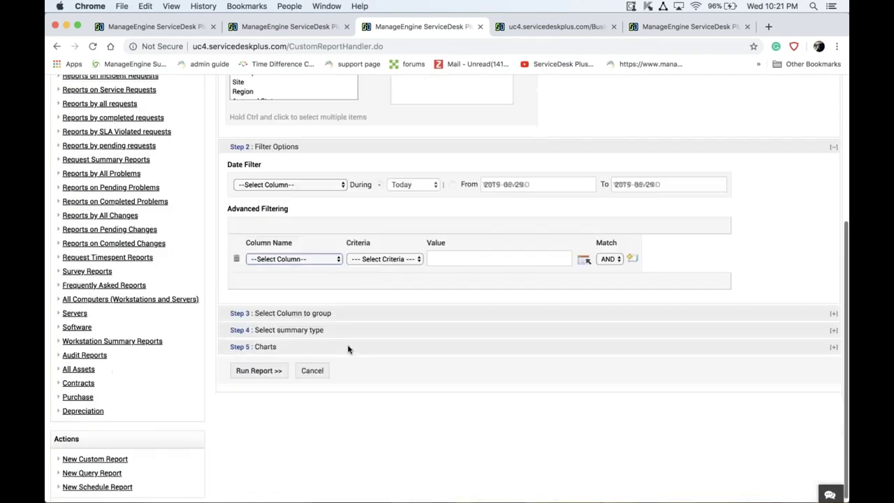
- Examine the chart types offered for the custom report, then leave the unsaved report and return to the report home
left_click(326, 343)
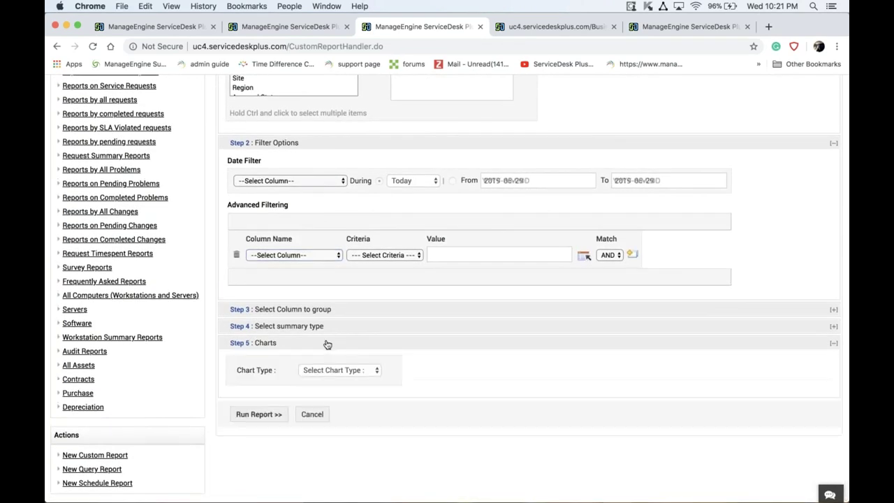
left_click(358, 373)
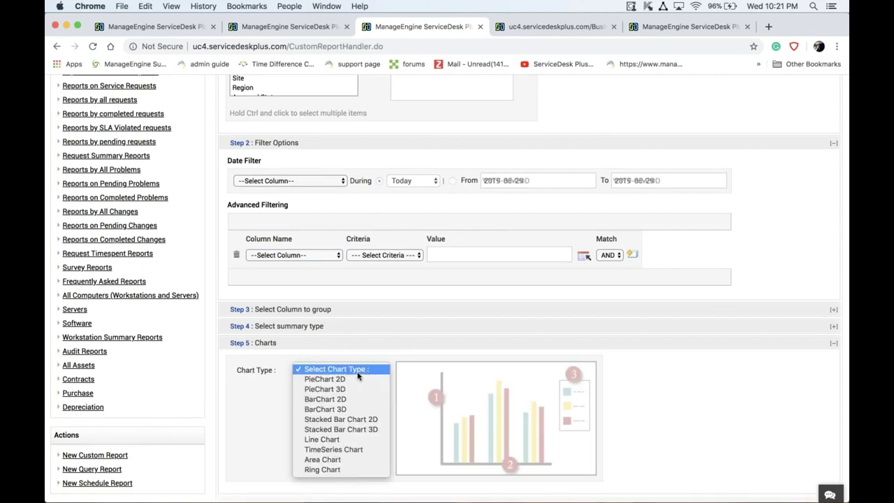
left_click(481, 283)
scroll(650, 248, "up", 5)
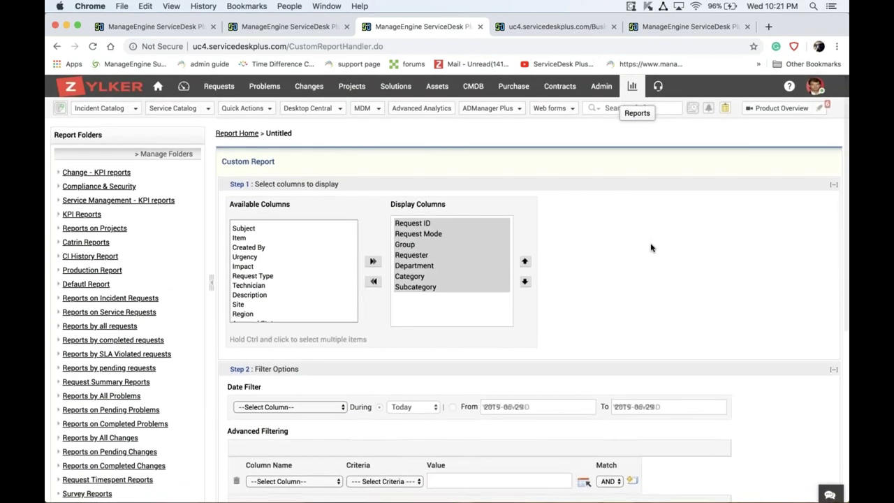
left_click(250, 137)
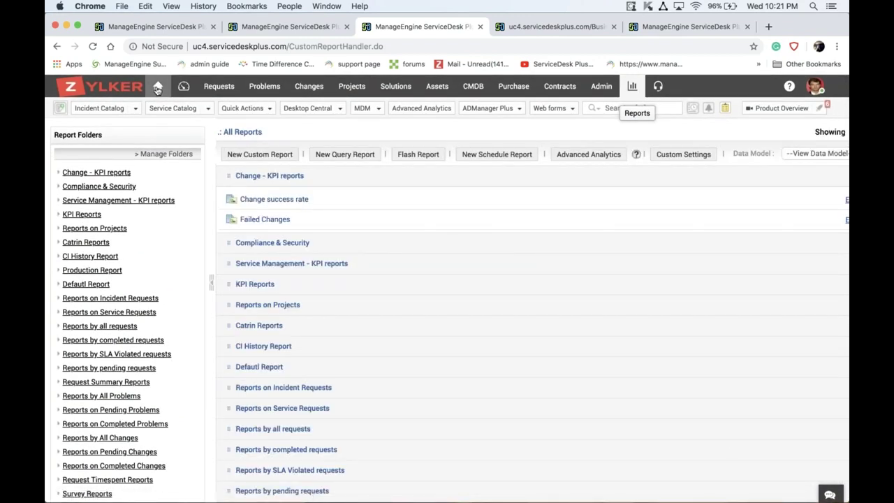
- Go through the home page to the dashboards and look over the widgets on the Helpdesk dashboard
left_click(157, 90)
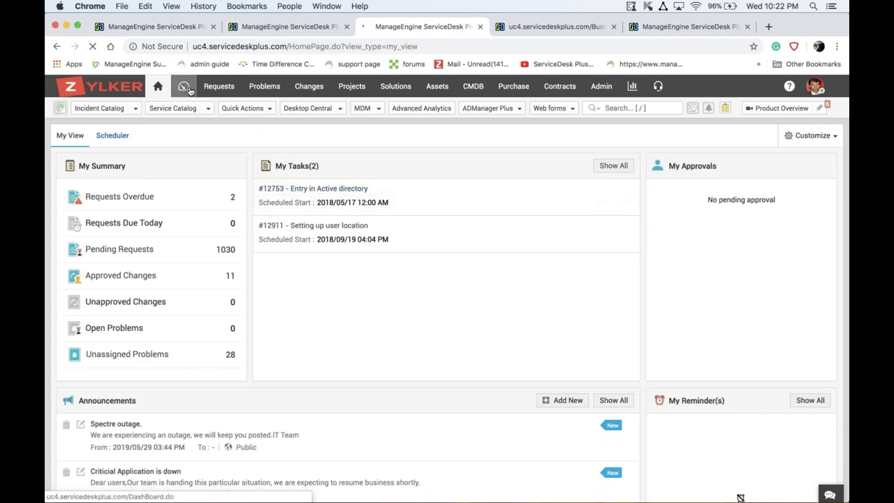
left_click(186, 88)
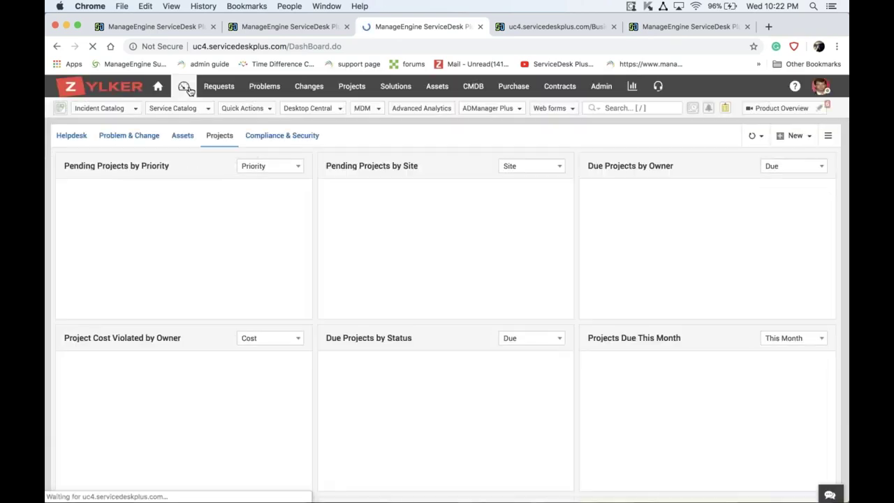
left_click(74, 138)
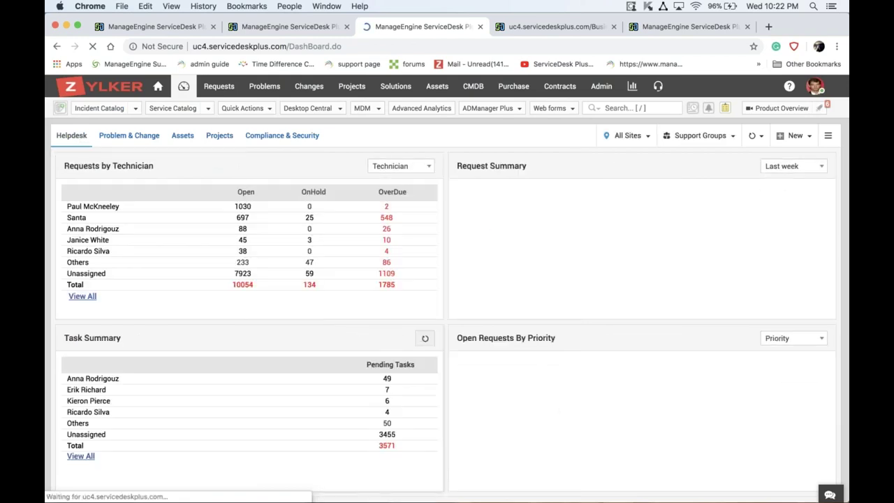
scroll(370, 335, "down", 1)
scroll(370, 336, "down", 1)
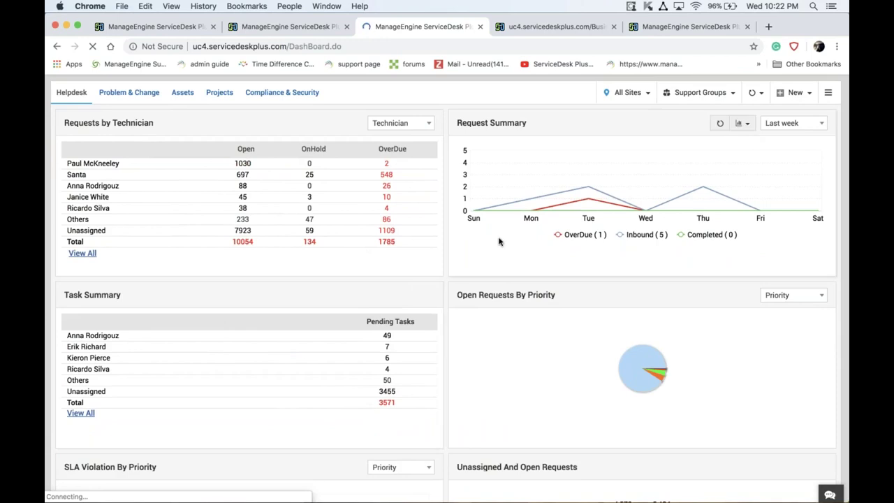
scroll(508, 360, "down", 3)
scroll(509, 361, "down", 3)
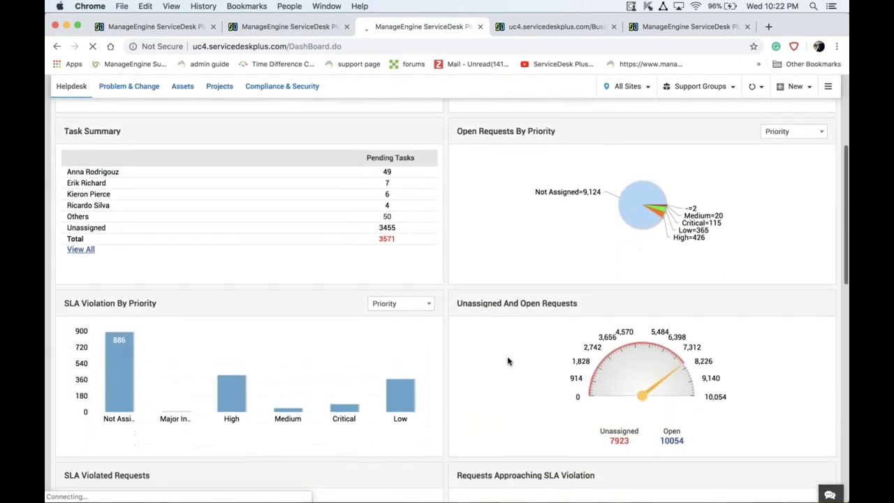
scroll(715, 246, "up", 9)
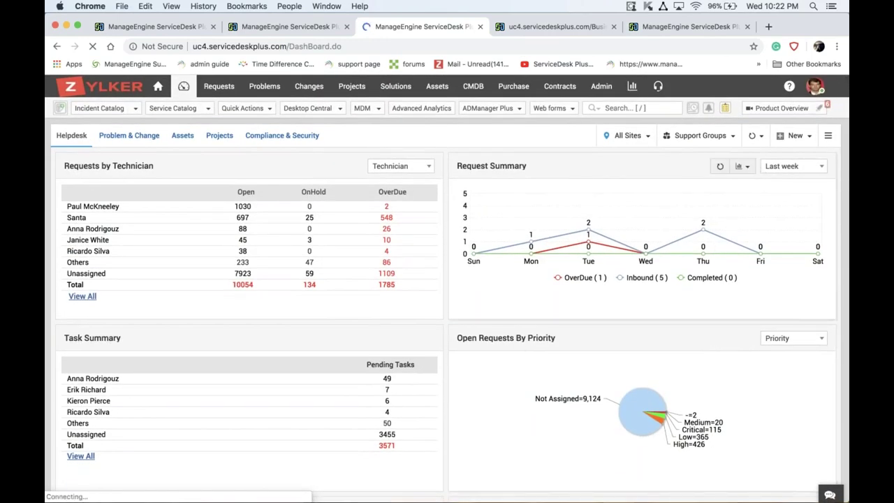
- Start a new dashboard and name it Spectre Dashboards
left_click(796, 137)
left_click(759, 162)
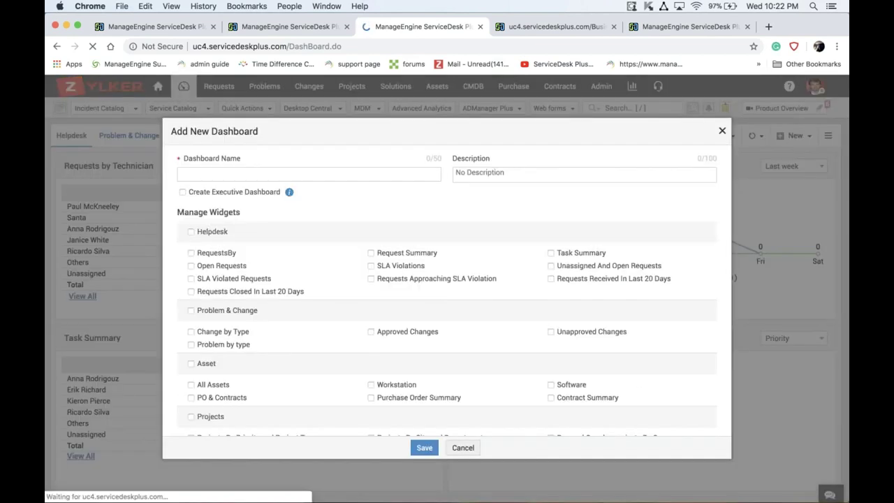
left_click(352, 174)
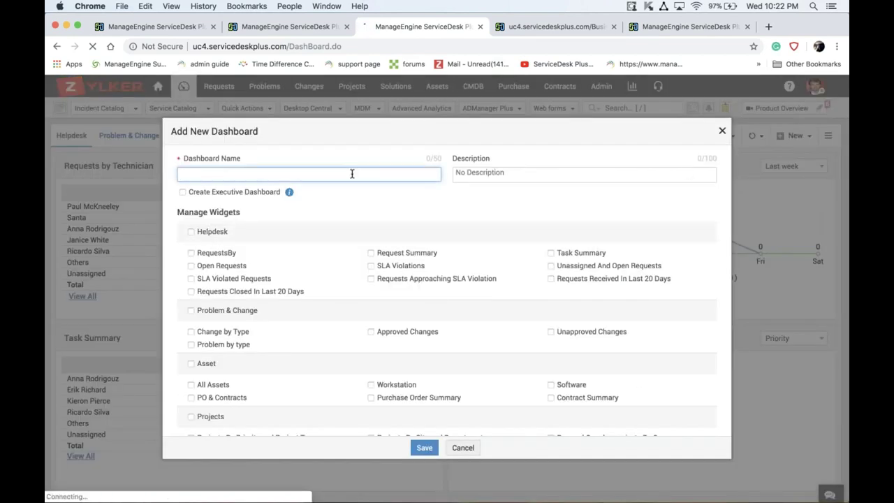
type("Spectre Dashboards")
- Examine the new dashboard's available widgets, custom reports, external widget fields, column counts and sharing options
scroll(447, 289, "down", 5)
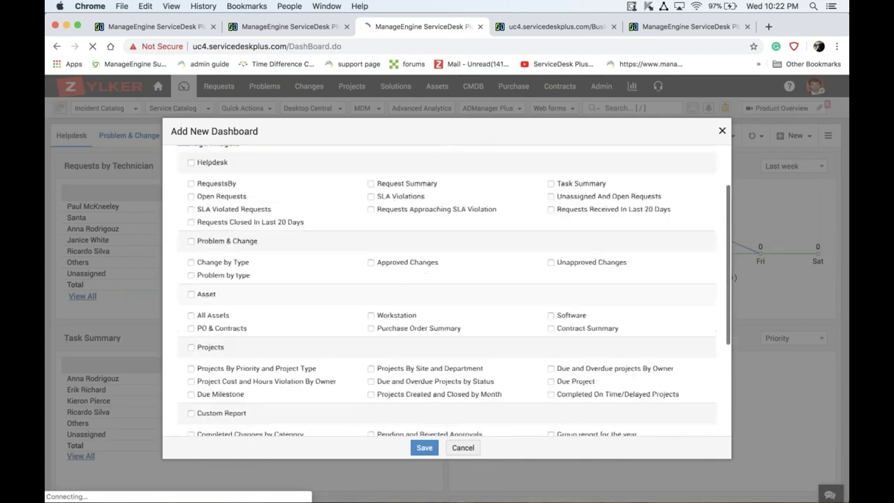
scroll(454, 292, "down", 2)
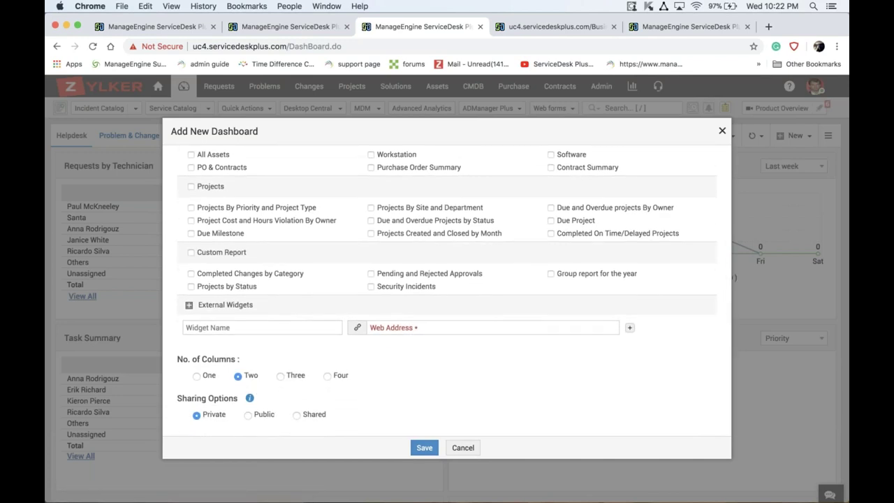
scroll(447, 291, "up", 3)
scroll(447, 291, "up", 3)
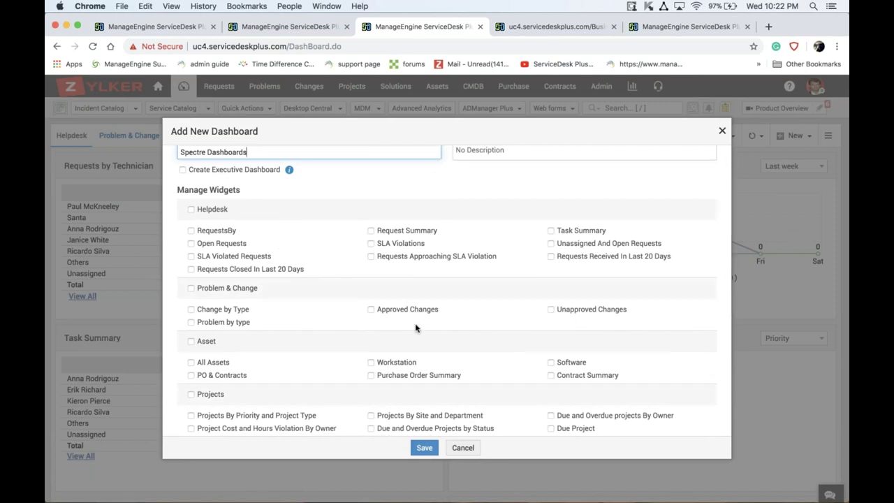
scroll(417, 329, "down", 6)
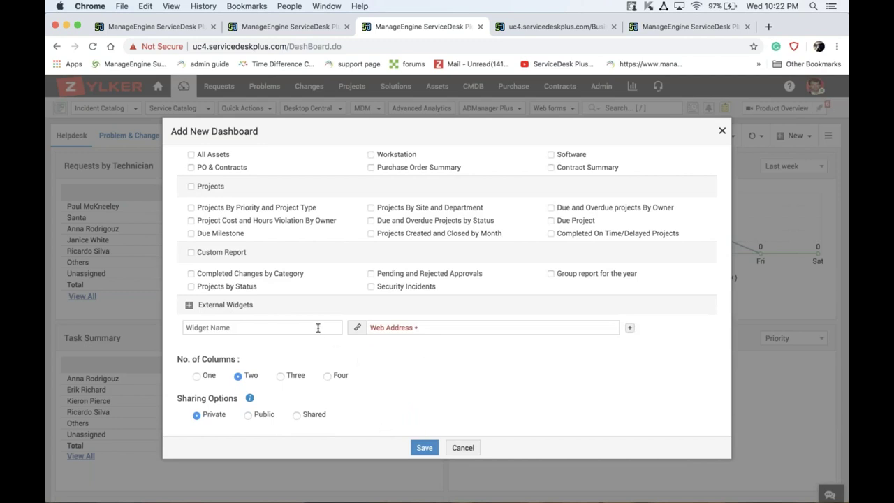
left_click(441, 328)
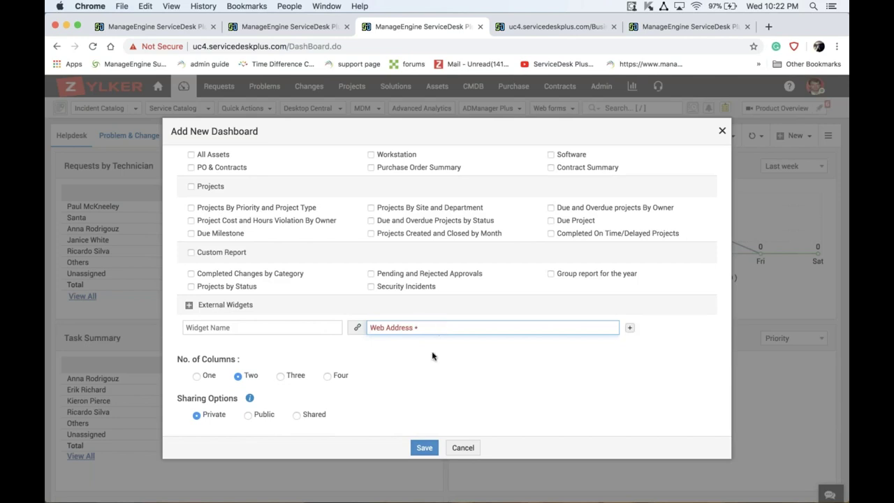
scroll(431, 356, "up", 5)
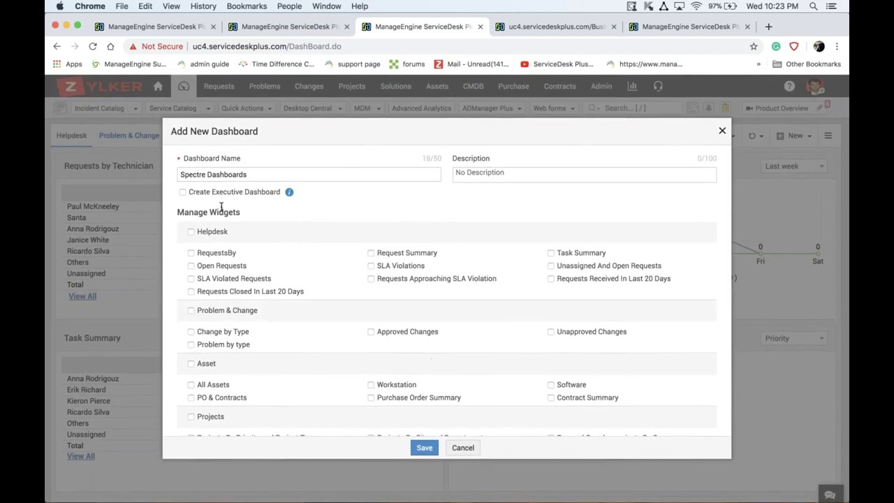
- Make Spectre Dashboards an executive dashboard with all Helpdesk widgets, then save and open it
left_click(182, 193)
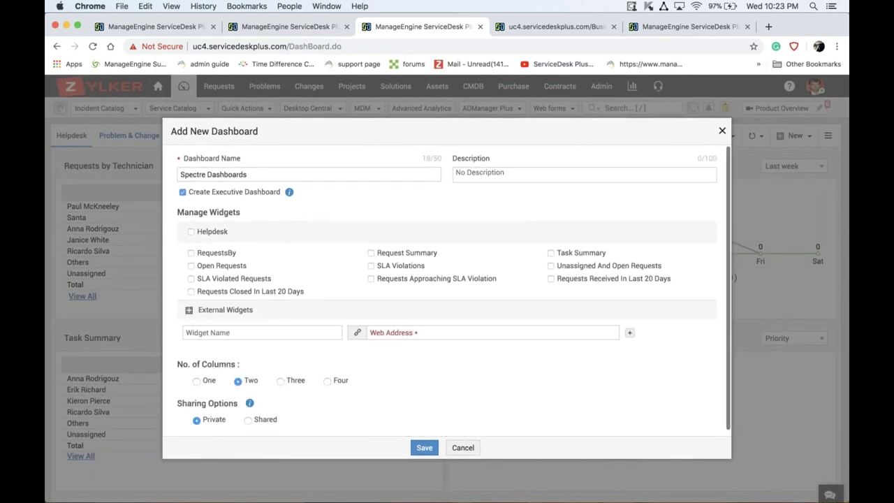
left_click(423, 449)
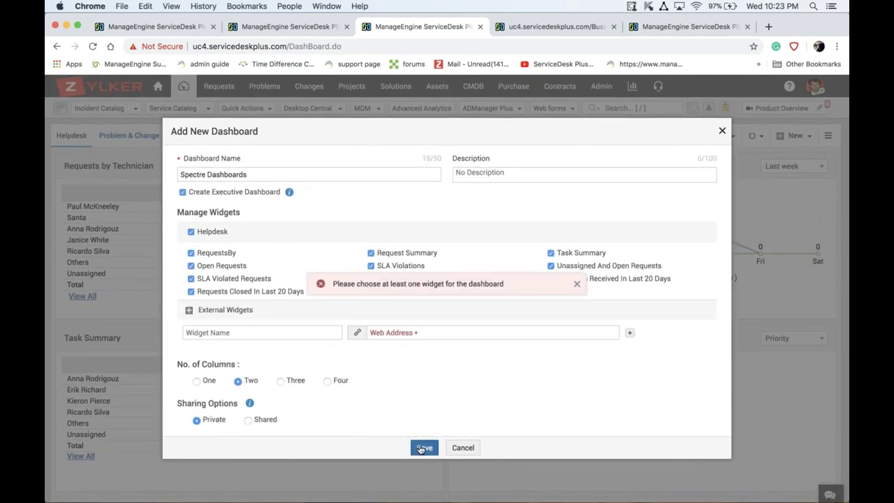
left_click(363, 136)
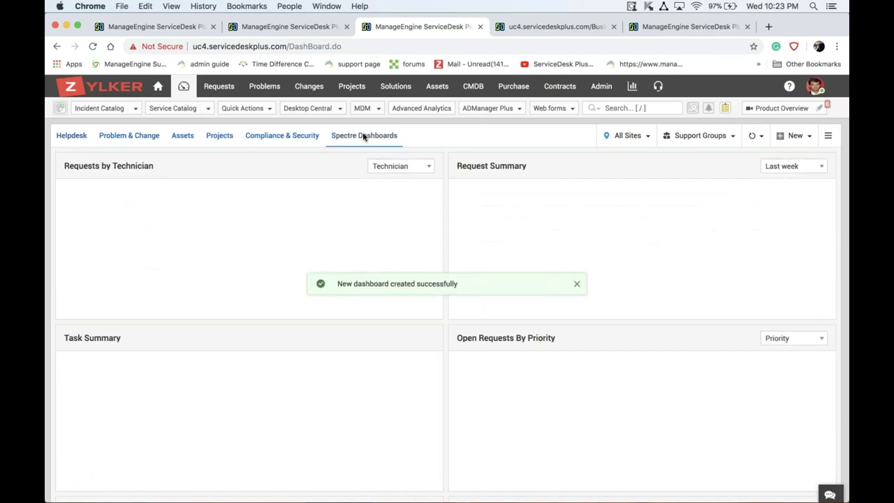
- Look through all the widgets on the Spectre Dashboards dashboard
scroll(481, 318, "down", 5)
scroll(481, 319, "down", 5)
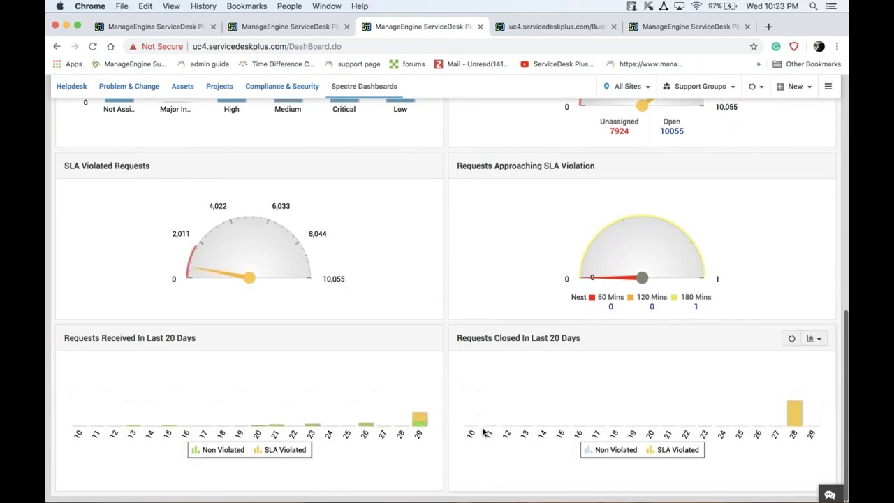
scroll(482, 432, "up", 10)
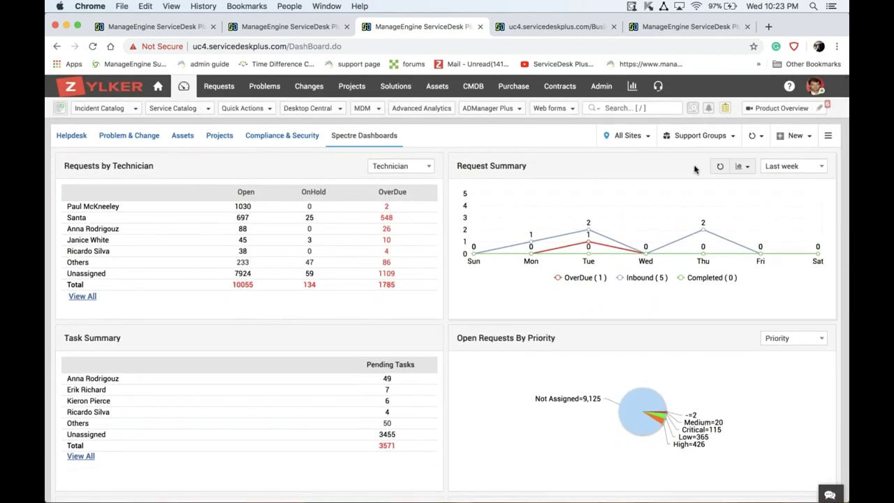
- Close the business view page and add the columns Request ID through Created By to the custom report's display columns
left_click(569, 32)
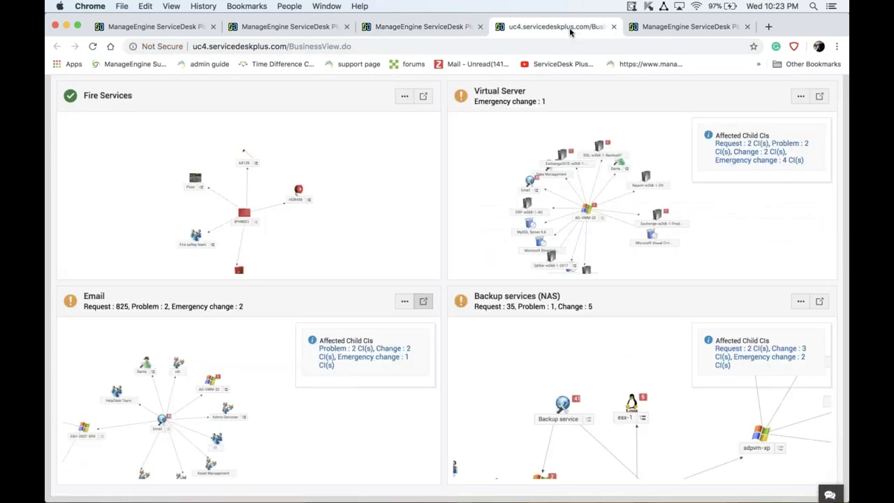
left_click(613, 26)
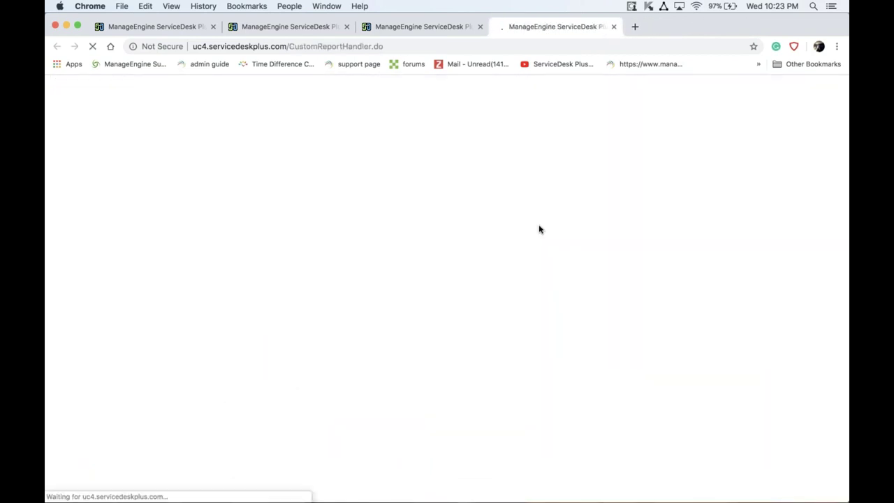
left_click(296, 153)
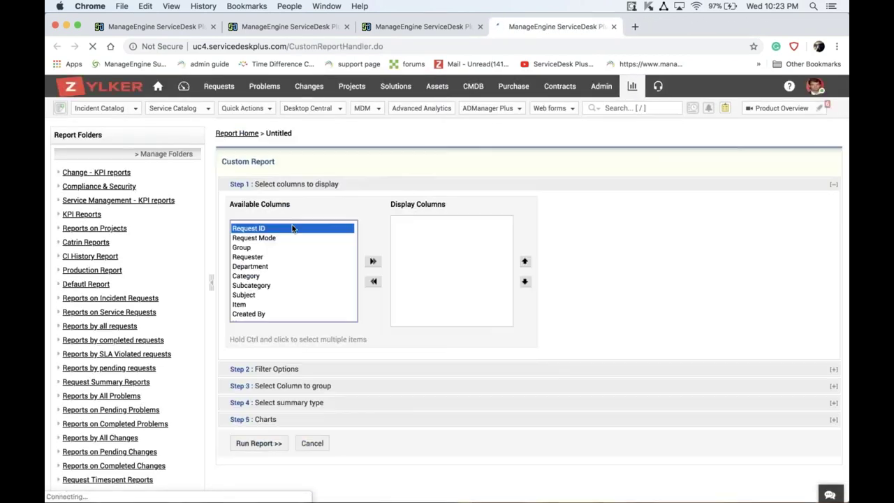
scroll(292, 288, "down", 10)
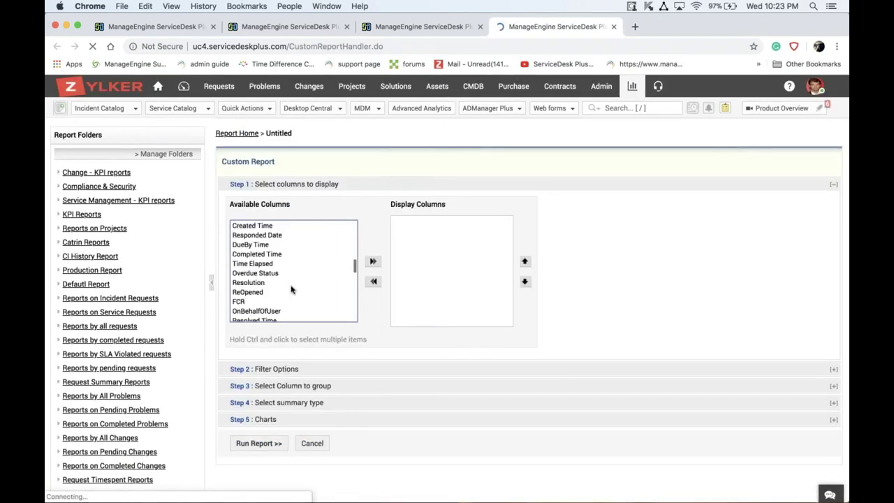
scroll(315, 231, "down", 3)
- Filter the report with the advanced criterion Category is "Compliance and Security"
left_click(315, 232)
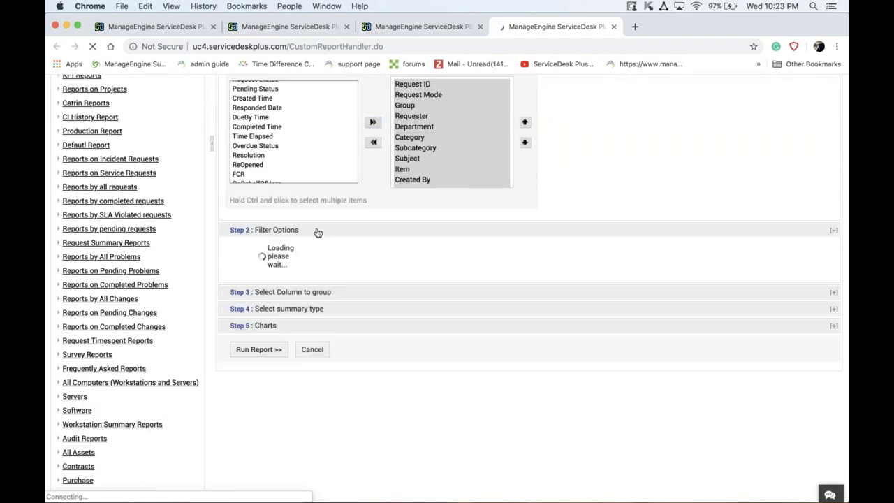
left_click(305, 345)
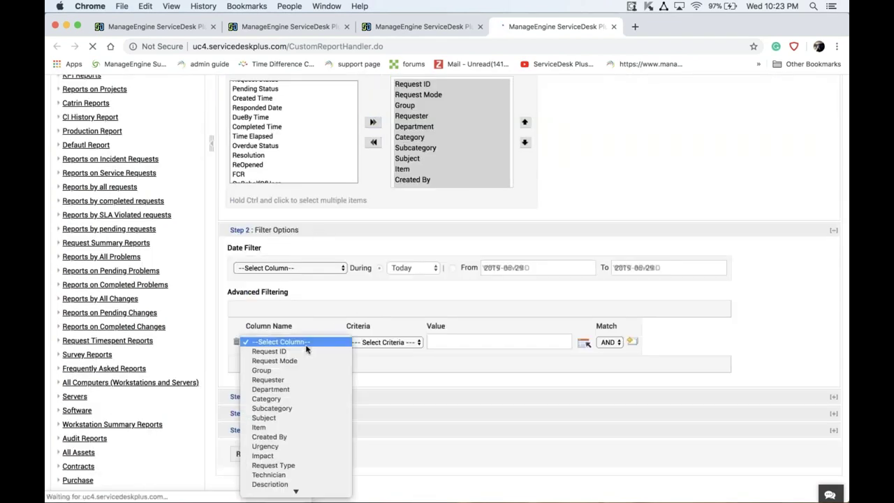
left_click(304, 400)
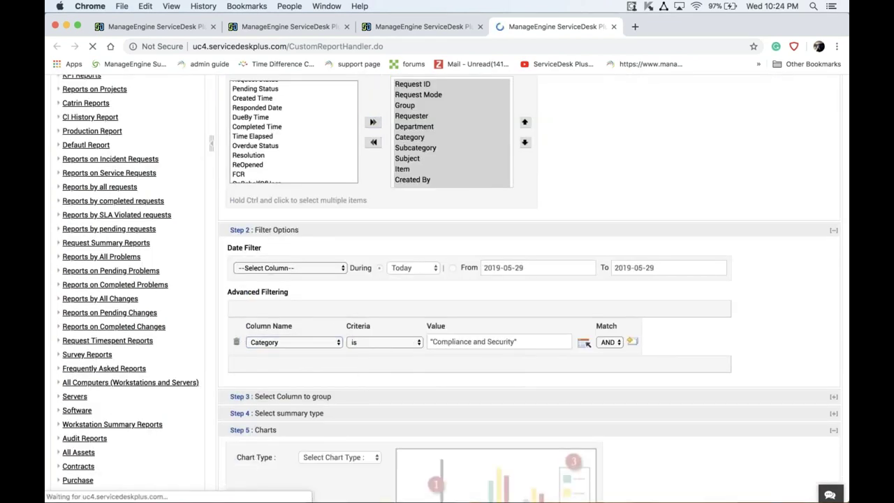
- Choose the PieChart 2D chart type for the report and run it
scroll(333, 317, "down", 4)
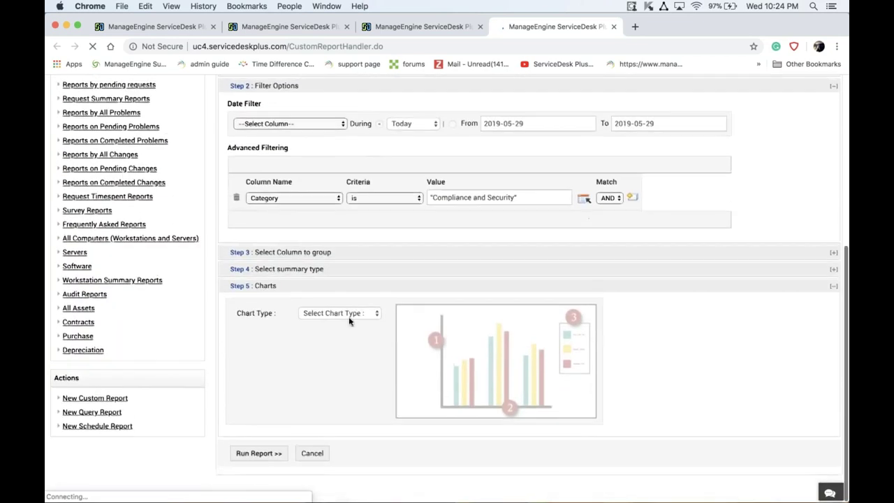
left_click(333, 318)
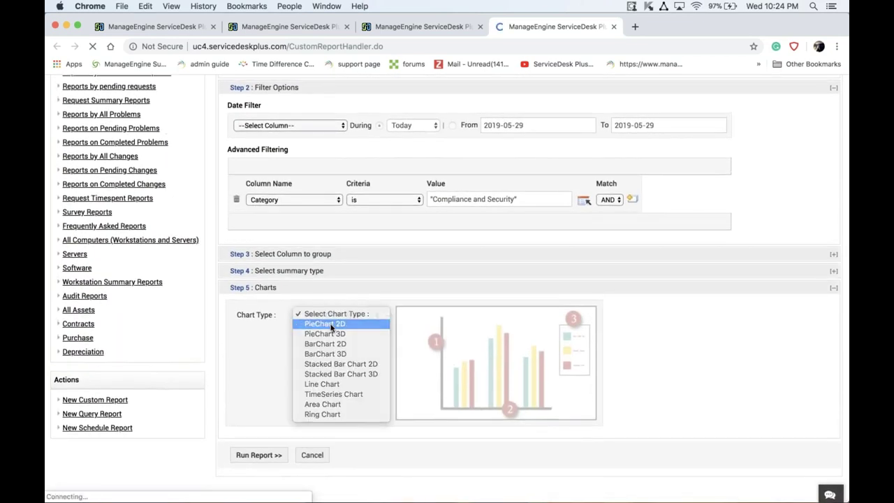
left_click(331, 326)
left_click(339, 333)
left_click(325, 342)
left_click(263, 455)
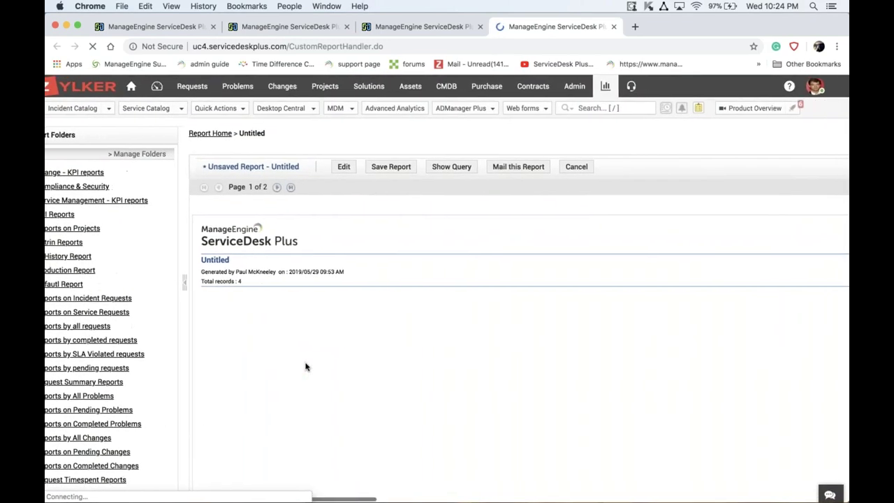
- Save the report under the name "Specre report" in the Compliance & Security folder
left_click(392, 168)
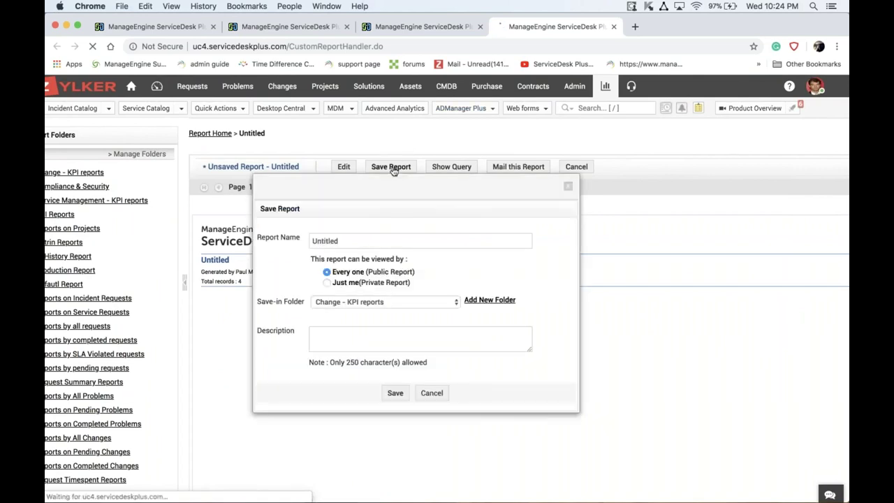
double_click(356, 239)
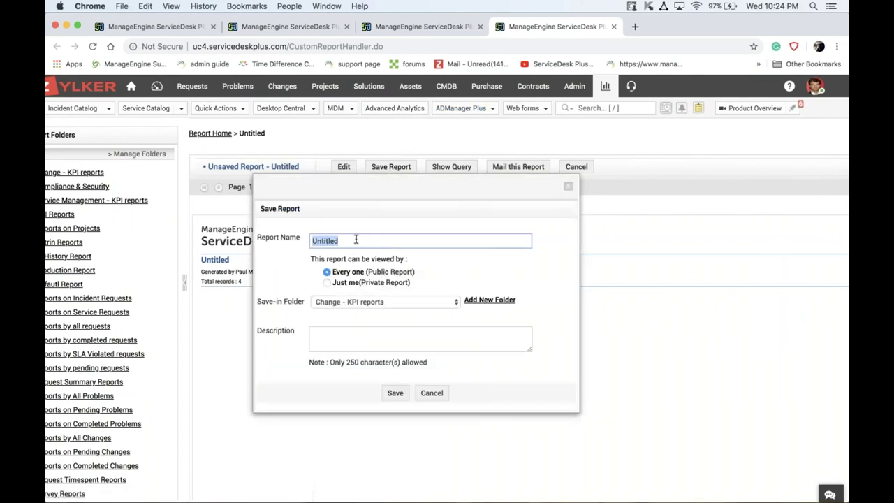
type("Specre report")
left_click(378, 302)
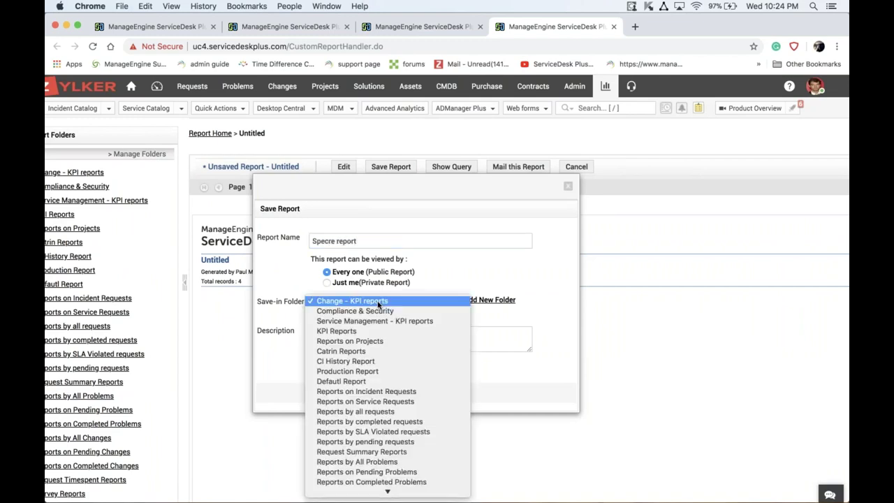
left_click(377, 311)
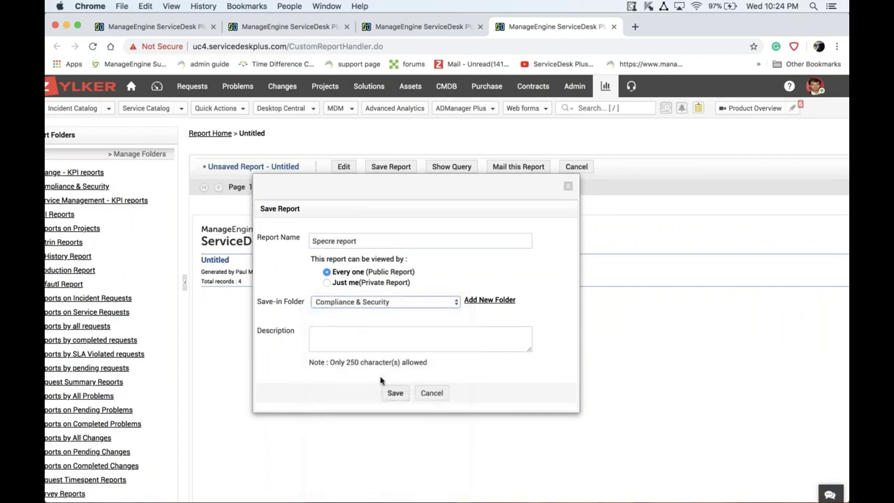
left_click(395, 393)
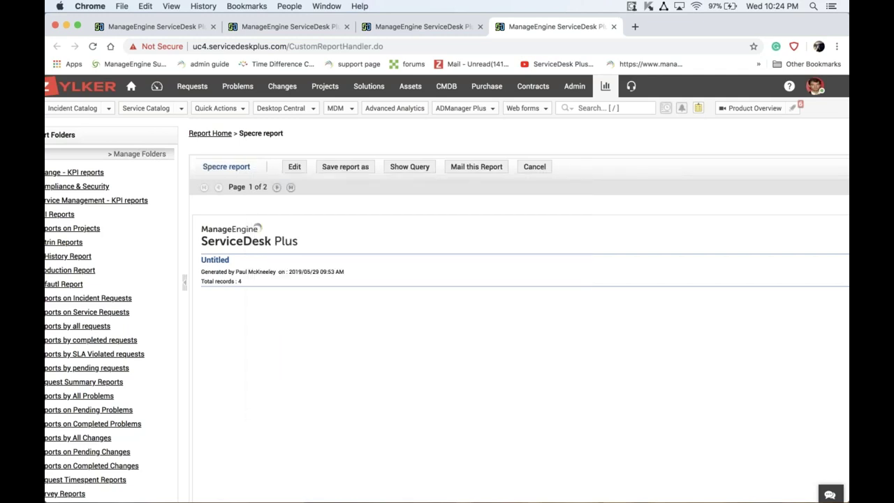
- Return to the list of all reports and open "Specre report" from the Compliance & Security folder
left_click(214, 137)
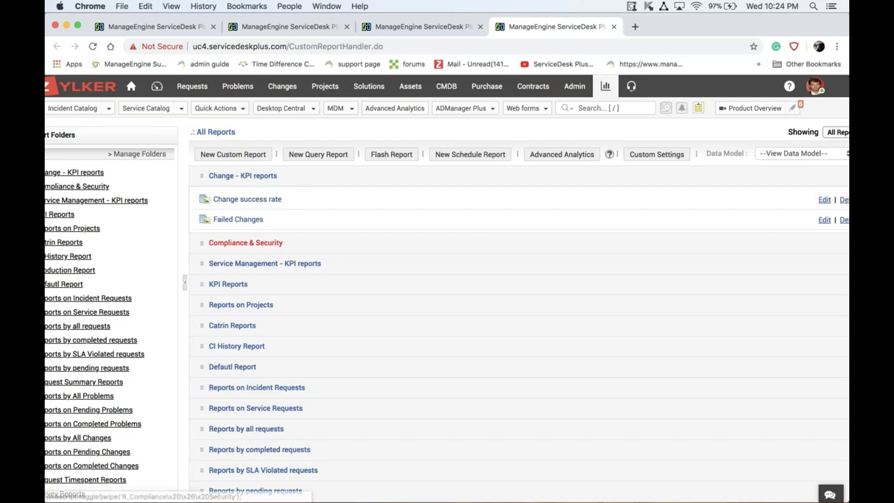
left_click(245, 242)
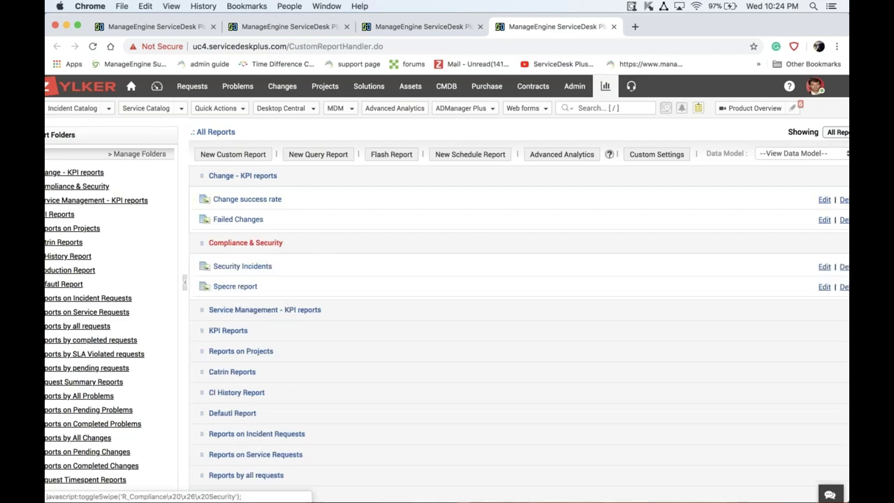
left_click(239, 289)
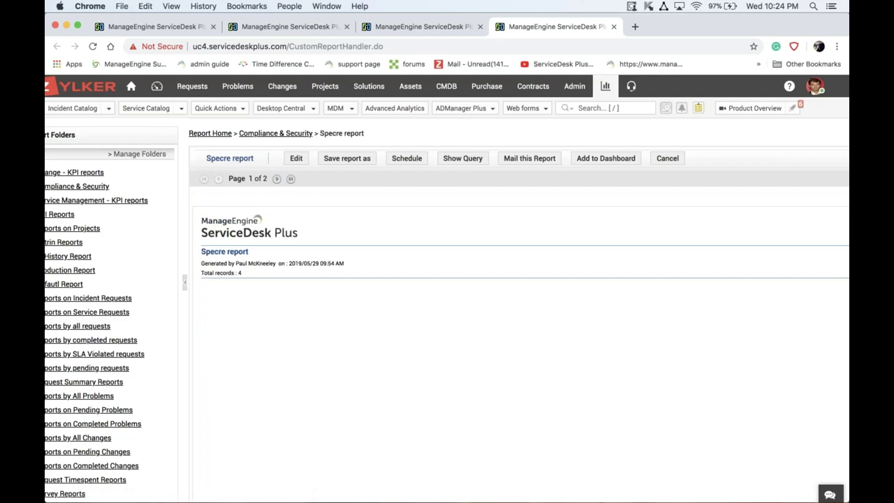
- Add "Specre report" to the Helpdesk dashboard as a private widget
left_click(594, 161)
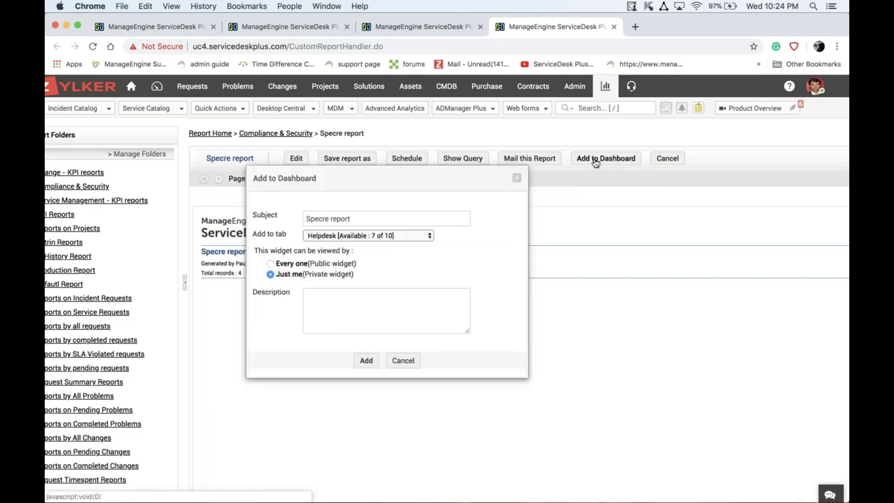
left_click(354, 238)
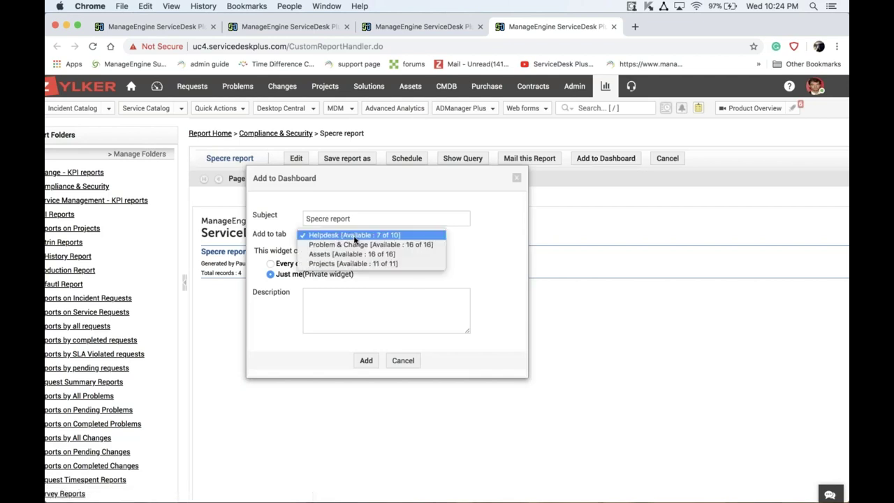
left_click(354, 236)
left_click(370, 361)
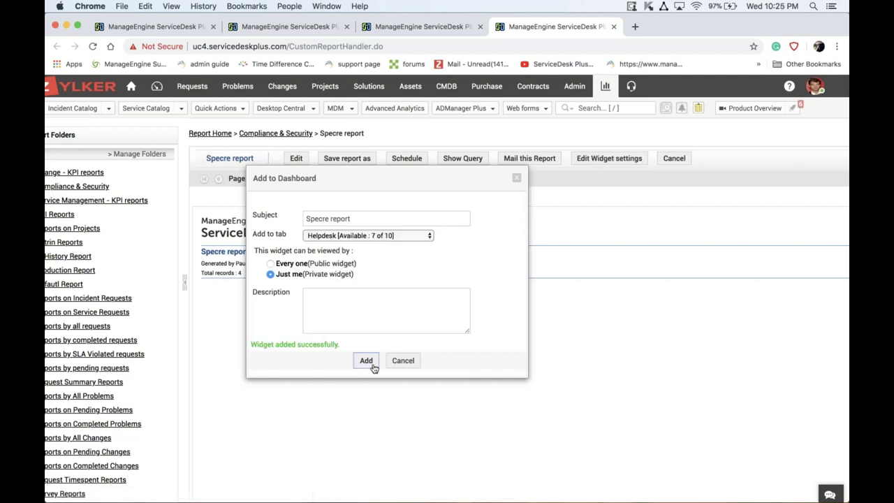
- Check the widget choices in the Spectre Dashboards editor, close it without saving and switch to the presentation slides
left_click(168, 29)
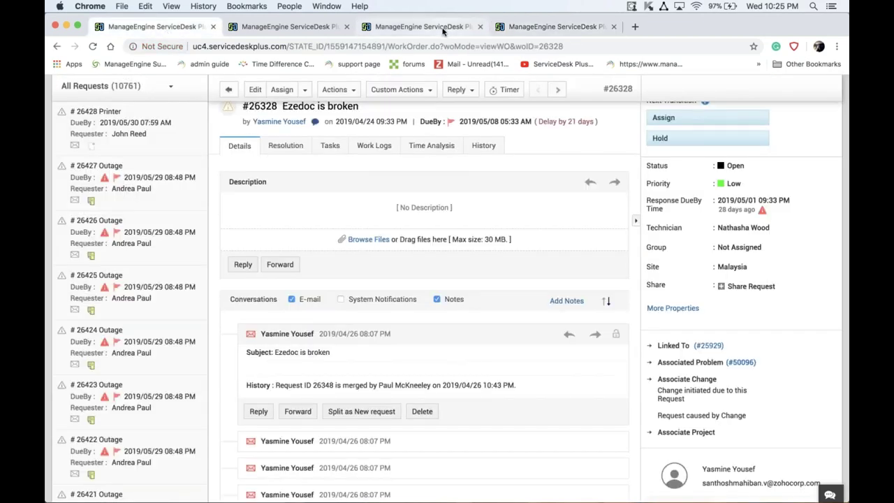
left_click(429, 27)
left_click(183, 87)
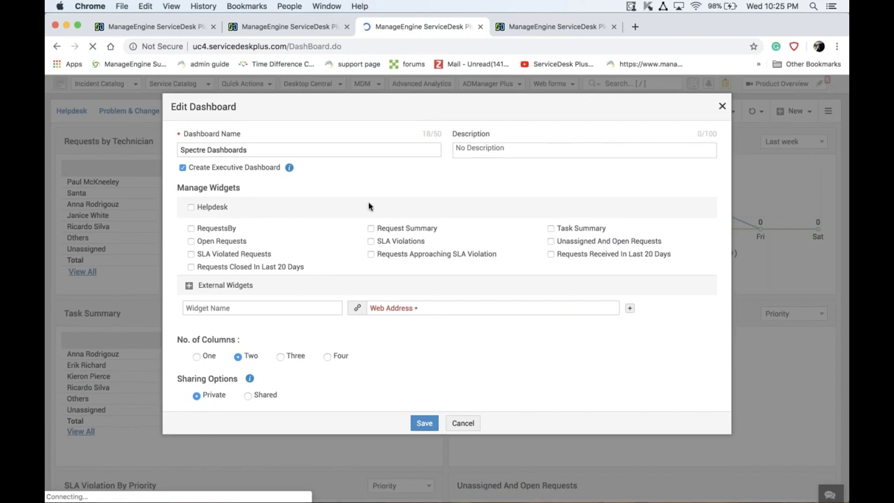
left_click(722, 107)
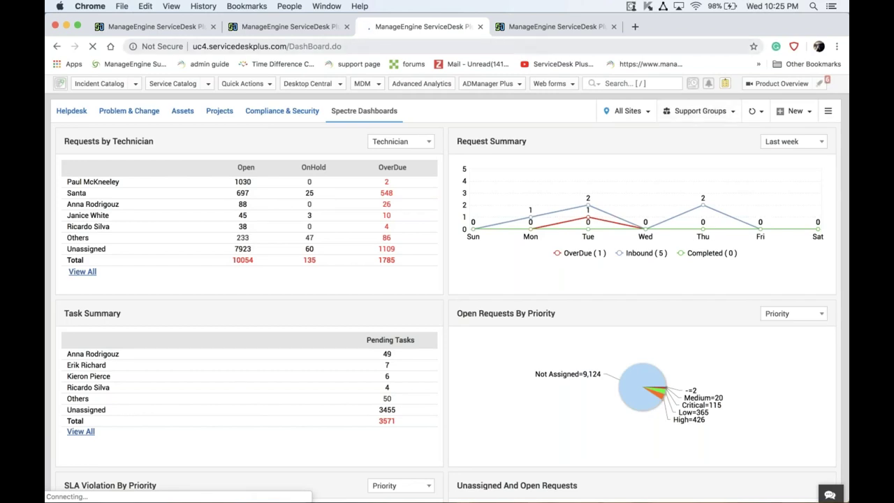
key("super+Tab")
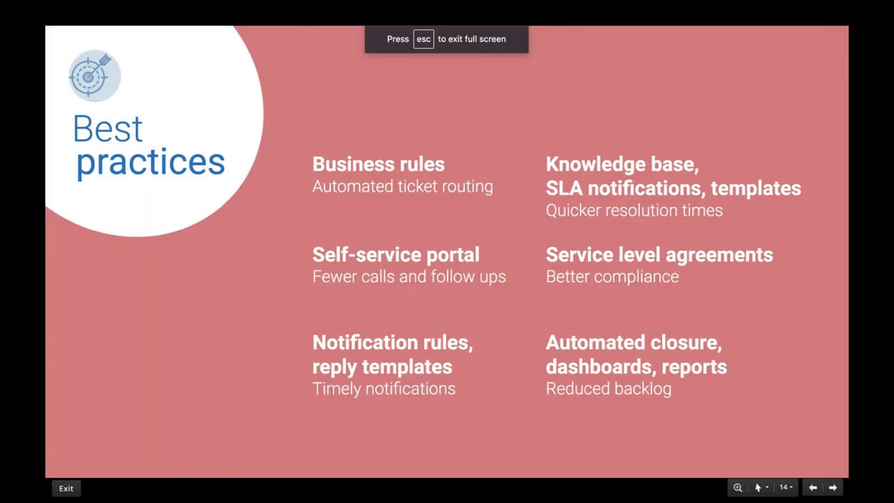